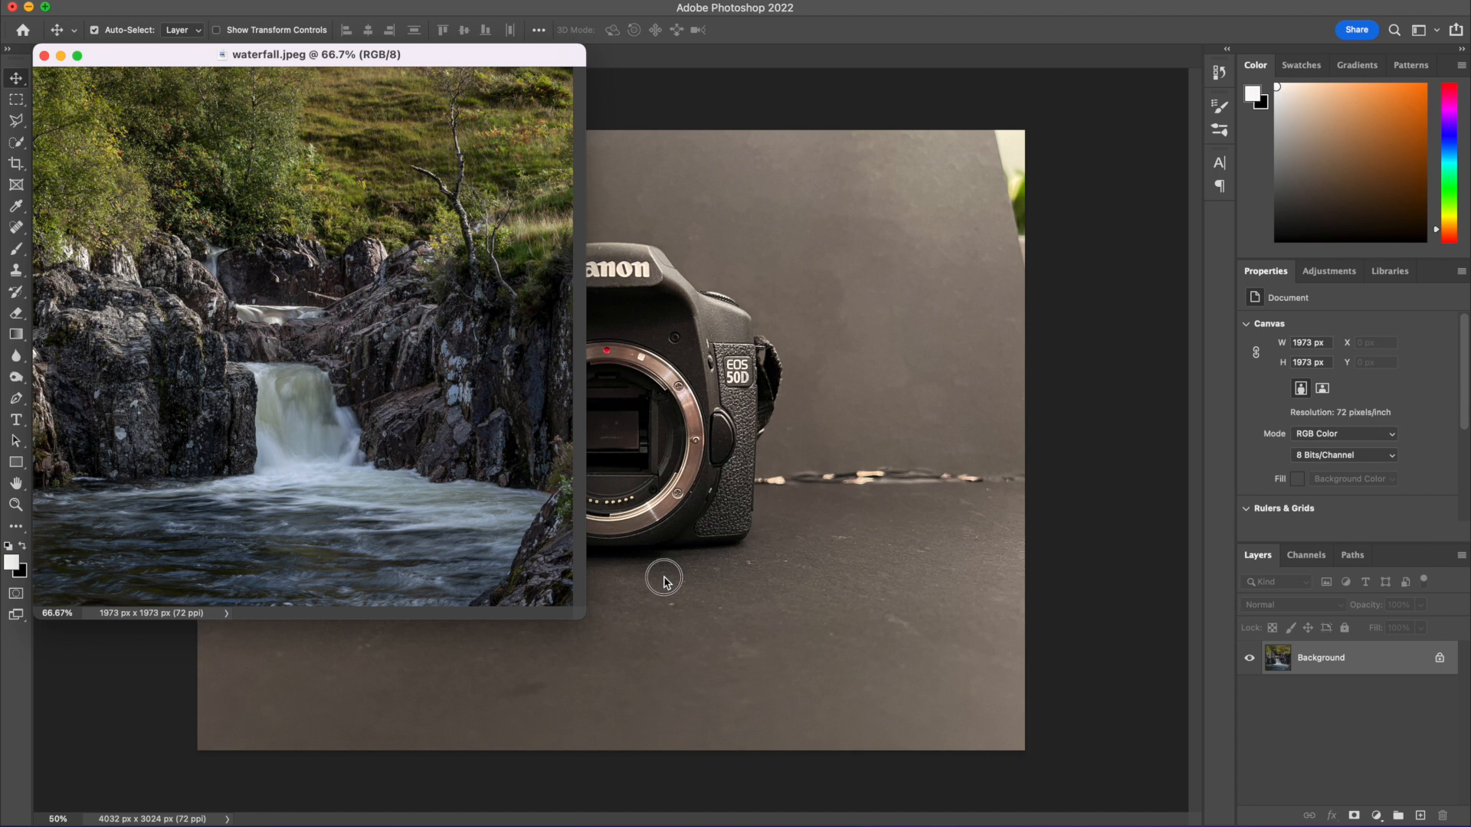
# Step: Accept the color profile conversion for the waterfall image and position it over the camera in the camera photo
pyautogui.click(892, 462)
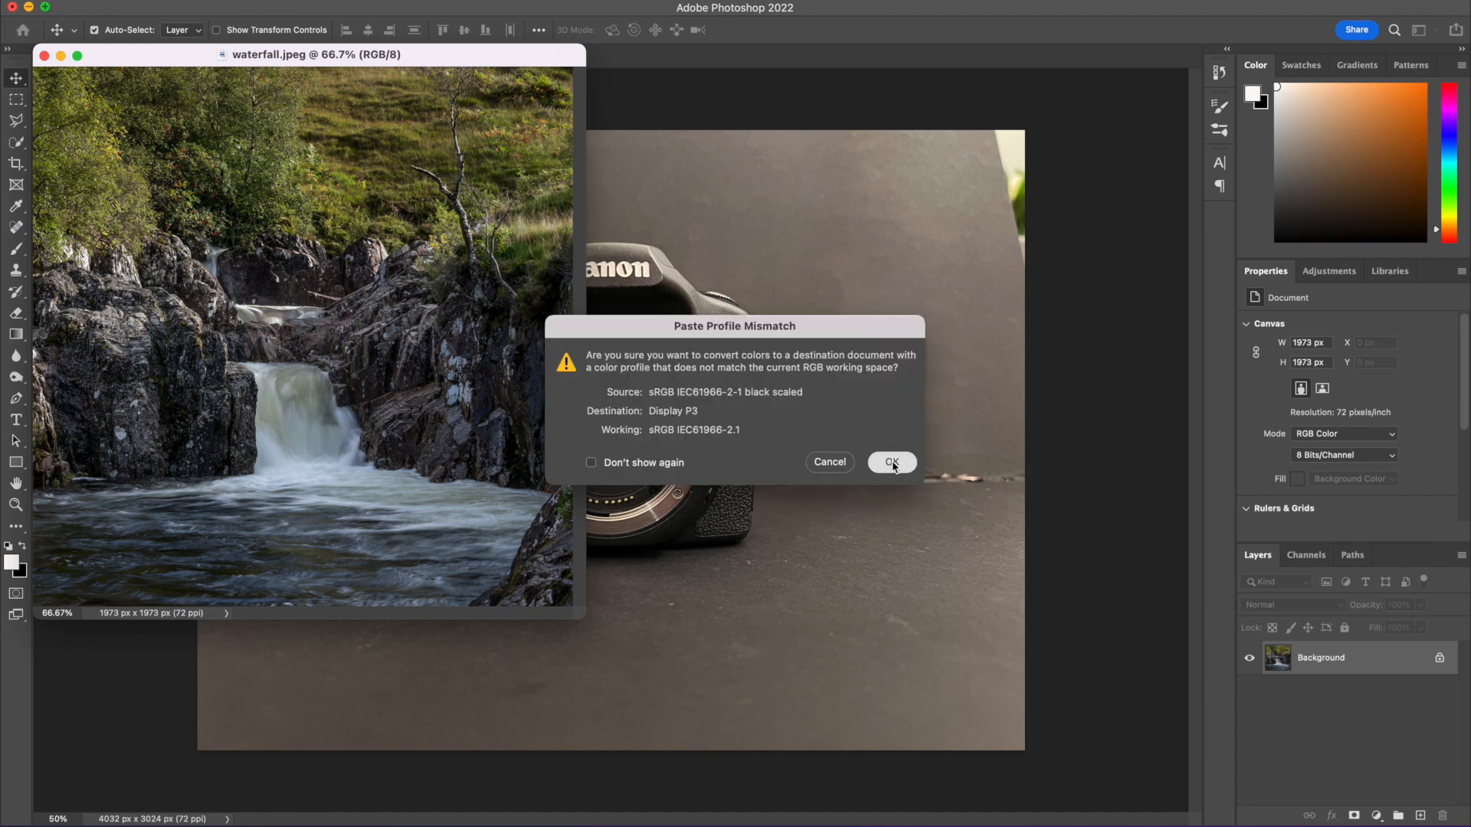
pyautogui.moveTo(716, 521); pyautogui.dragTo(600, 331)
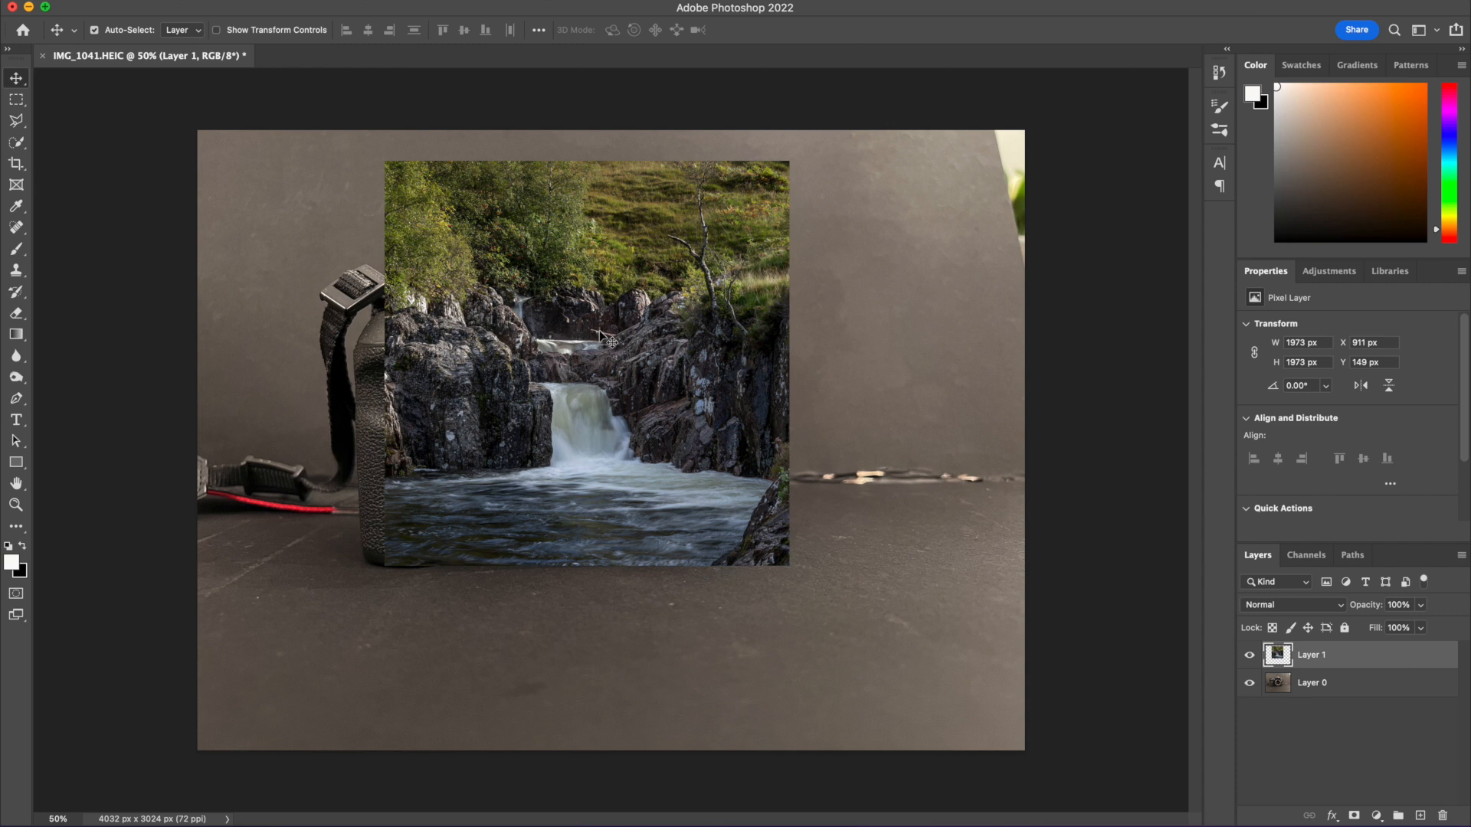
# Step: Duplicate the waterfall layer within the same document as Layer 1 copy
pyautogui.rightClick(1337, 657)
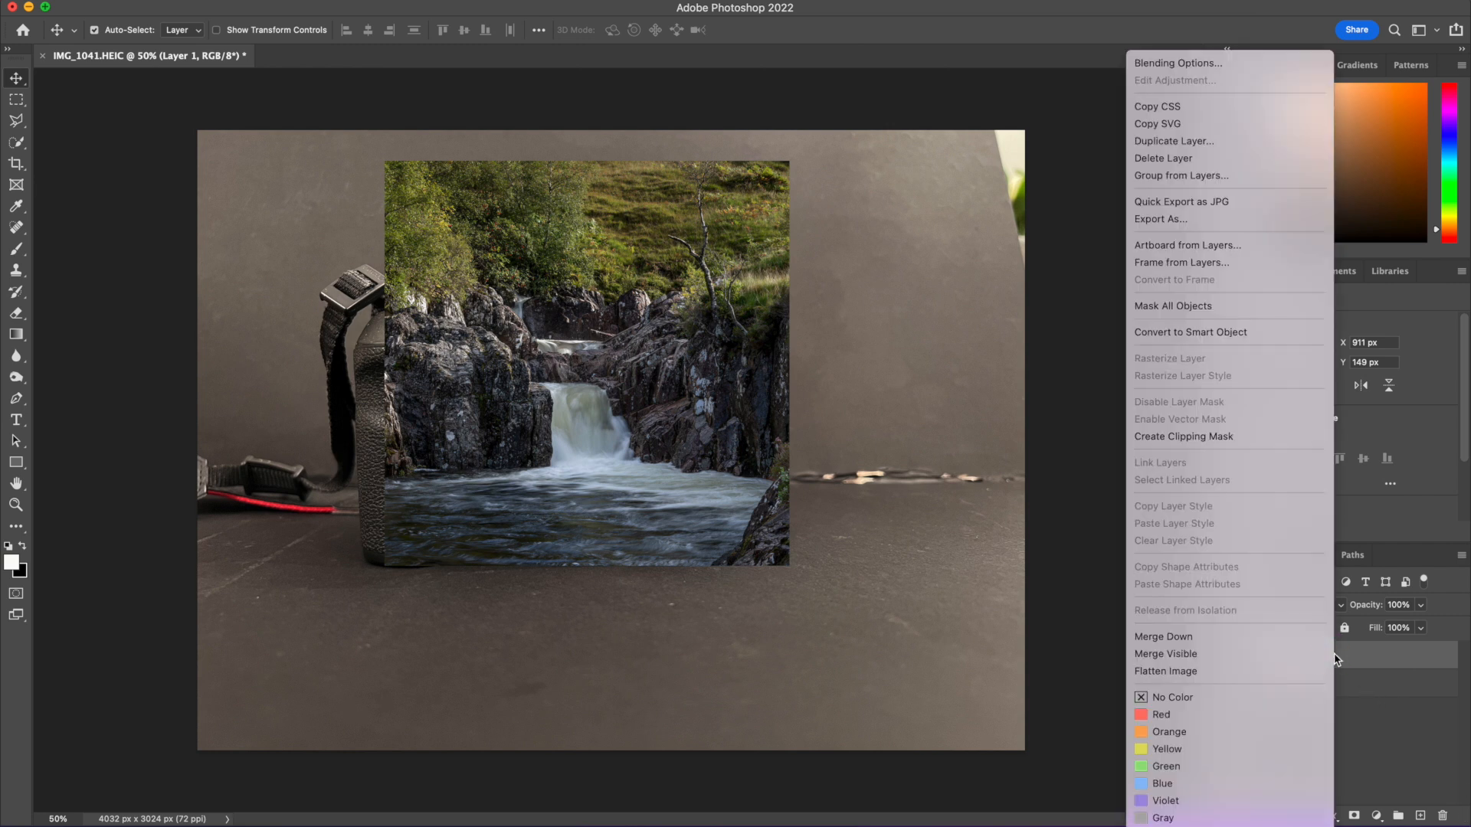
pyautogui.click(1202, 142)
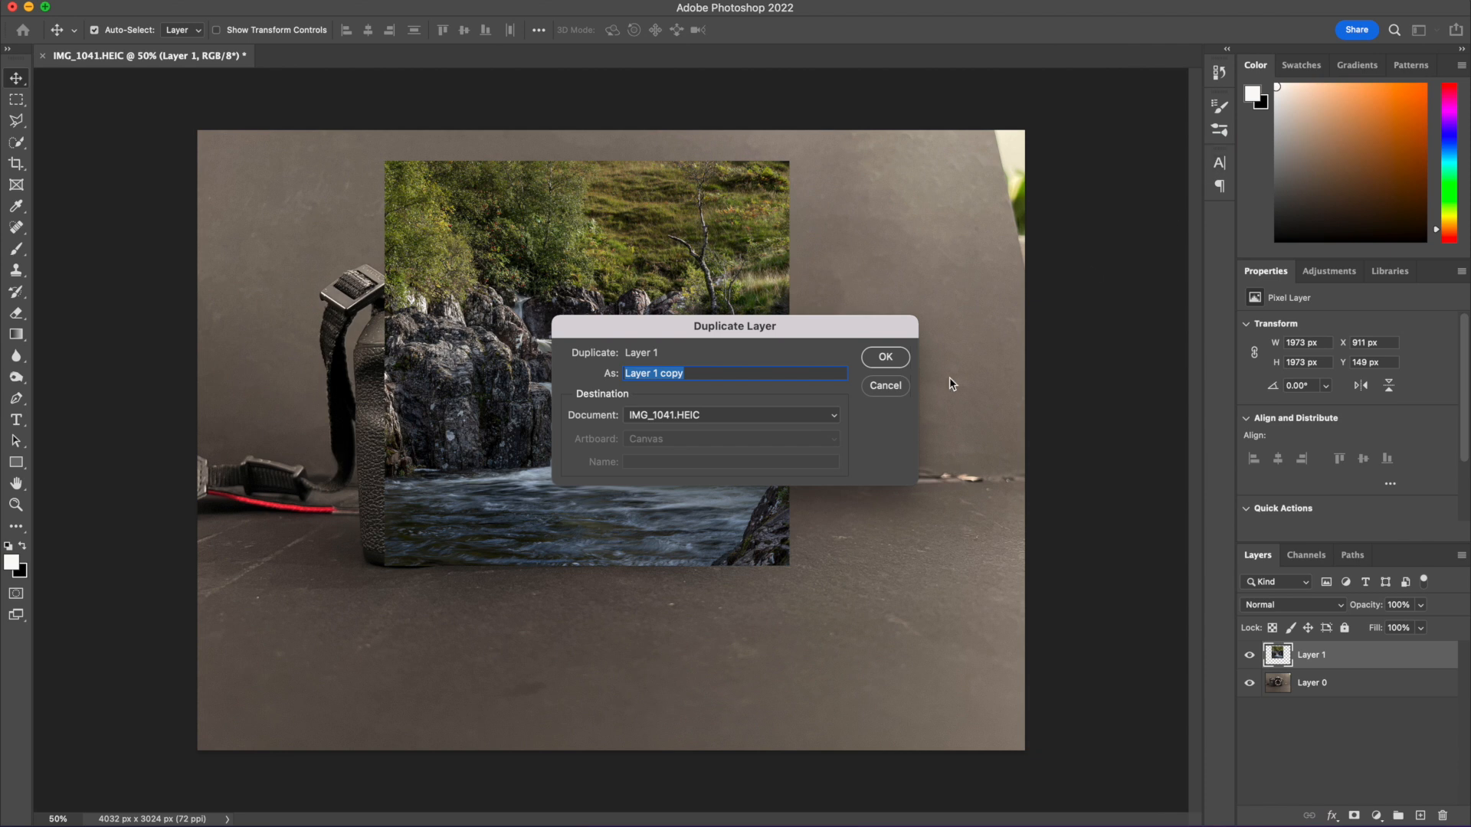
pyautogui.click(885, 358)
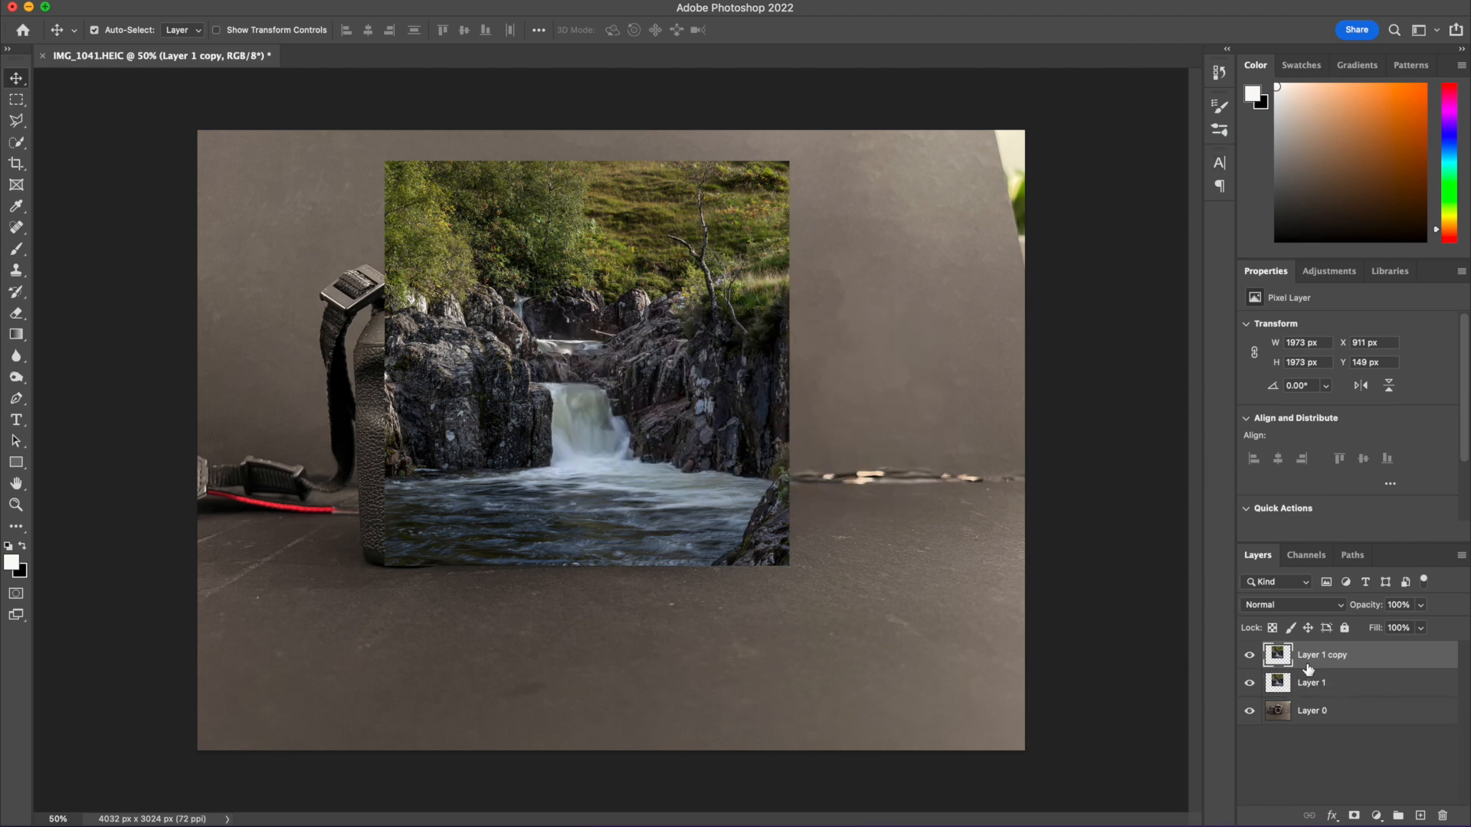
# Step: Move Layer 1 beneath the camera photo layer and hide both waterfall layers, leaving Layer 0 selected
pyautogui.moveTo(1327, 691); pyautogui.dragTo(1324, 747)
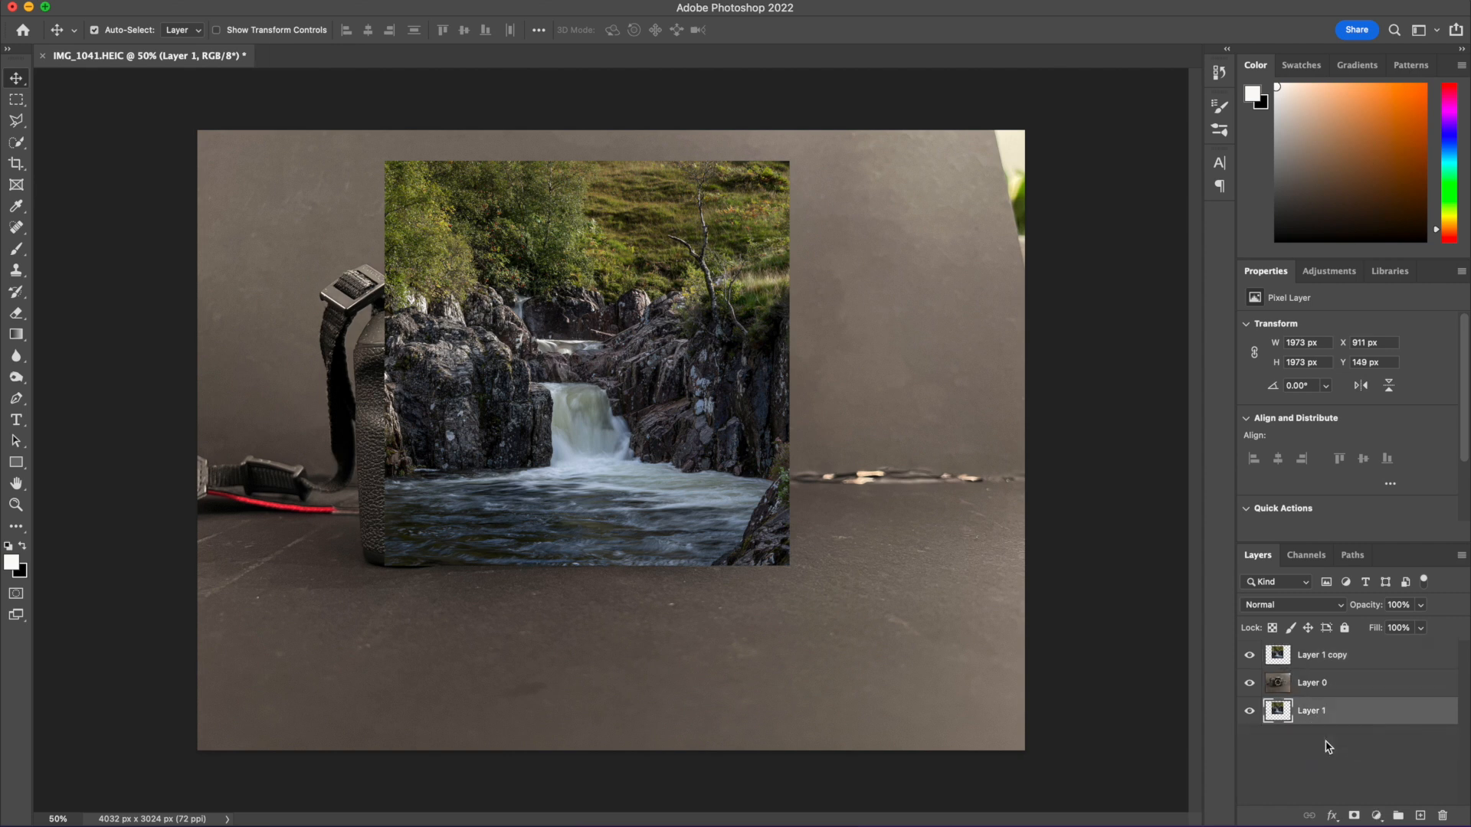
pyautogui.click(1334, 682)
pyautogui.click(1250, 655)
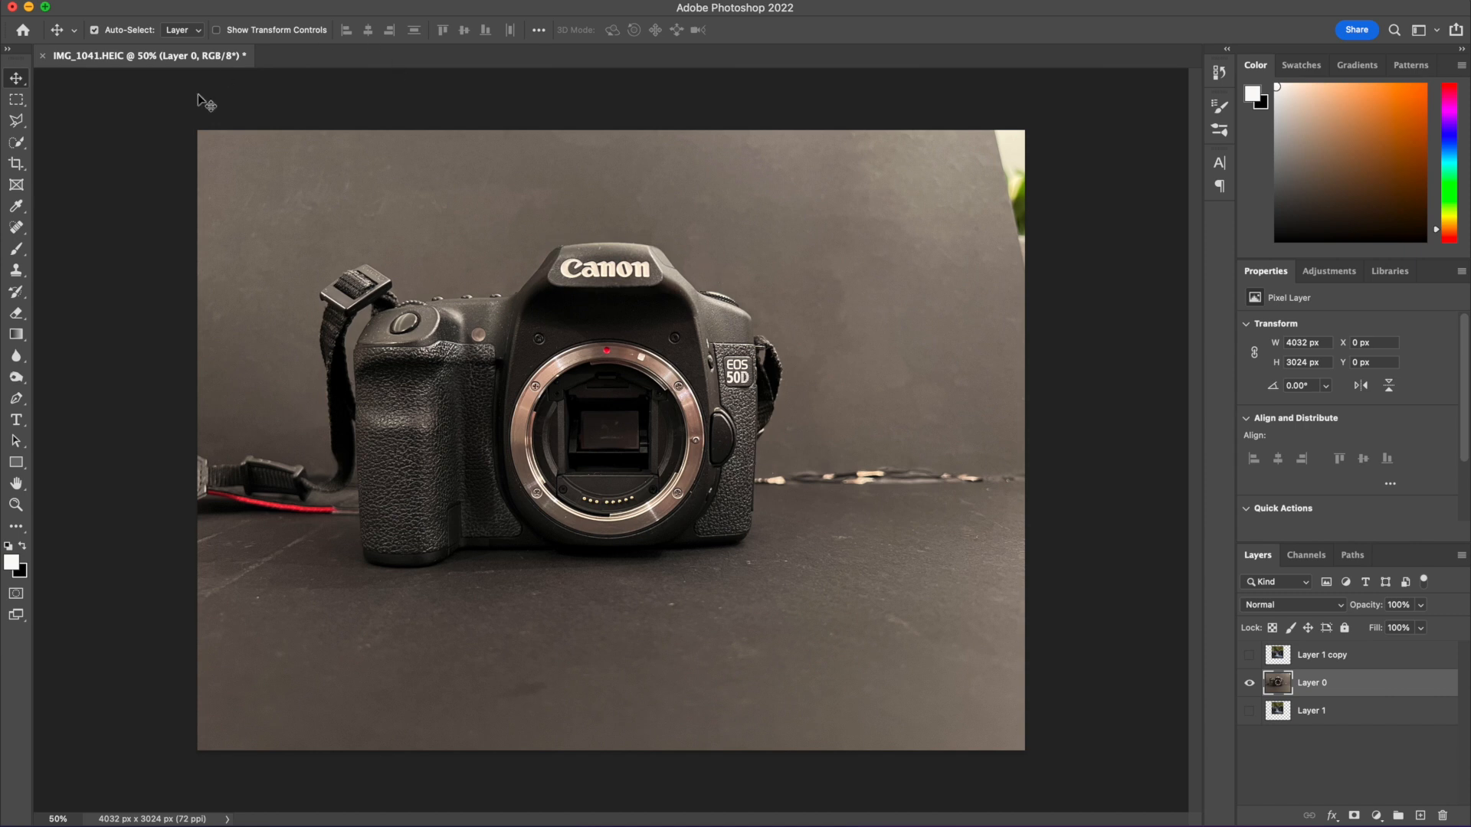
# Step: Select the camera with Select Subject, copying it to its own layer and hiding the original photo layer
pyautogui.click(342, 2)
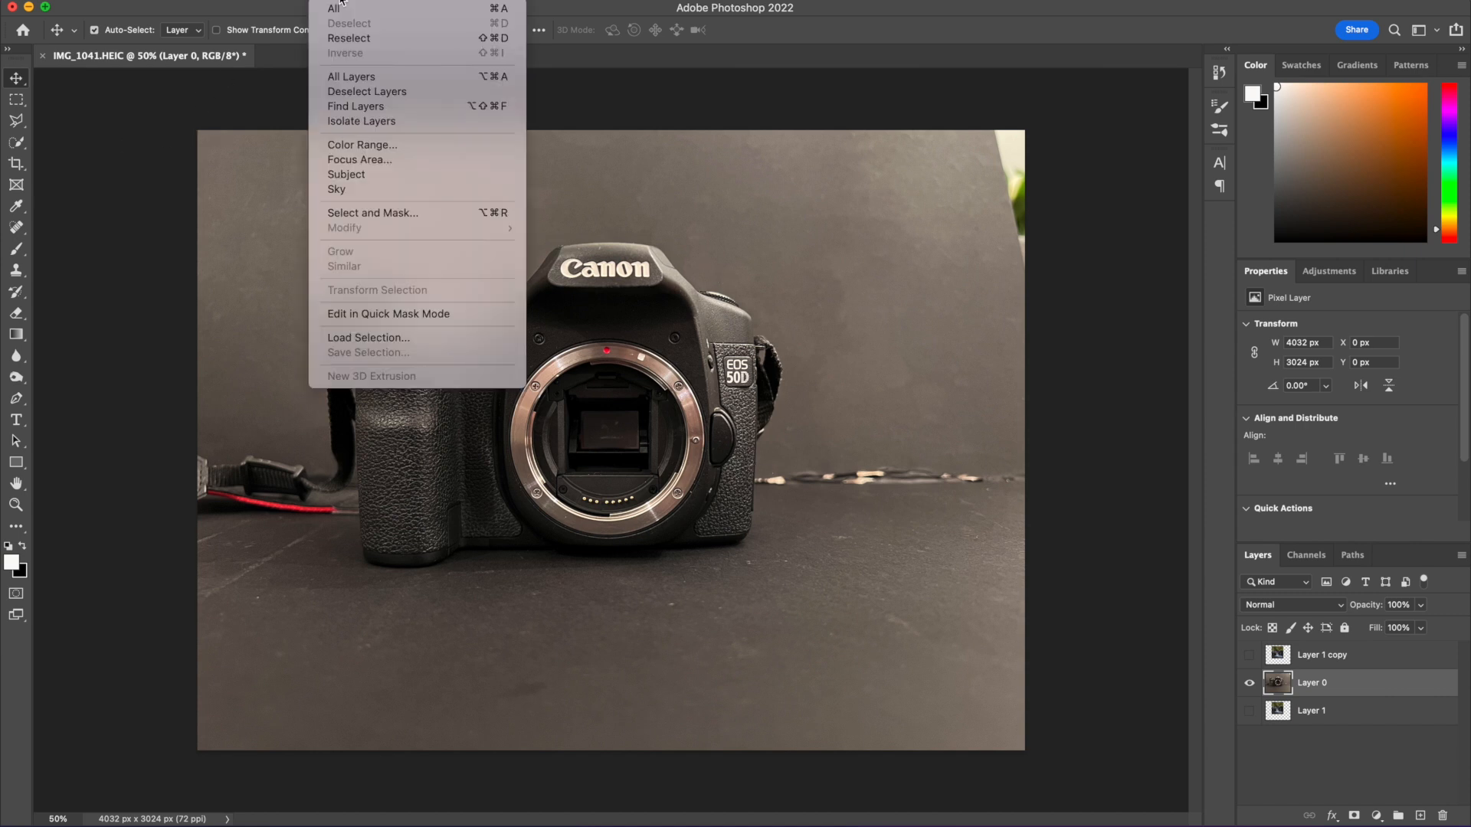
pyautogui.click(364, 176)
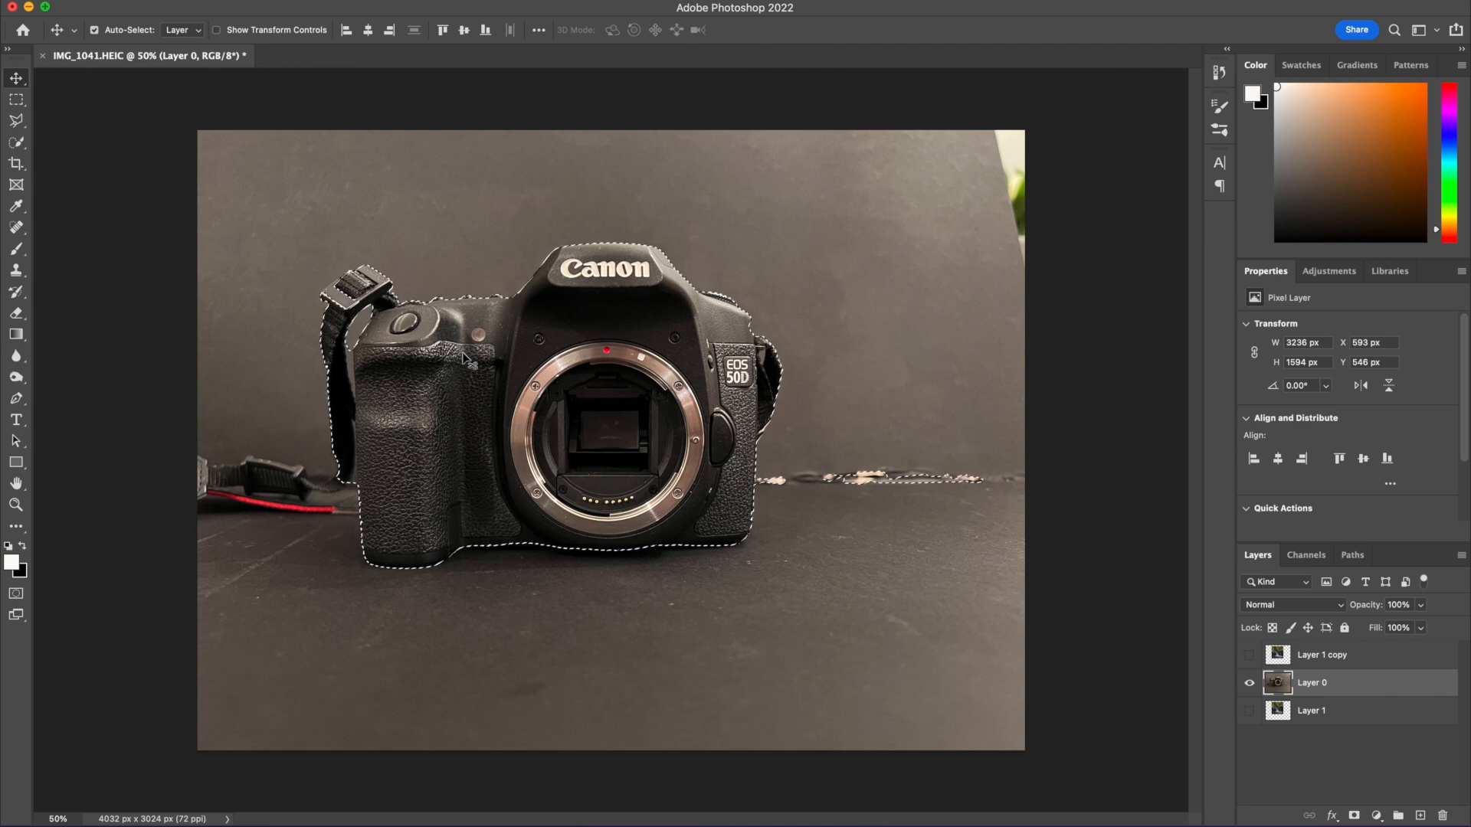
pyautogui.press('super+j')
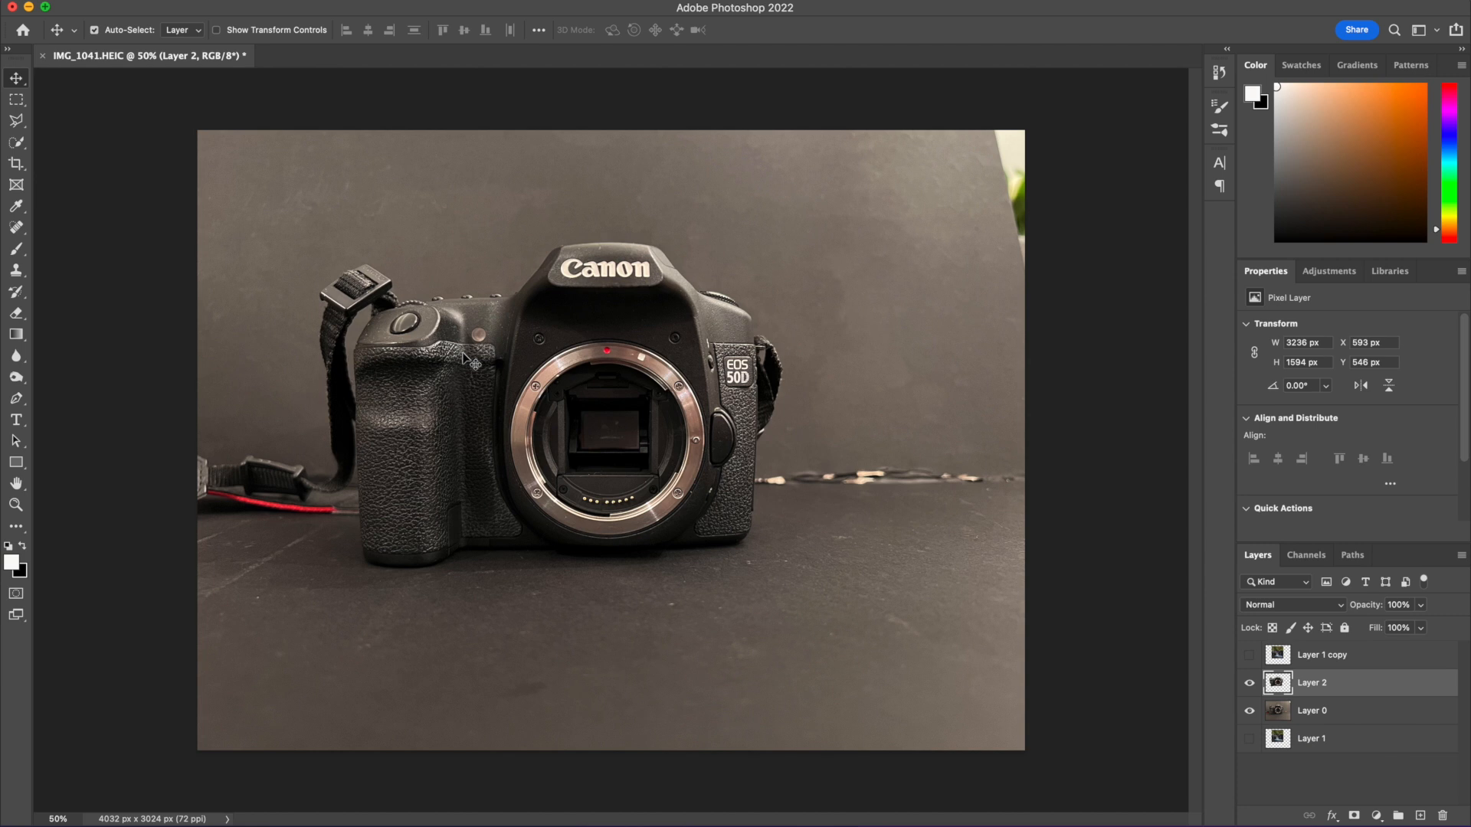
pyautogui.click(1249, 713)
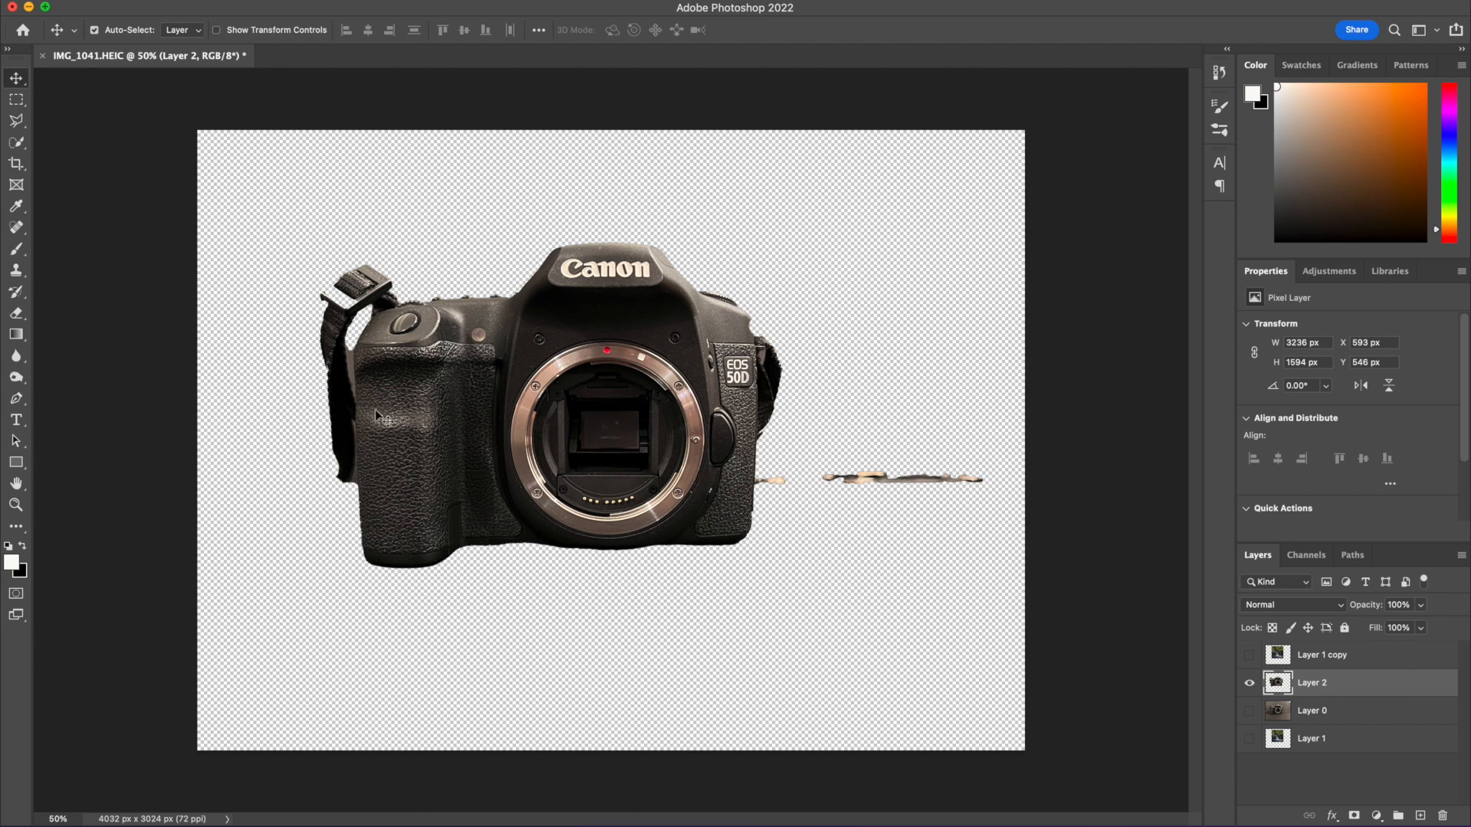
# Step: Erase the cable remnants and straps around the camera cutout, and move the cutout to about X 985 px, Y 520 px
pyautogui.moveTo(462, 372); pyautogui.dragTo(435, 383)
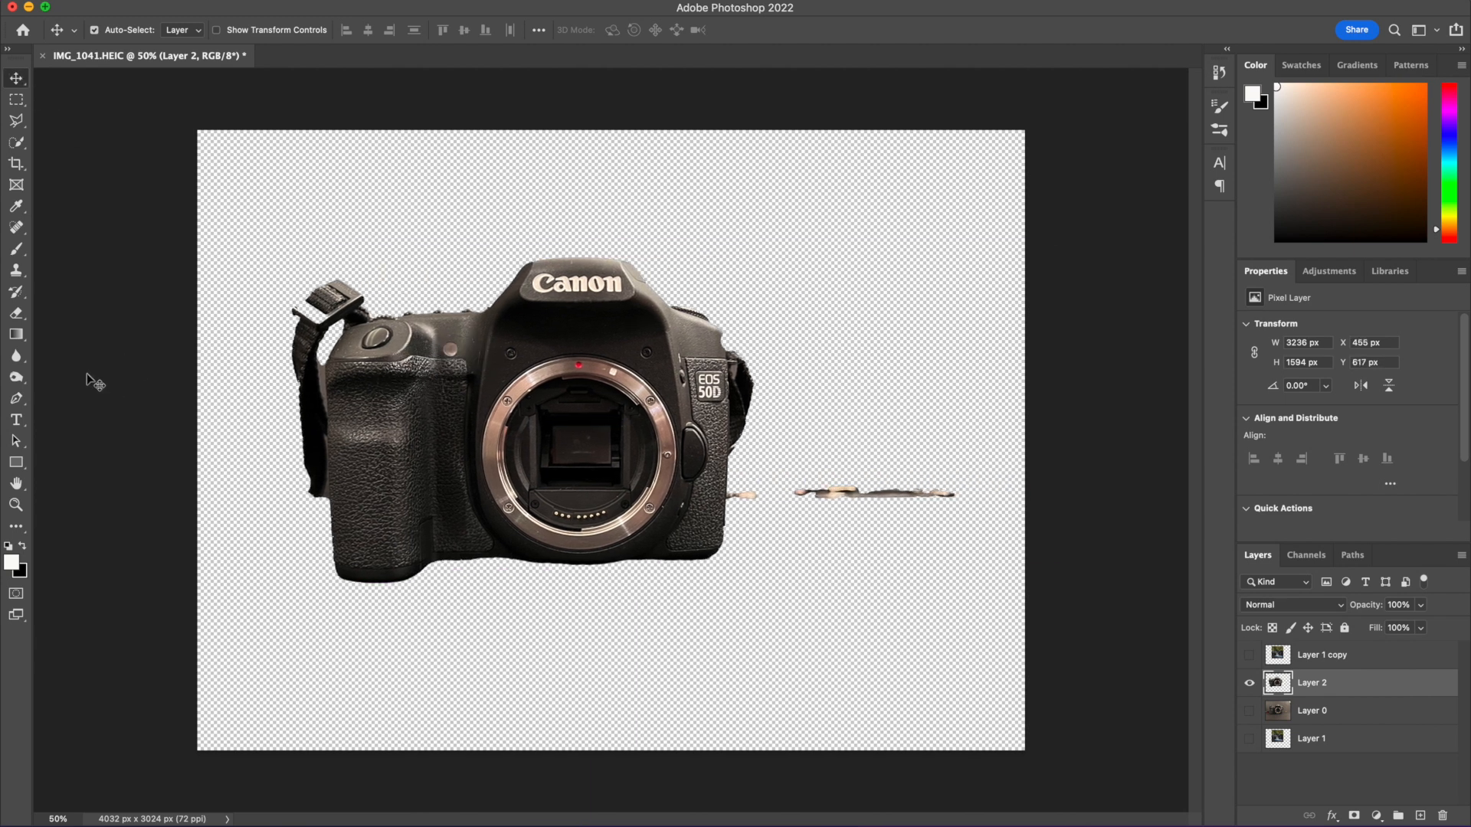
pyautogui.click(16, 314)
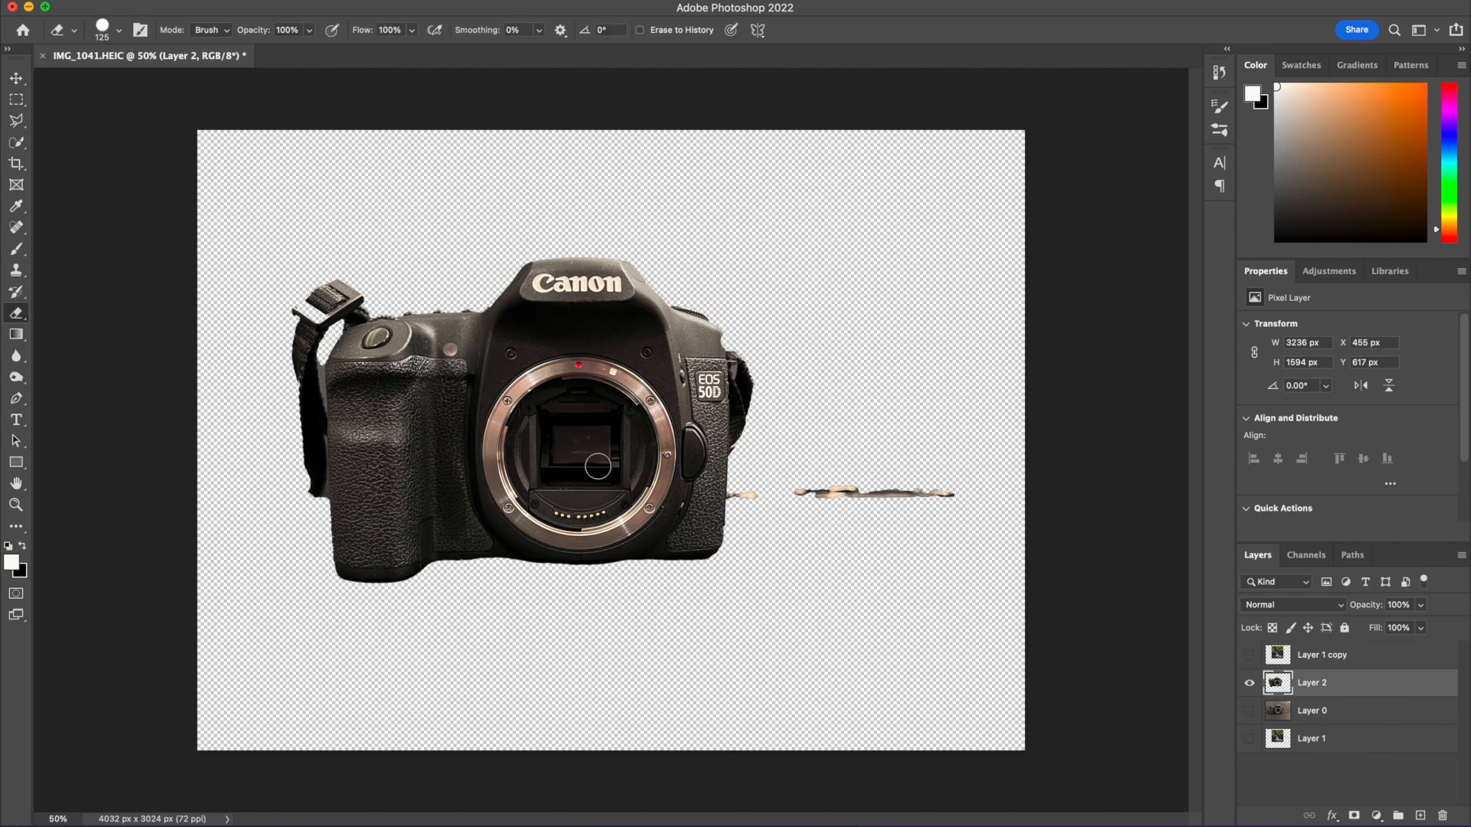
pyautogui.moveTo(742, 496); pyautogui.dragTo(984, 496)
pyautogui.moveTo(743, 340)
pyautogui.mouseDown()
pyautogui.moveTo(743, 464)
pyautogui.moveTo(747, 361)
pyautogui.mouseUp()
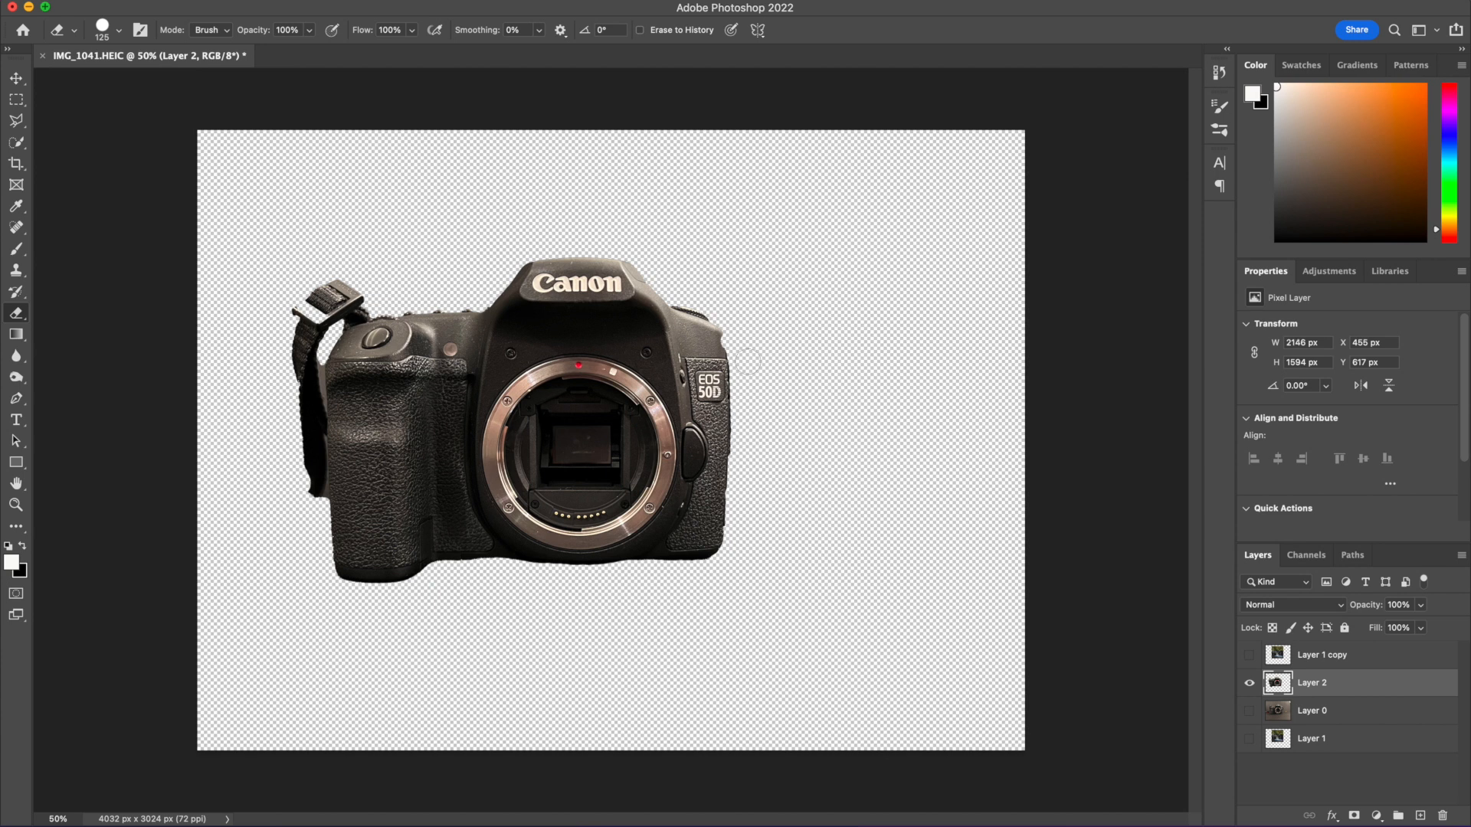
pyautogui.moveTo(377, 302)
pyautogui.mouseDown()
pyautogui.moveTo(318, 325)
pyautogui.moveTo(371, 304)
pyautogui.moveTo(335, 321)
pyautogui.moveTo(369, 306)
pyautogui.moveTo(357, 286)
pyautogui.moveTo(305, 299)
pyautogui.moveTo(333, 294)
pyautogui.moveTo(311, 403)
pyautogui.moveTo(305, 366)
pyautogui.moveTo(292, 370)
pyautogui.moveTo(298, 344)
pyautogui.moveTo(312, 516)
pyautogui.moveTo(299, 378)
pyautogui.mouseUp()
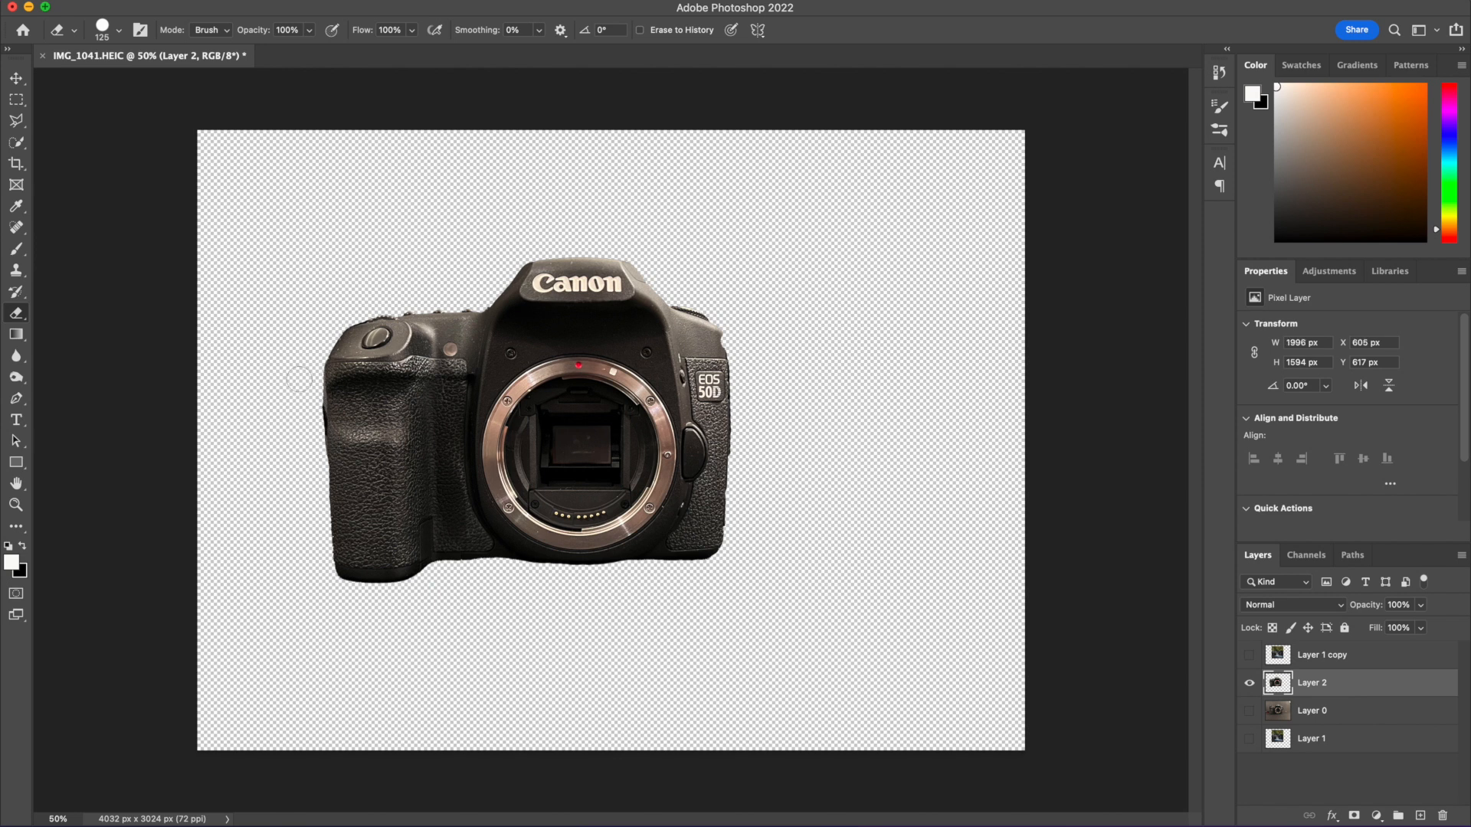
pyautogui.click(16, 78)
pyautogui.moveTo(519, 316); pyautogui.dragTo(599, 300)
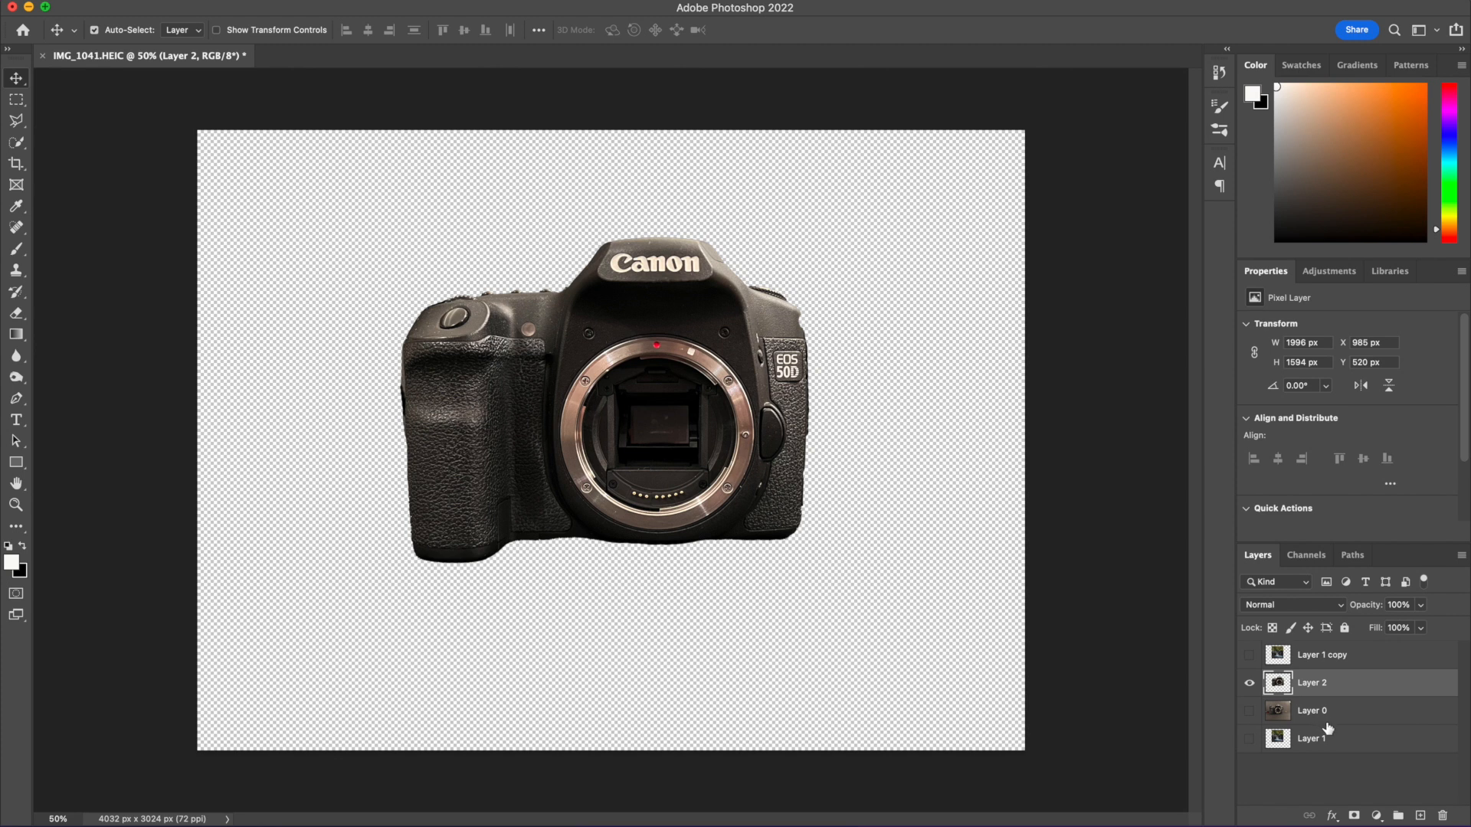
# Step: Show Layer 1 copy and enlarge it to about 3344 × 3344 px, placed at about X 386 px, Y -225 px
pyautogui.click(1250, 655)
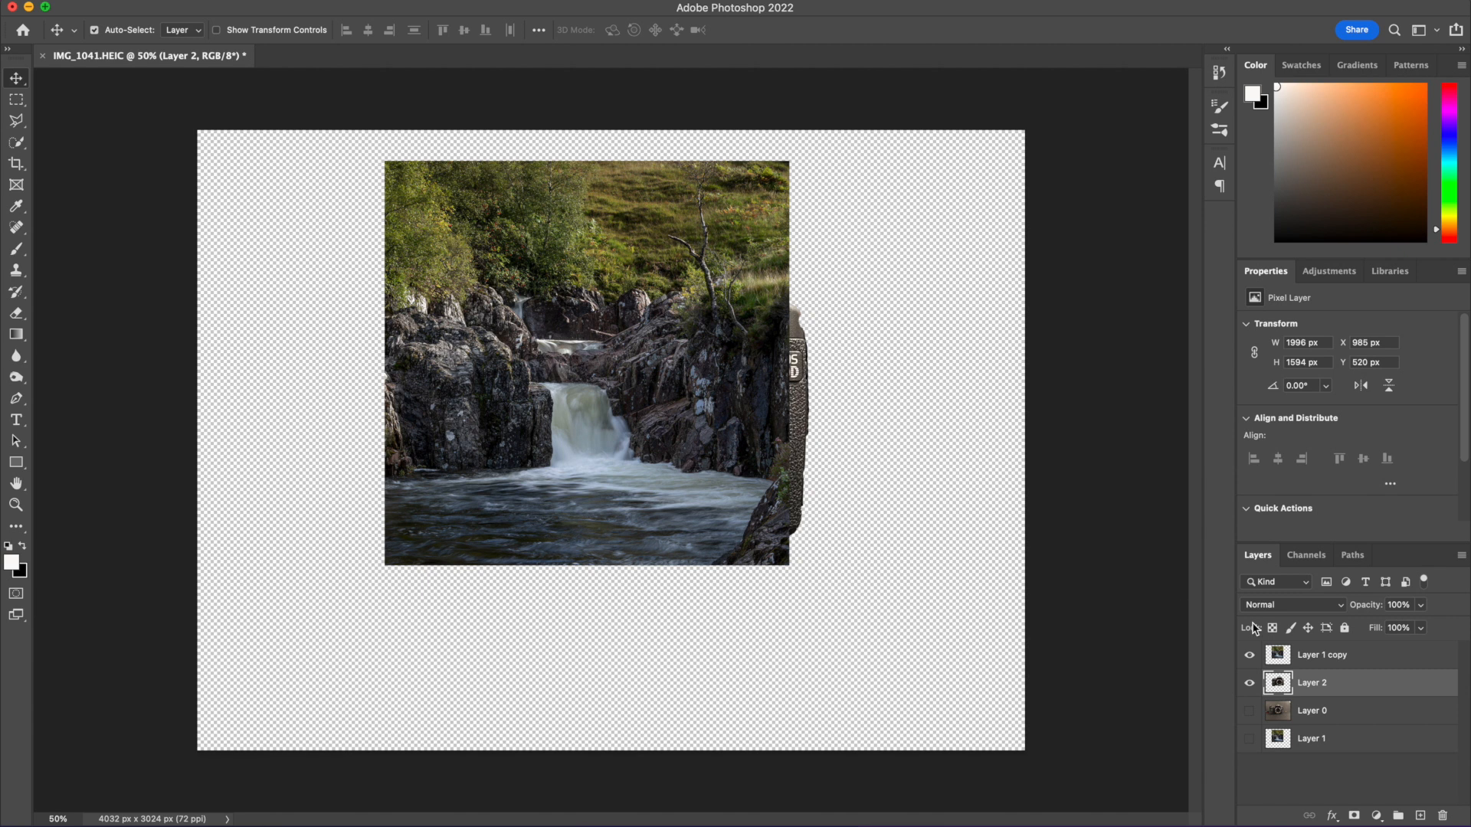
pyautogui.click(1343, 660)
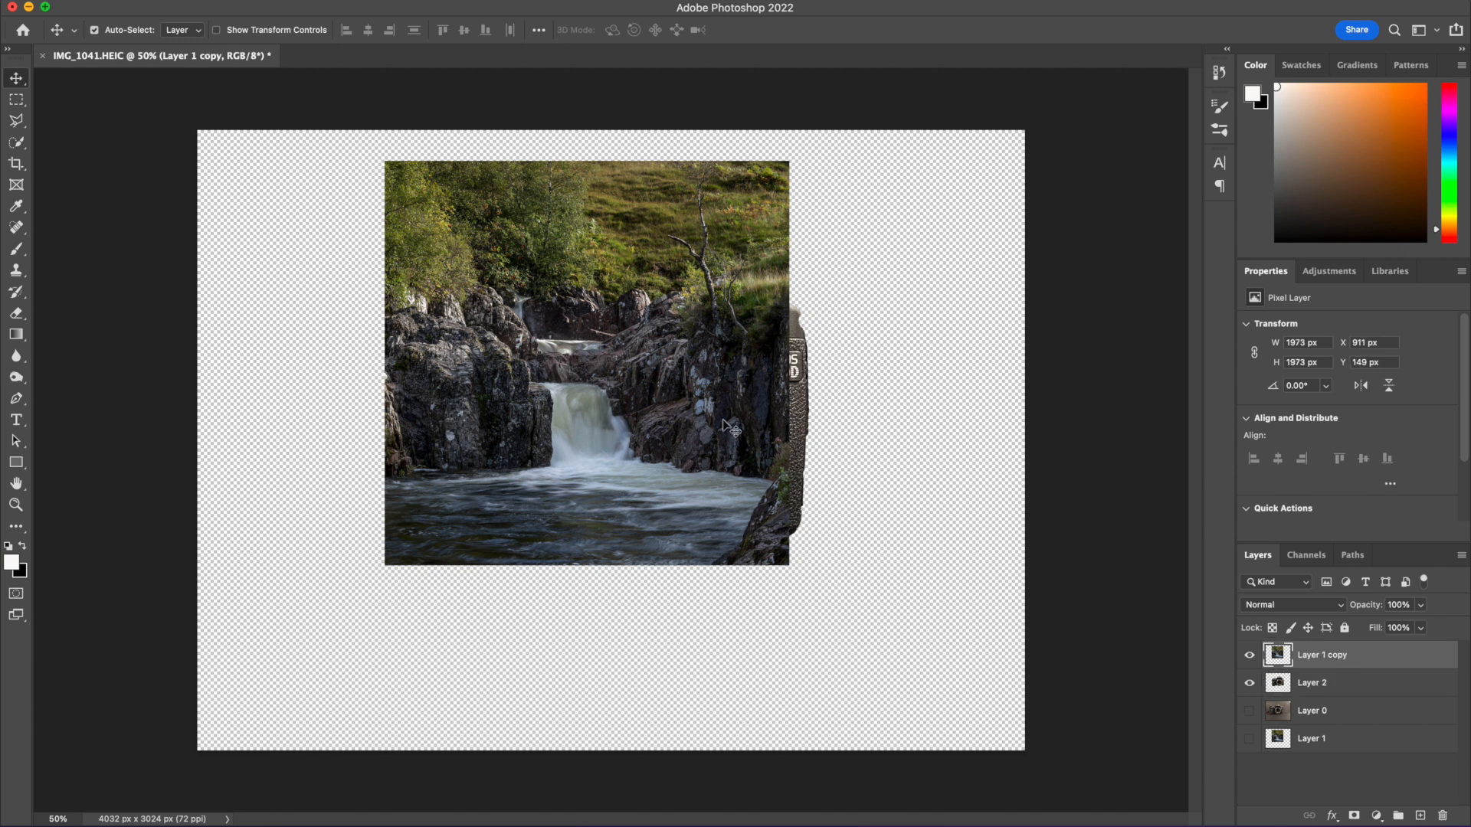
pyautogui.press('super+t')
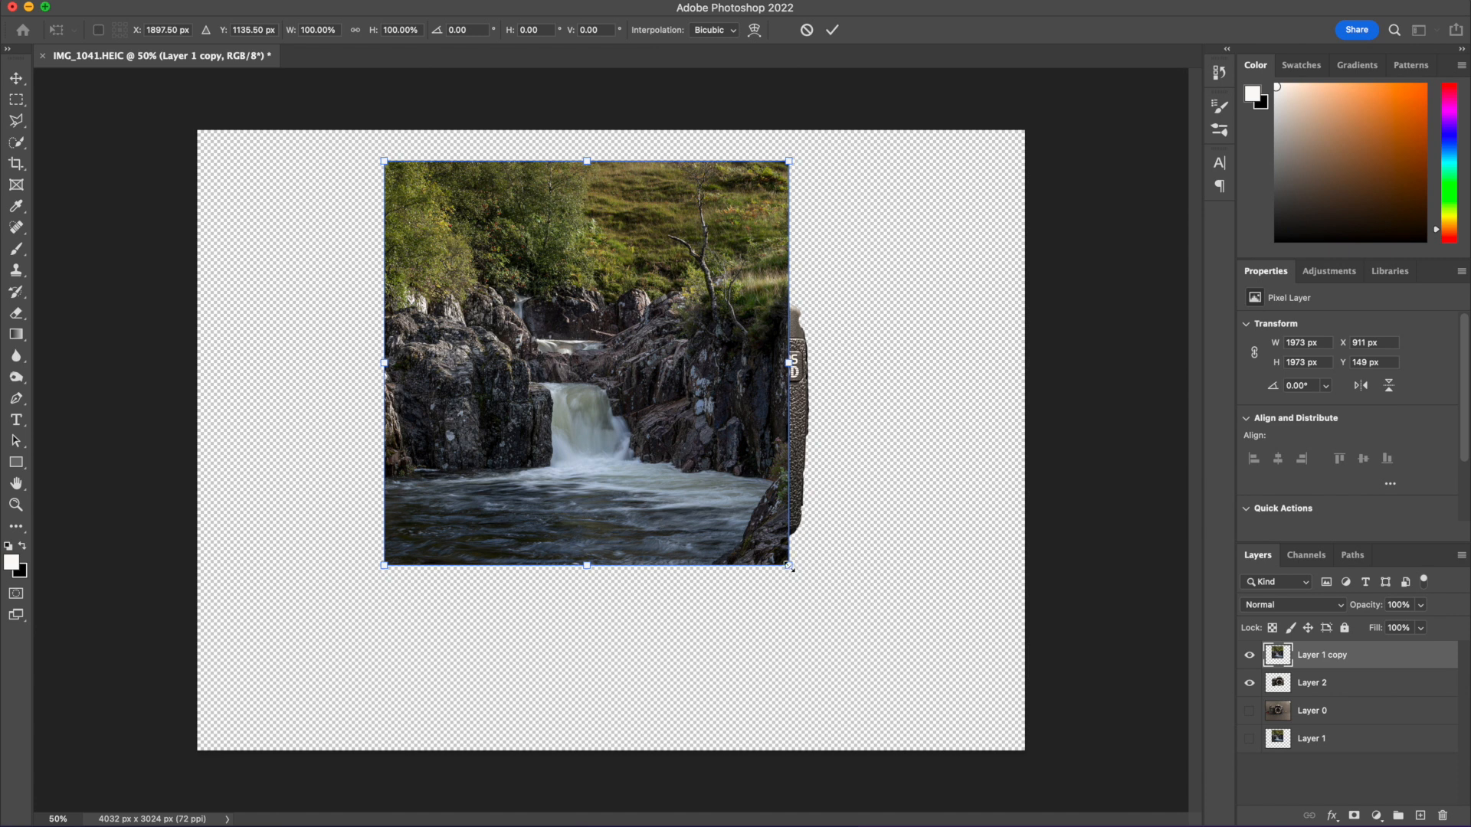
pyautogui.moveTo(789, 567); pyautogui.dragTo(1111, 805)
pyautogui.moveTo(732, 618); pyautogui.dragTo(624, 543)
pyautogui.press('Return')
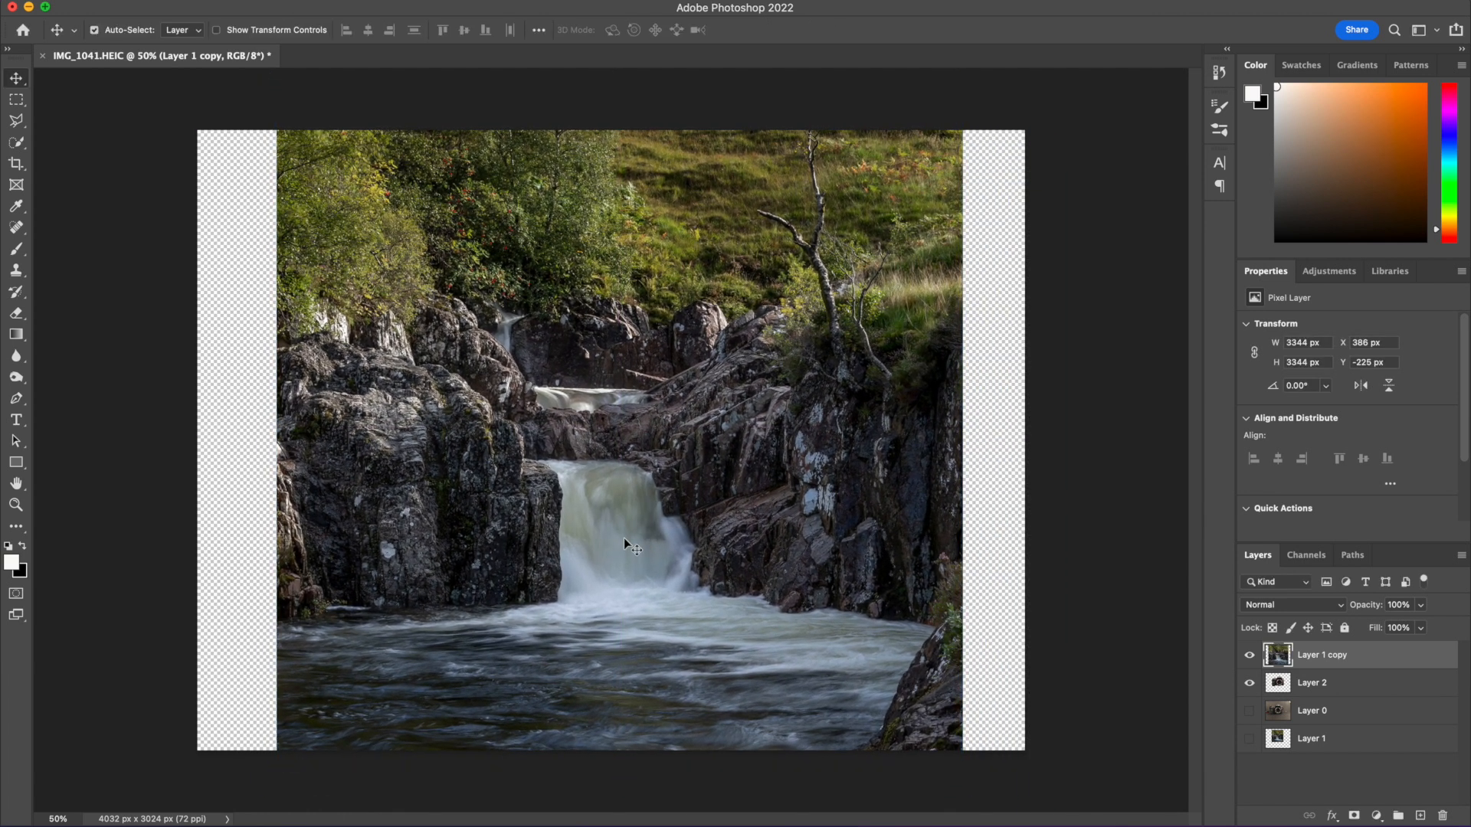
# Step: Add a white layer mask to the enlarged waterfall layer, Layer 1 copy
pyautogui.click(1310, 687)
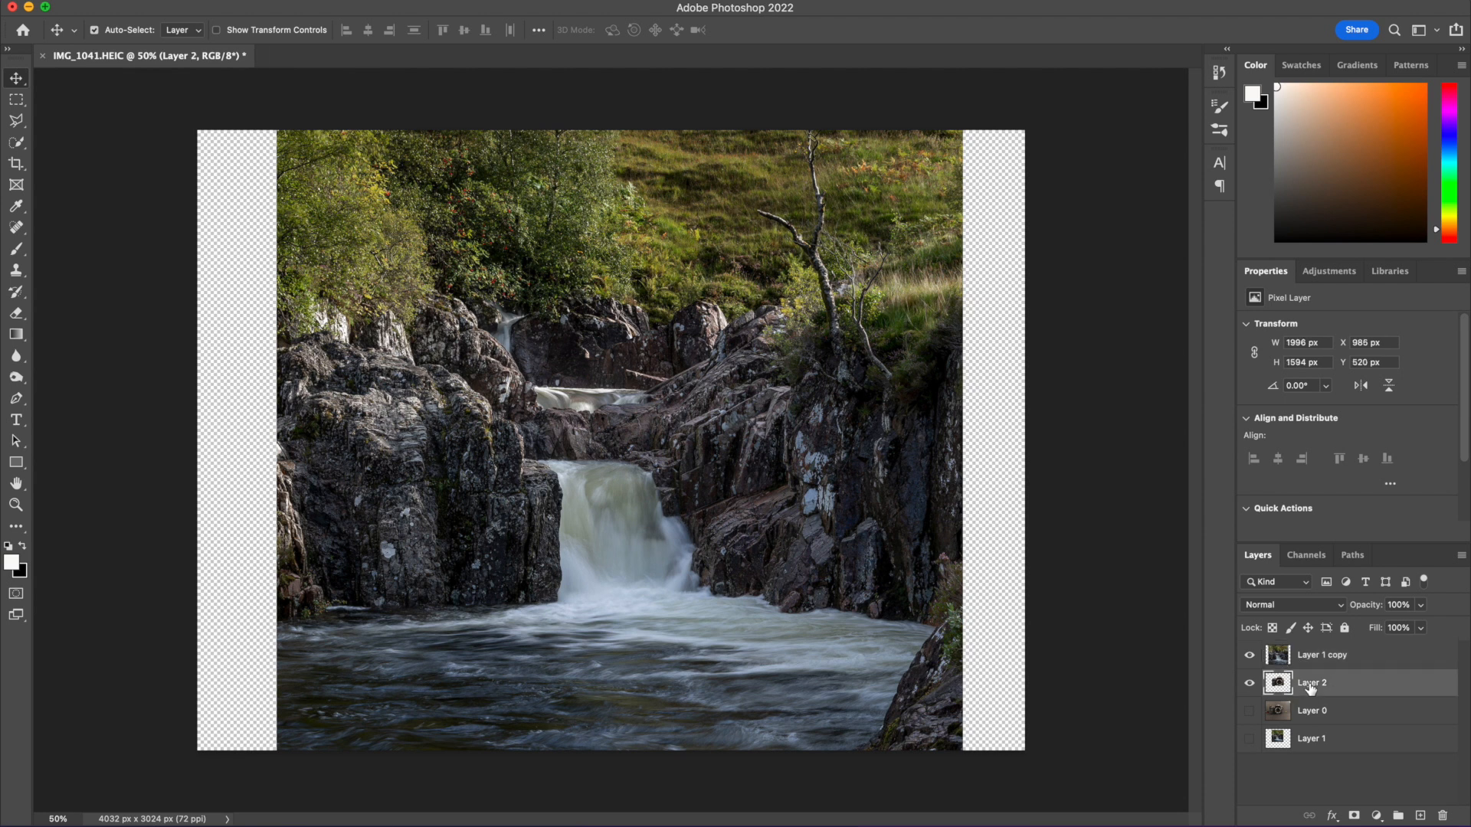
pyautogui.click(1318, 662)
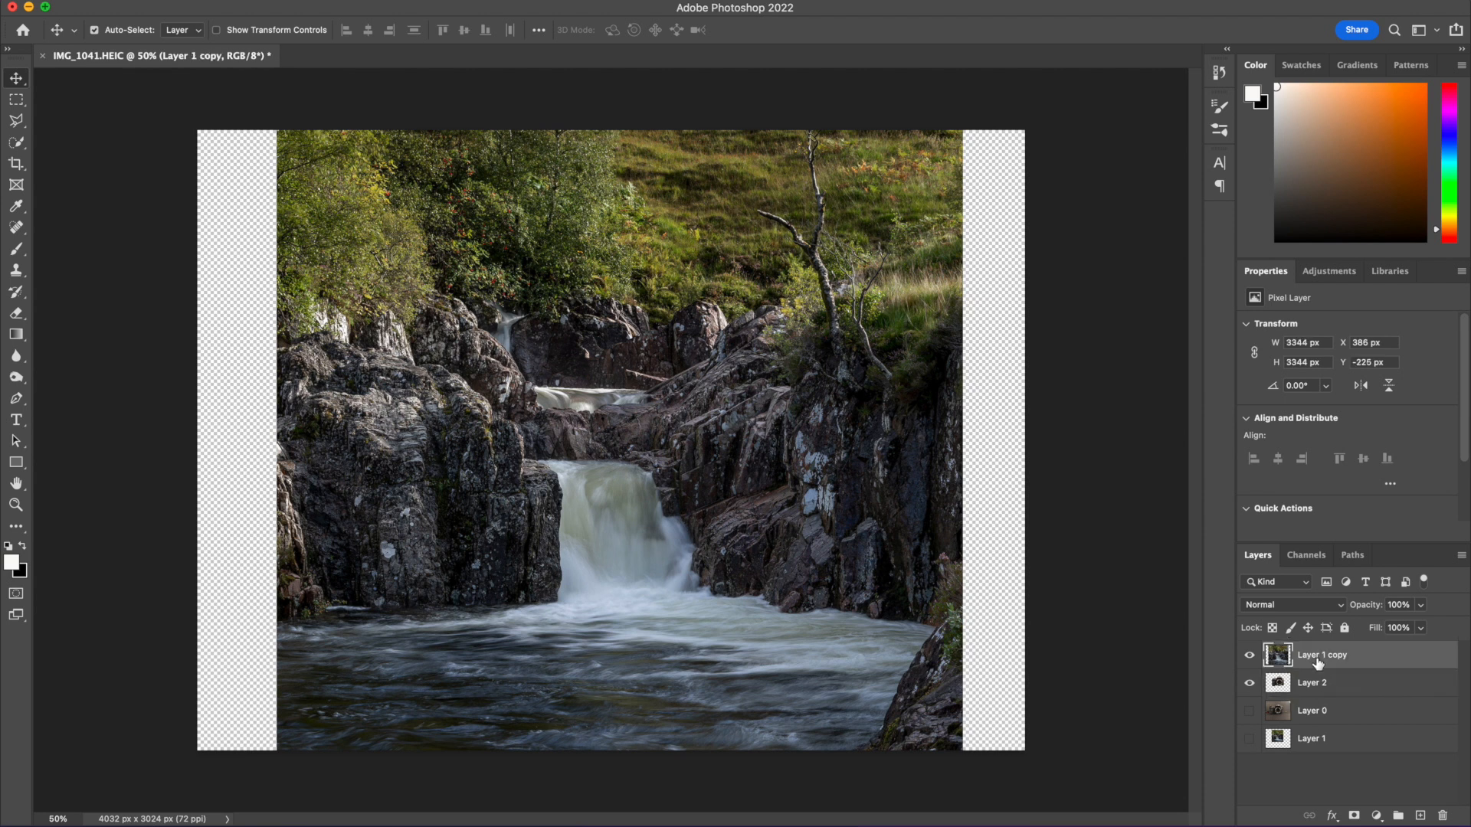
pyautogui.click(1354, 817)
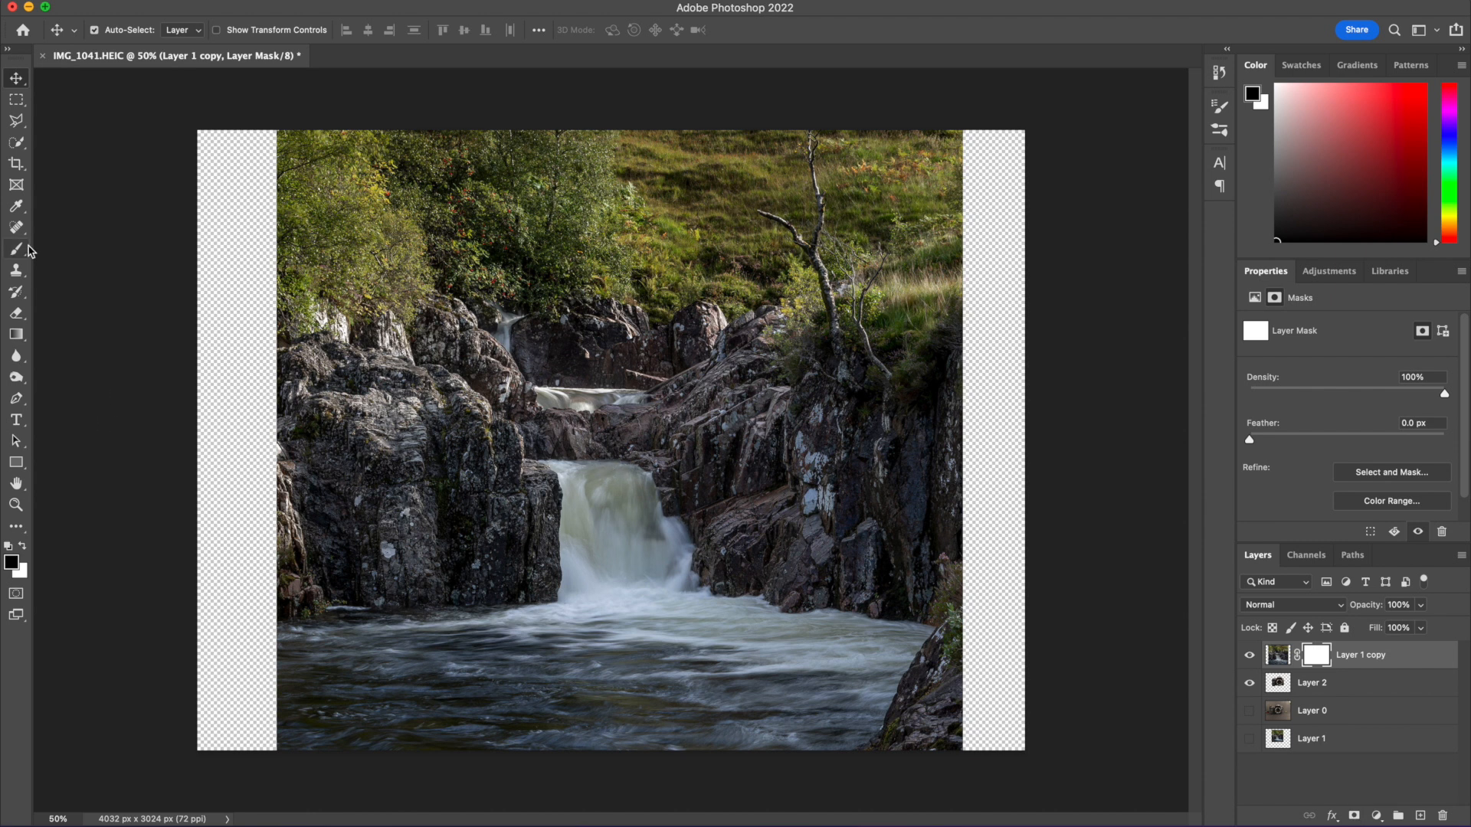
# Step: Paint black on the waterfall layer's mask with a soft brush, enlarged to 600 px, to reveal the camera's lens mount and upper body
pyautogui.click(18, 252)
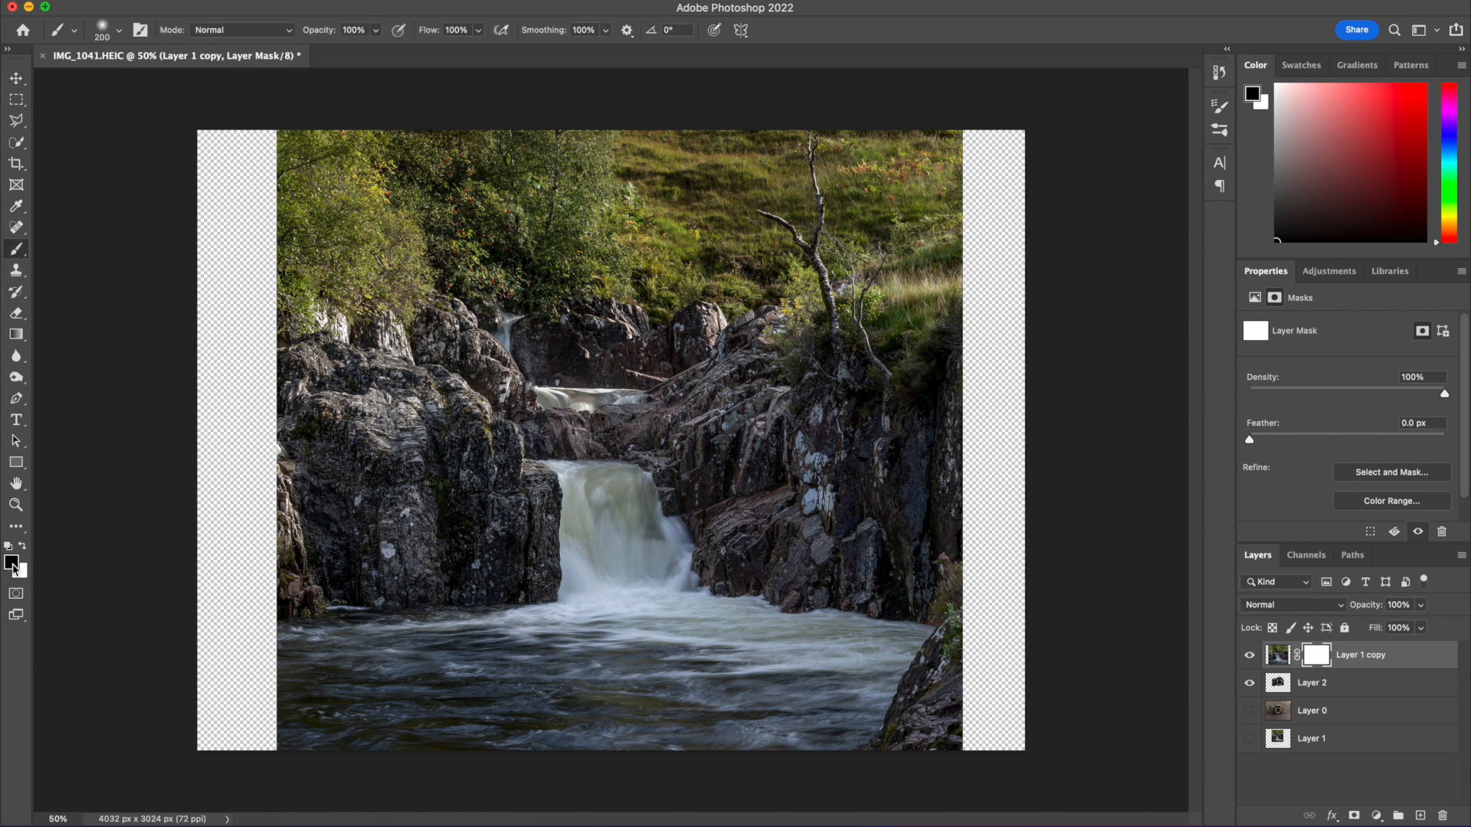
pyautogui.moveTo(556, 371)
pyautogui.mouseDown()
pyautogui.moveTo(531, 422)
pyautogui.moveTo(642, 334)
pyautogui.moveTo(684, 361)
pyautogui.moveTo(677, 444)
pyautogui.moveTo(634, 437)
pyautogui.moveTo(679, 419)
pyautogui.moveTo(699, 452)
pyautogui.moveTo(602, 483)
pyautogui.moveTo(517, 462)
pyautogui.moveTo(470, 387)
pyautogui.moveTo(632, 293)
pyautogui.moveTo(588, 349)
pyautogui.moveTo(469, 370)
pyautogui.moveTo(452, 335)
pyautogui.moveTo(528, 336)
pyautogui.moveTo(543, 369)
pyautogui.moveTo(483, 335)
pyautogui.moveTo(538, 274)
pyautogui.moveTo(502, 326)
pyautogui.moveTo(443, 338)
pyautogui.moveTo(419, 394)
pyautogui.moveTo(431, 331)
pyautogui.moveTo(456, 296)
pyautogui.moveTo(478, 369)
pyautogui.mouseUp()
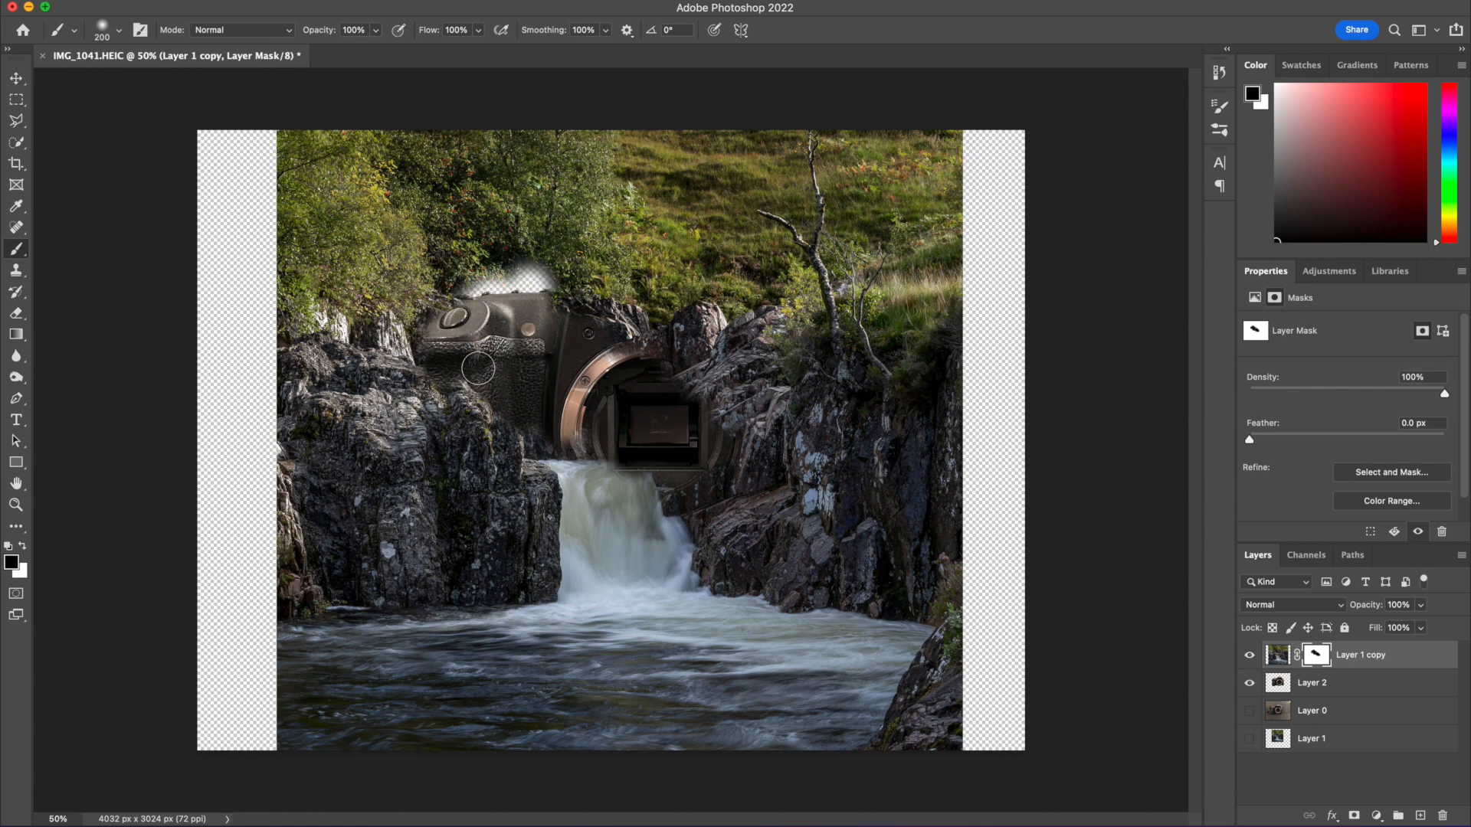
pyautogui.press(']')
pyautogui.press(']')
pyautogui.press(']')
pyautogui.press(']')
pyautogui.press(']')
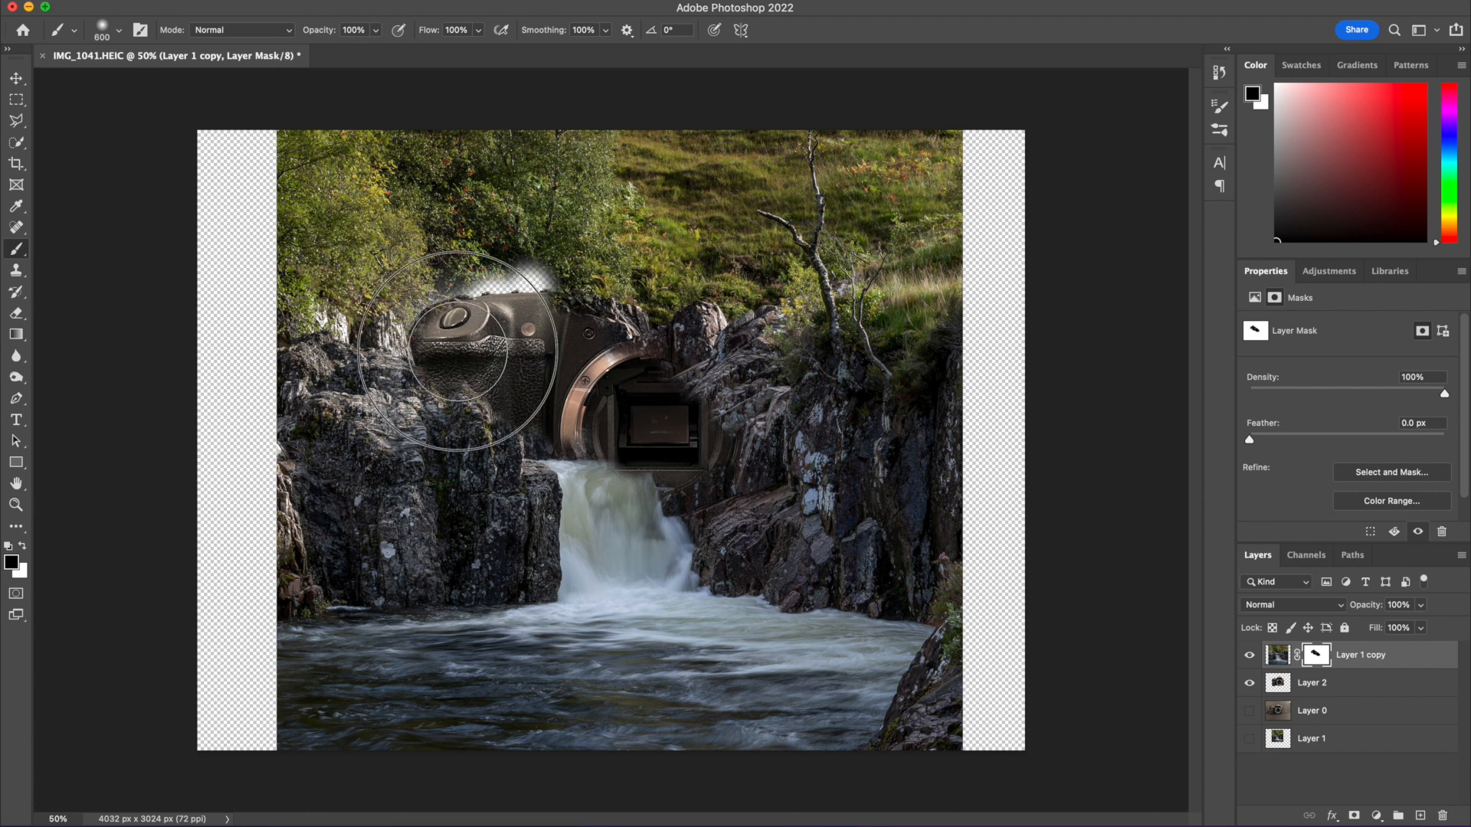
pyautogui.moveTo(548, 410)
pyautogui.mouseDown()
pyautogui.moveTo(638, 311)
pyautogui.moveTo(632, 291)
pyautogui.moveTo(713, 281)
pyautogui.moveTo(615, 269)
pyautogui.moveTo(606, 281)
pyautogui.moveTo(717, 282)
pyautogui.moveTo(787, 381)
pyautogui.moveTo(774, 414)
pyautogui.moveTo(709, 394)
pyautogui.moveTo(696, 489)
pyautogui.moveTo(677, 507)
pyautogui.moveTo(625, 488)
pyautogui.moveTo(697, 495)
pyautogui.mouseUp()
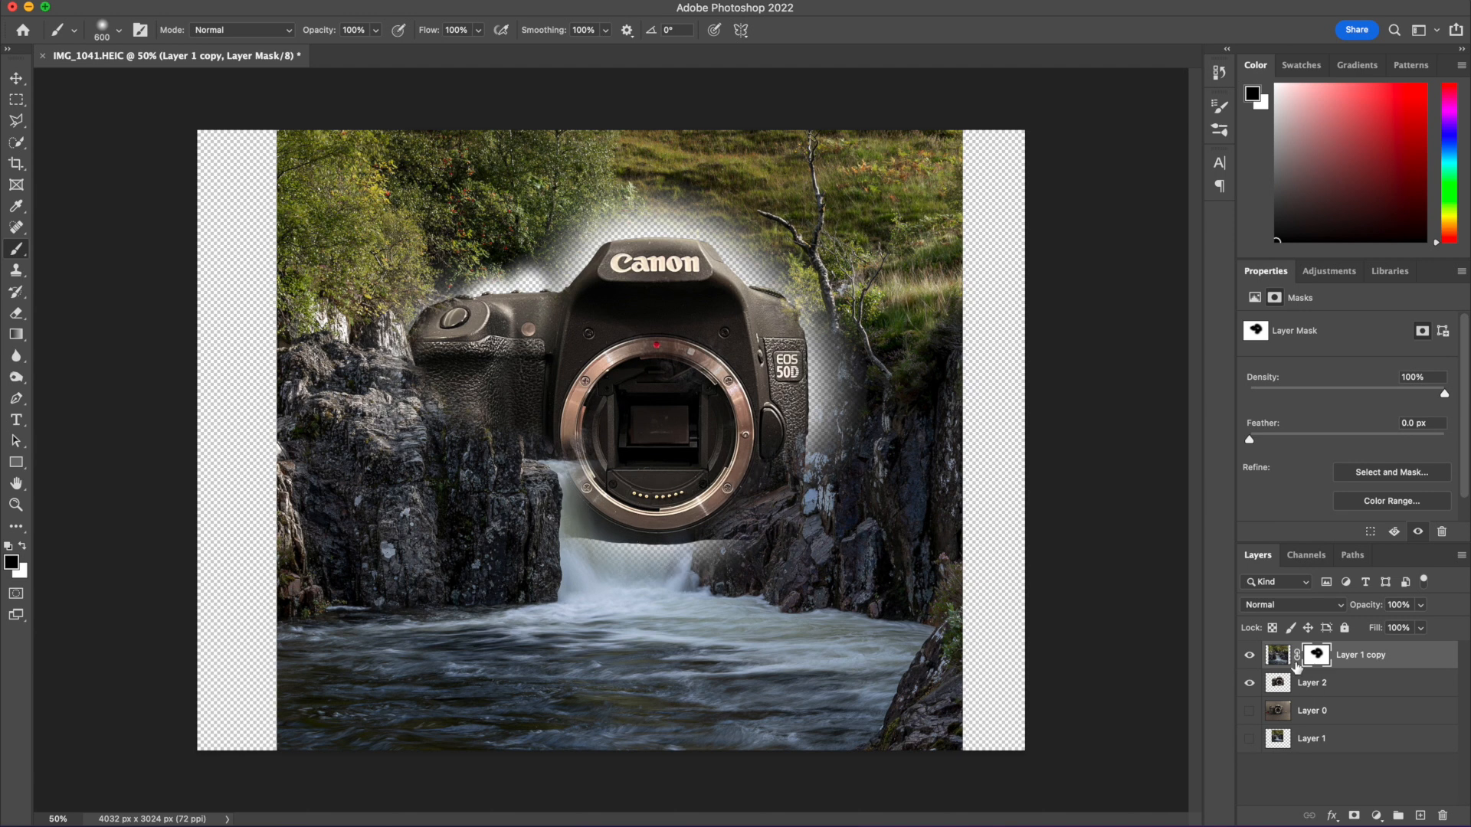
# Step: Move the camera cutout on Layer 2 to about X 816 px, Y 574 px
pyautogui.click(1315, 690)
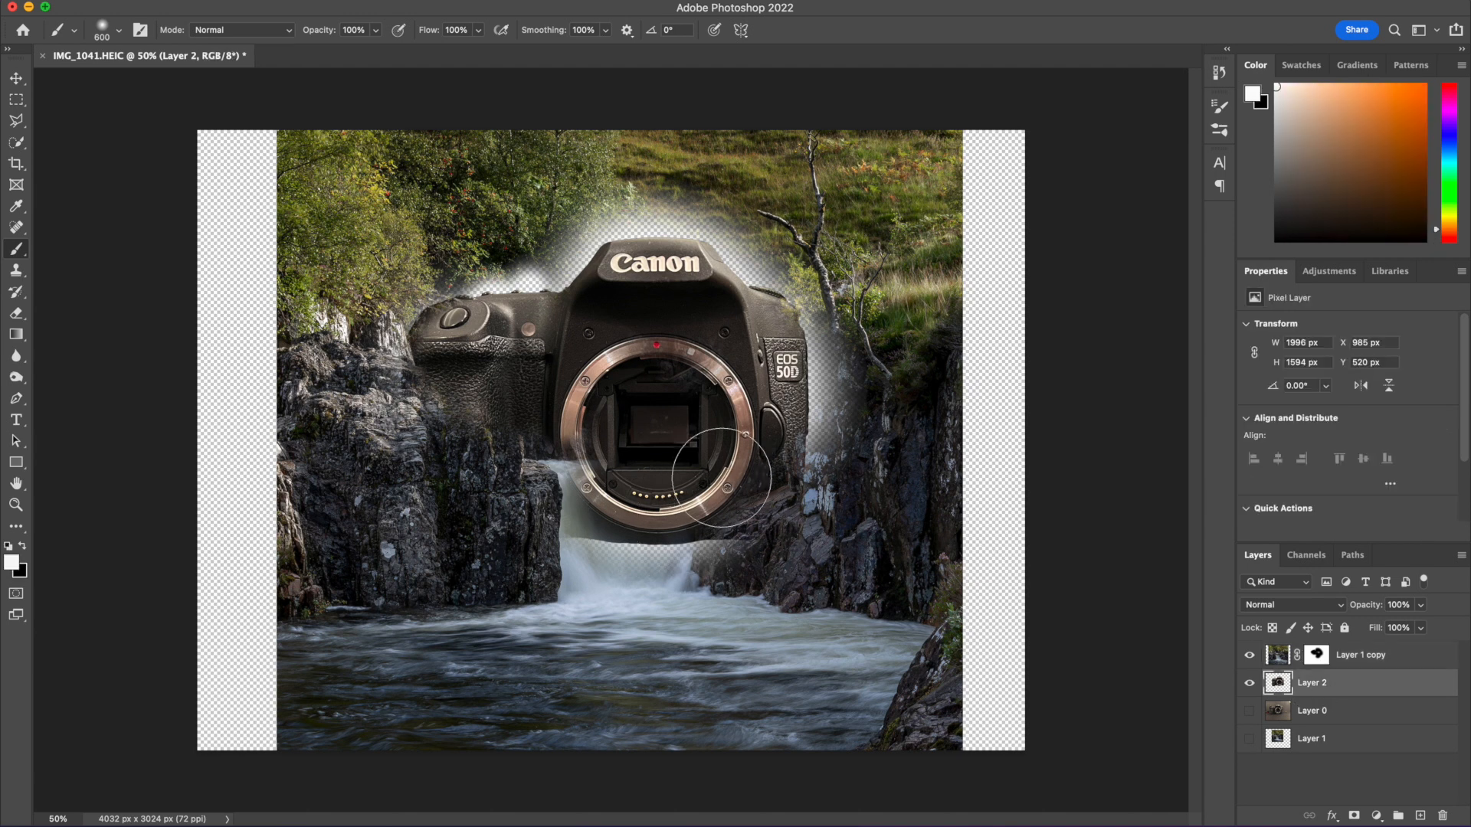
pyautogui.click(16, 78)
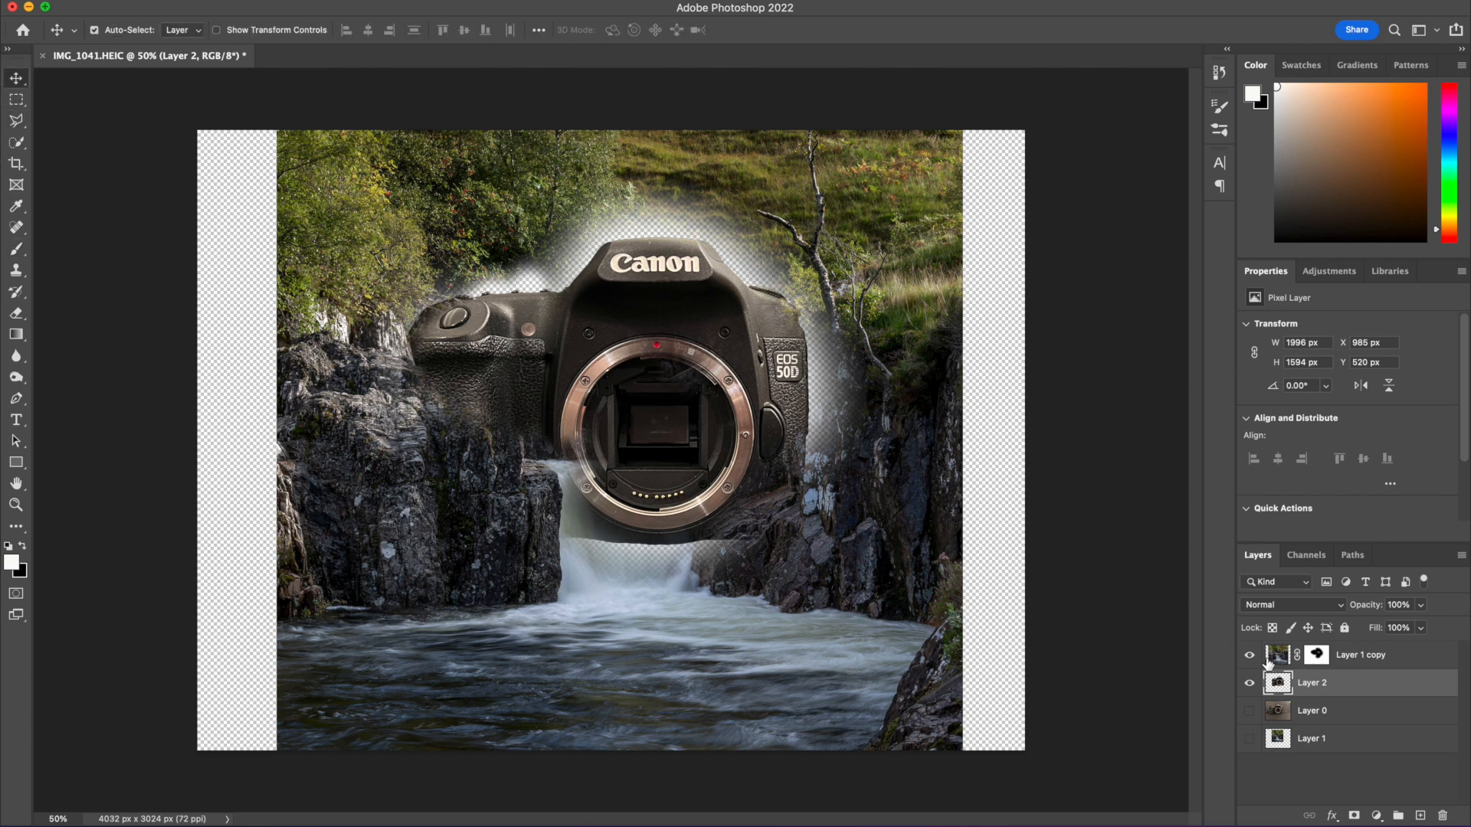
pyautogui.moveTo(773, 446); pyautogui.dragTo(723, 450)
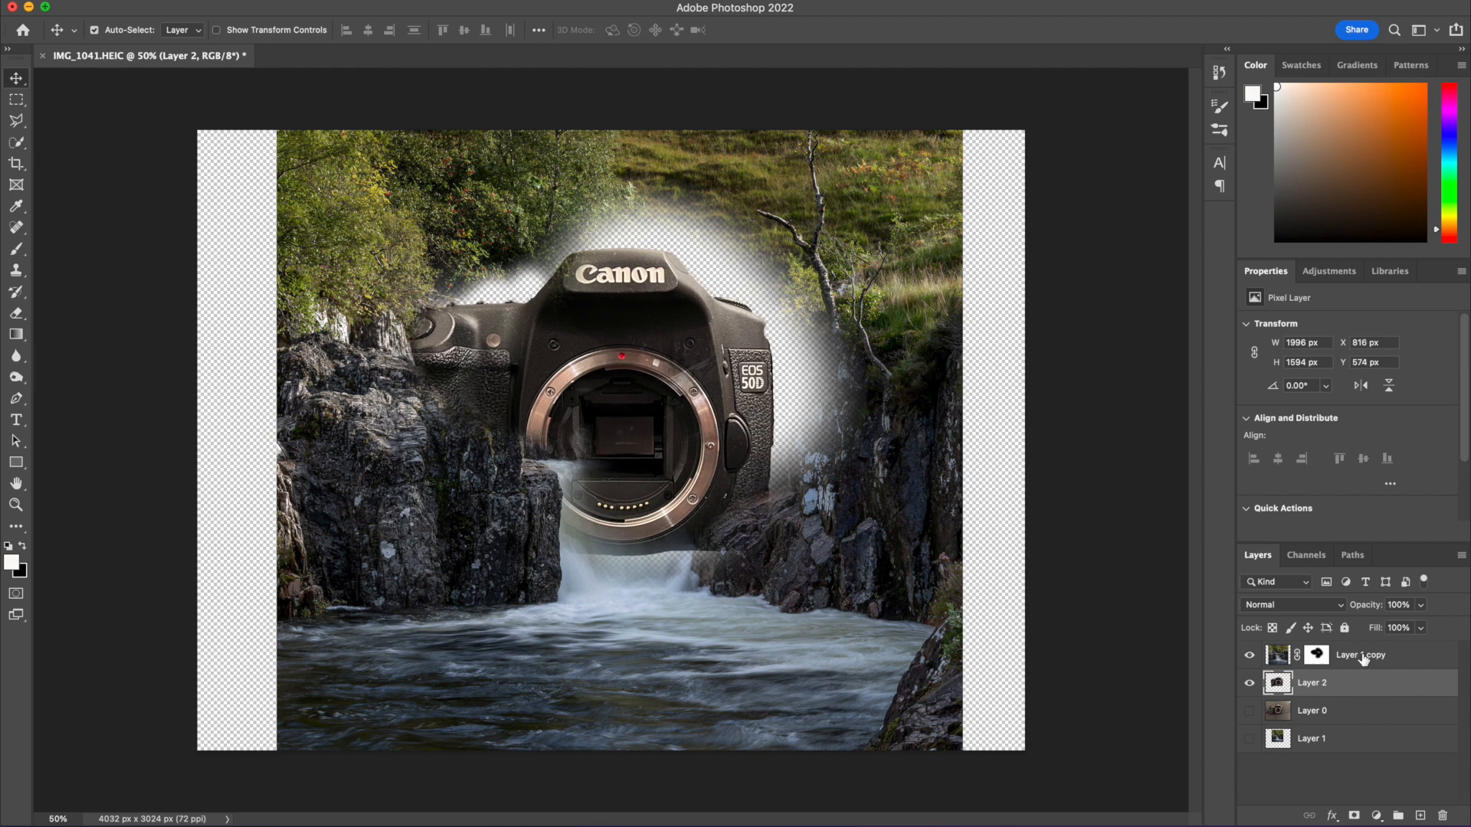
# Step: Paint black on the mask of Layer 1 copy around the camera's grip, lens mount and lower edge to reveal the remaining body
pyautogui.click(1363, 657)
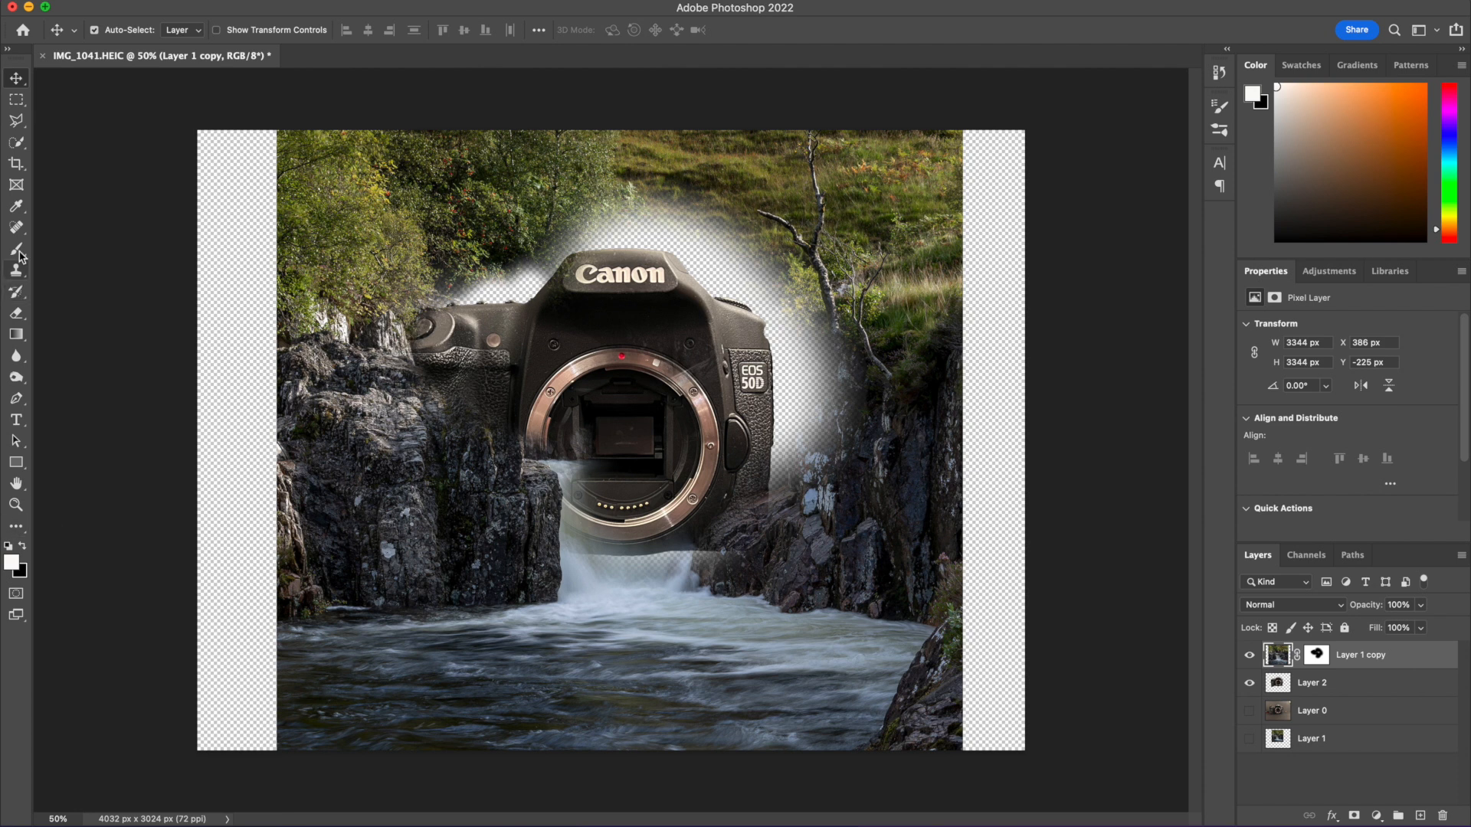
pyautogui.click(16, 249)
pyautogui.click(519, 257)
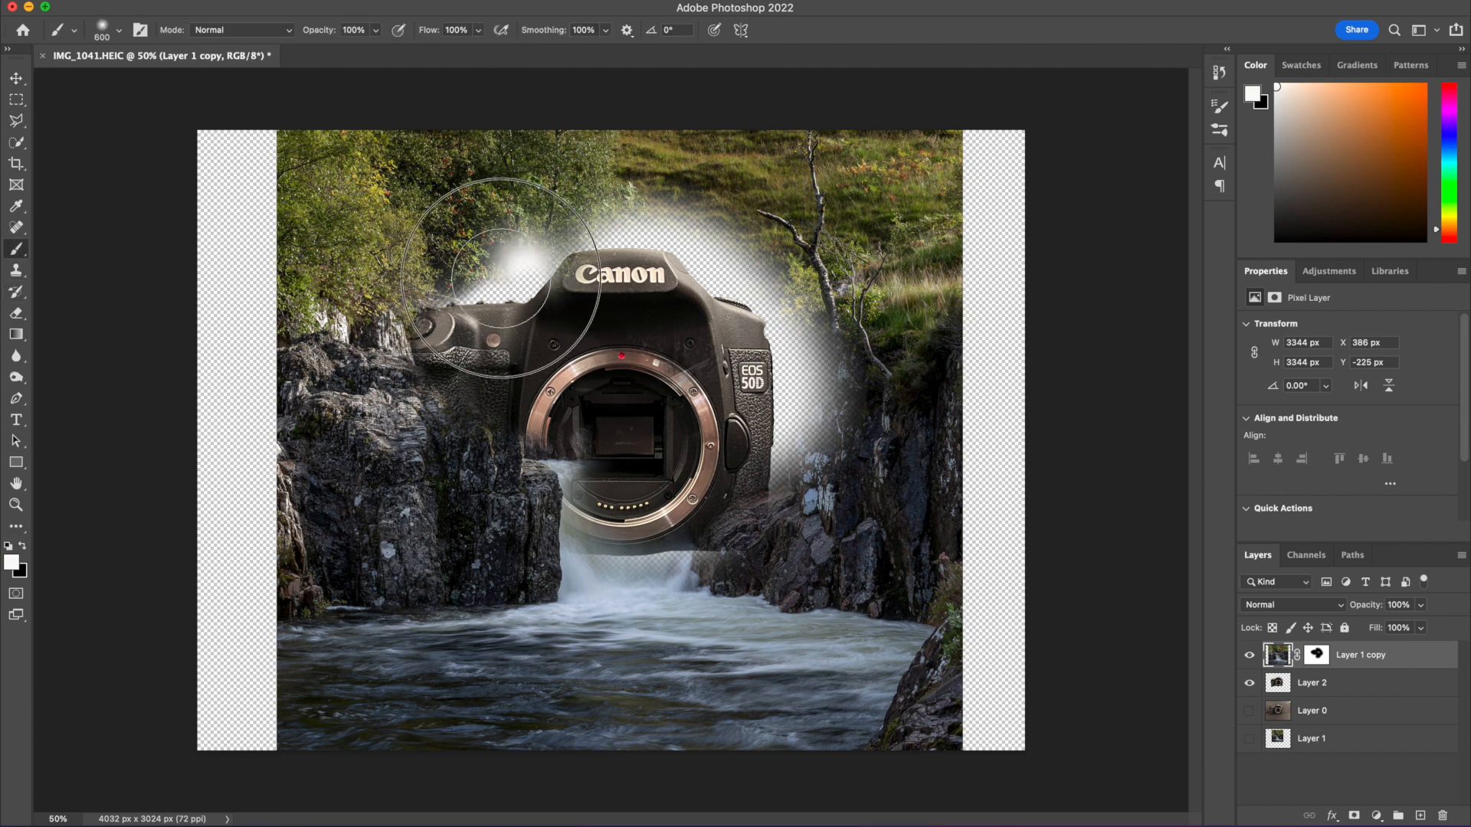
pyautogui.press('super+z')
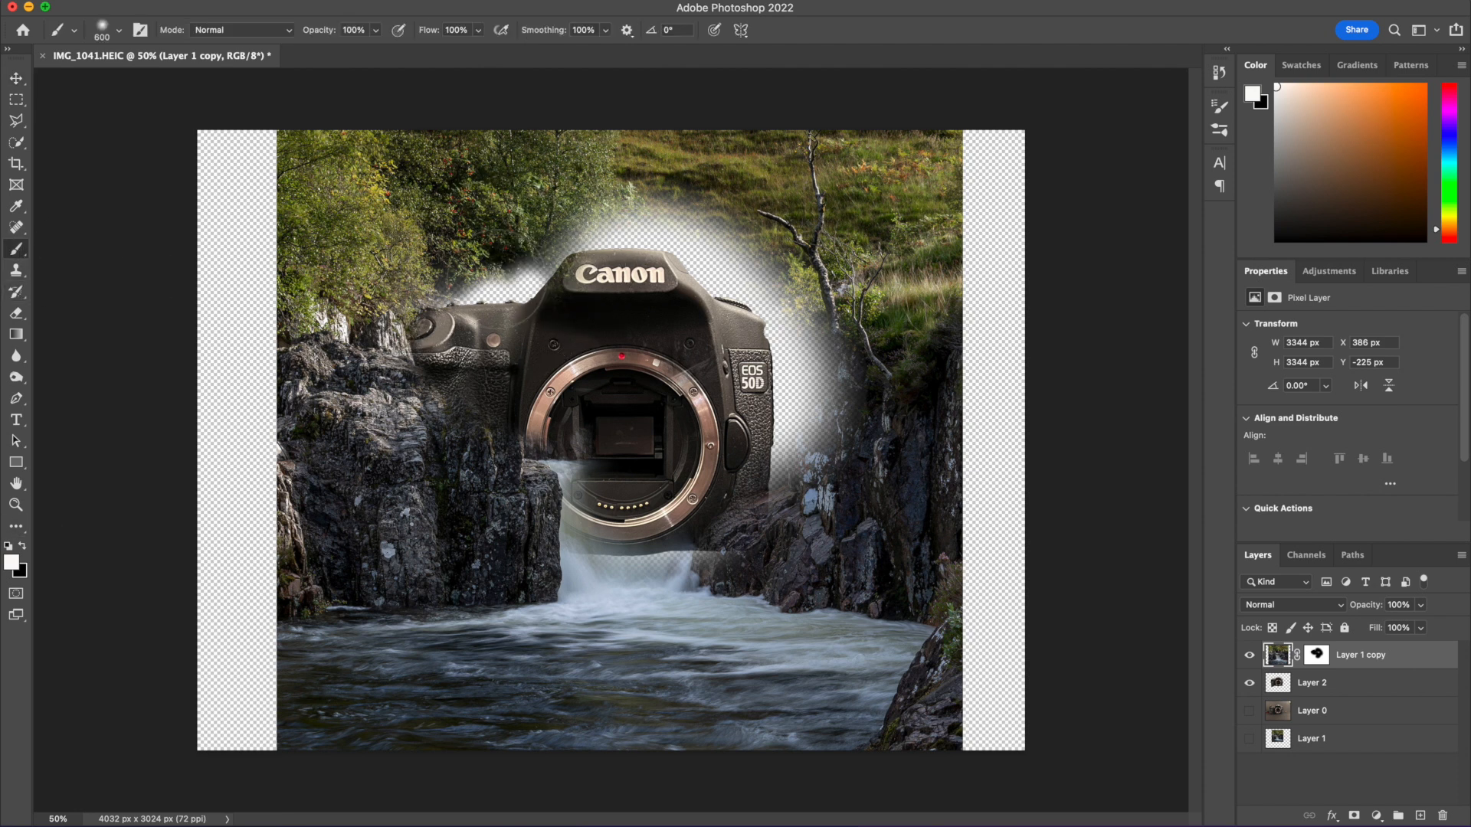
pyautogui.click(1319, 657)
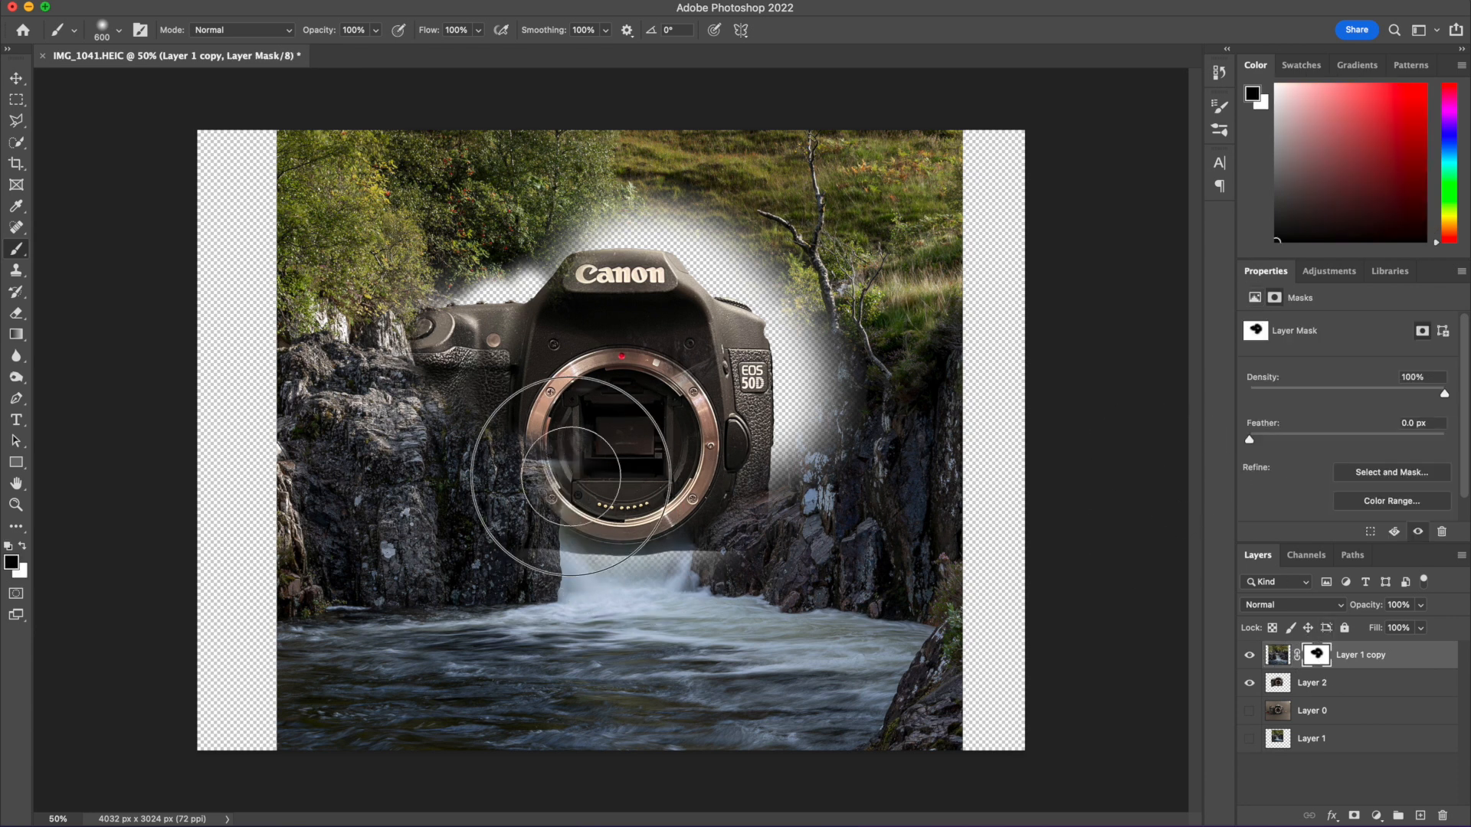
pyautogui.moveTo(698, 521)
pyautogui.mouseDown()
pyautogui.moveTo(758, 475)
pyautogui.moveTo(773, 360)
pyautogui.moveTo(660, 479)
pyautogui.moveTo(544, 465)
pyautogui.moveTo(495, 330)
pyautogui.moveTo(462, 300)
pyautogui.moveTo(424, 311)
pyautogui.moveTo(436, 353)
pyautogui.moveTo(467, 366)
pyautogui.moveTo(487, 320)
pyautogui.moveTo(631, 305)
pyautogui.moveTo(715, 375)
pyautogui.moveTo(538, 390)
pyautogui.moveTo(466, 380)
pyautogui.moveTo(548, 502)
pyautogui.mouseUp()
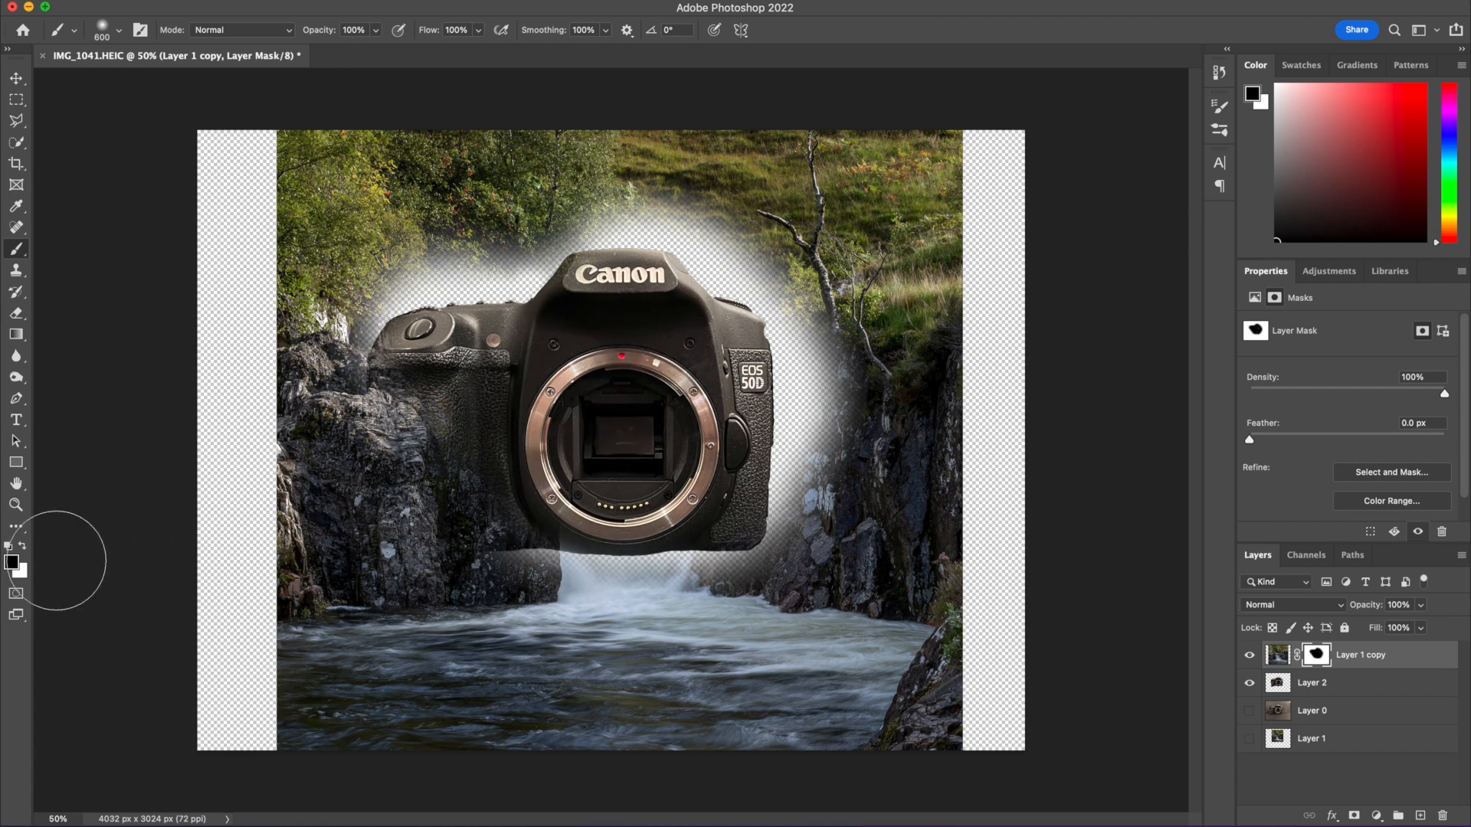
# Step: Paint white on the mask of Layer 1 copy with a 200 px soft brush to blend the camera's outer edges into the landscape
pyautogui.click(23, 549)
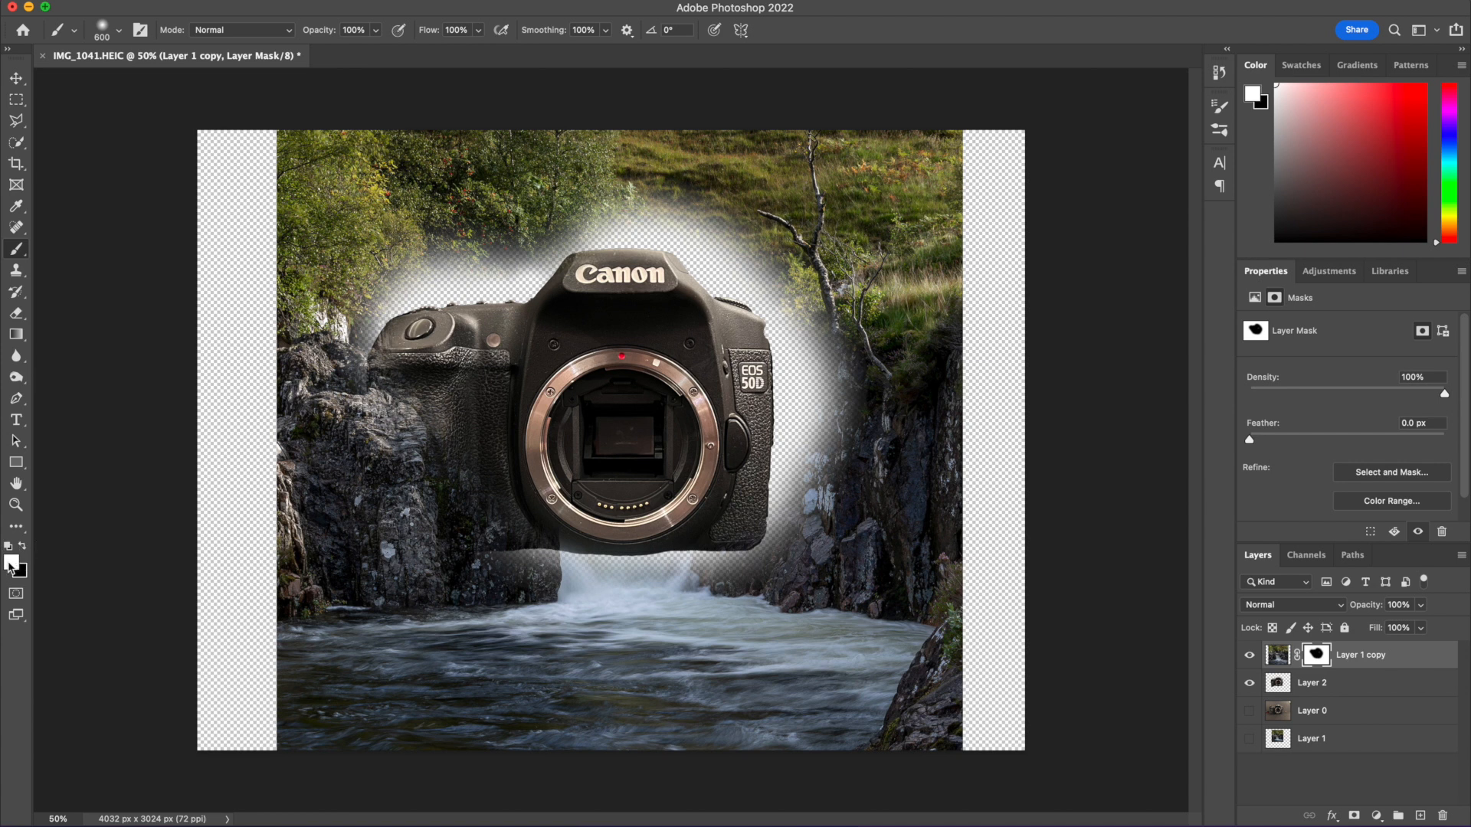
pyautogui.moveTo(493, 558)
pyautogui.mouseDown()
pyautogui.moveTo(608, 590)
pyautogui.moveTo(589, 609)
pyautogui.moveTo(613, 555)
pyautogui.moveTo(590, 605)
pyautogui.moveTo(649, 584)
pyautogui.moveTo(605, 571)
pyautogui.moveTo(742, 568)
pyautogui.moveTo(729, 535)
pyautogui.moveTo(755, 549)
pyautogui.moveTo(797, 437)
pyautogui.moveTo(770, 505)
pyautogui.moveTo(781, 387)
pyautogui.moveTo(784, 464)
pyautogui.mouseUp()
pyautogui.moveTo(801, 501); pyautogui.dragTo(822, 433)
pyautogui.moveTo(844, 377)
pyautogui.mouseDown()
pyautogui.moveTo(838, 404)
pyautogui.moveTo(788, 344)
pyautogui.moveTo(787, 393)
pyautogui.moveTo(772, 383)
pyautogui.moveTo(766, 354)
pyautogui.moveTo(838, 355)
pyautogui.moveTo(812, 406)
pyautogui.moveTo(797, 338)
pyautogui.moveTo(761, 291)
pyautogui.moveTo(711, 283)
pyautogui.moveTo(853, 342)
pyautogui.moveTo(854, 384)
pyautogui.moveTo(746, 276)
pyautogui.mouseUp()
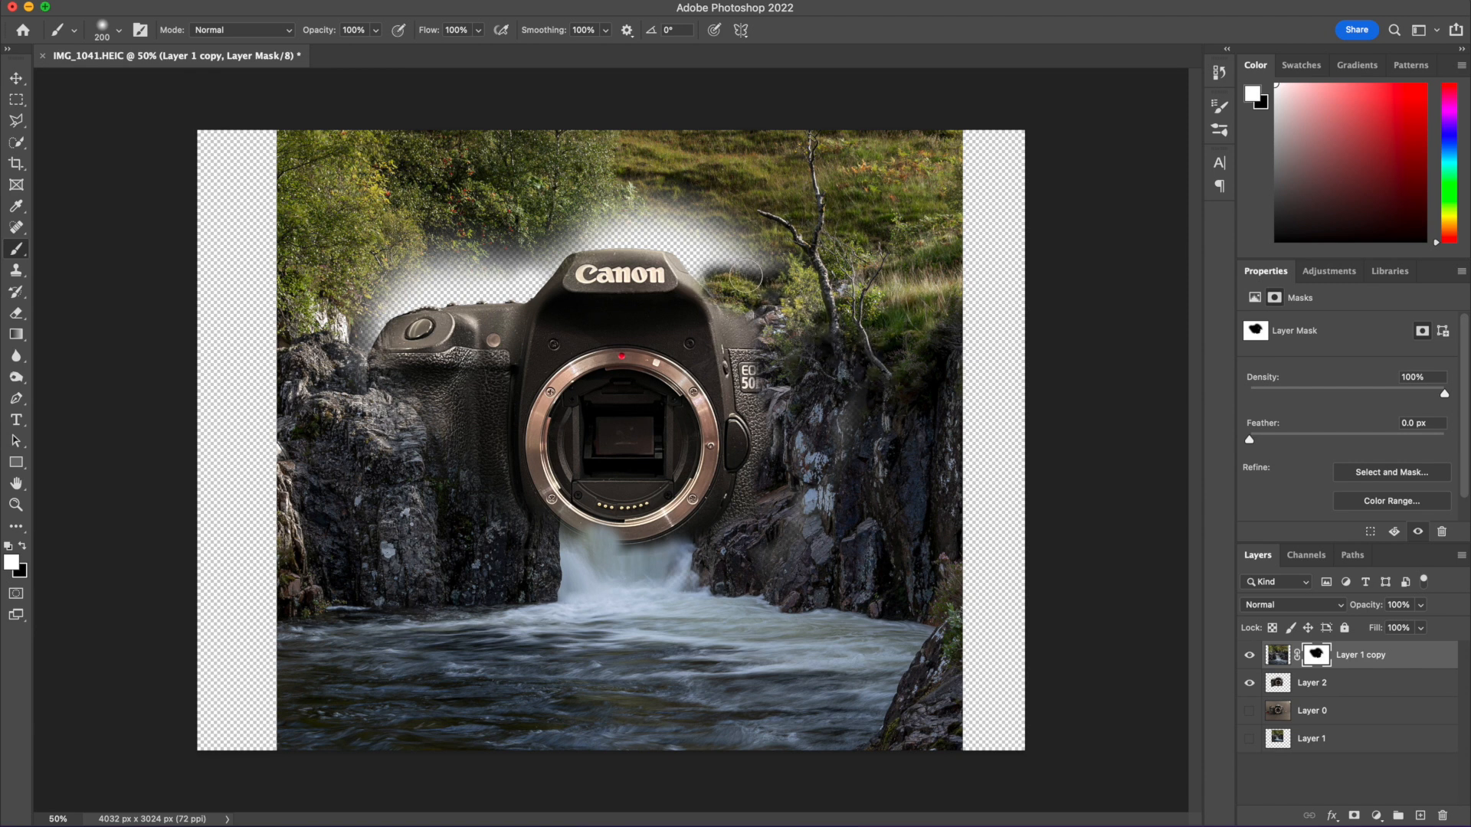
pyautogui.moveTo(401, 369)
pyautogui.mouseDown()
pyautogui.moveTo(366, 370)
pyautogui.moveTo(390, 305)
pyautogui.moveTo(498, 287)
pyautogui.moveTo(460, 295)
pyautogui.moveTo(418, 278)
pyautogui.moveTo(341, 302)
pyautogui.moveTo(460, 261)
pyautogui.moveTo(512, 266)
pyautogui.moveTo(487, 295)
pyautogui.moveTo(509, 295)
pyautogui.moveTo(568, 237)
pyautogui.moveTo(513, 299)
pyautogui.moveTo(490, 253)
pyautogui.moveTo(435, 260)
pyautogui.moveTo(434, 232)
pyautogui.mouseUp()
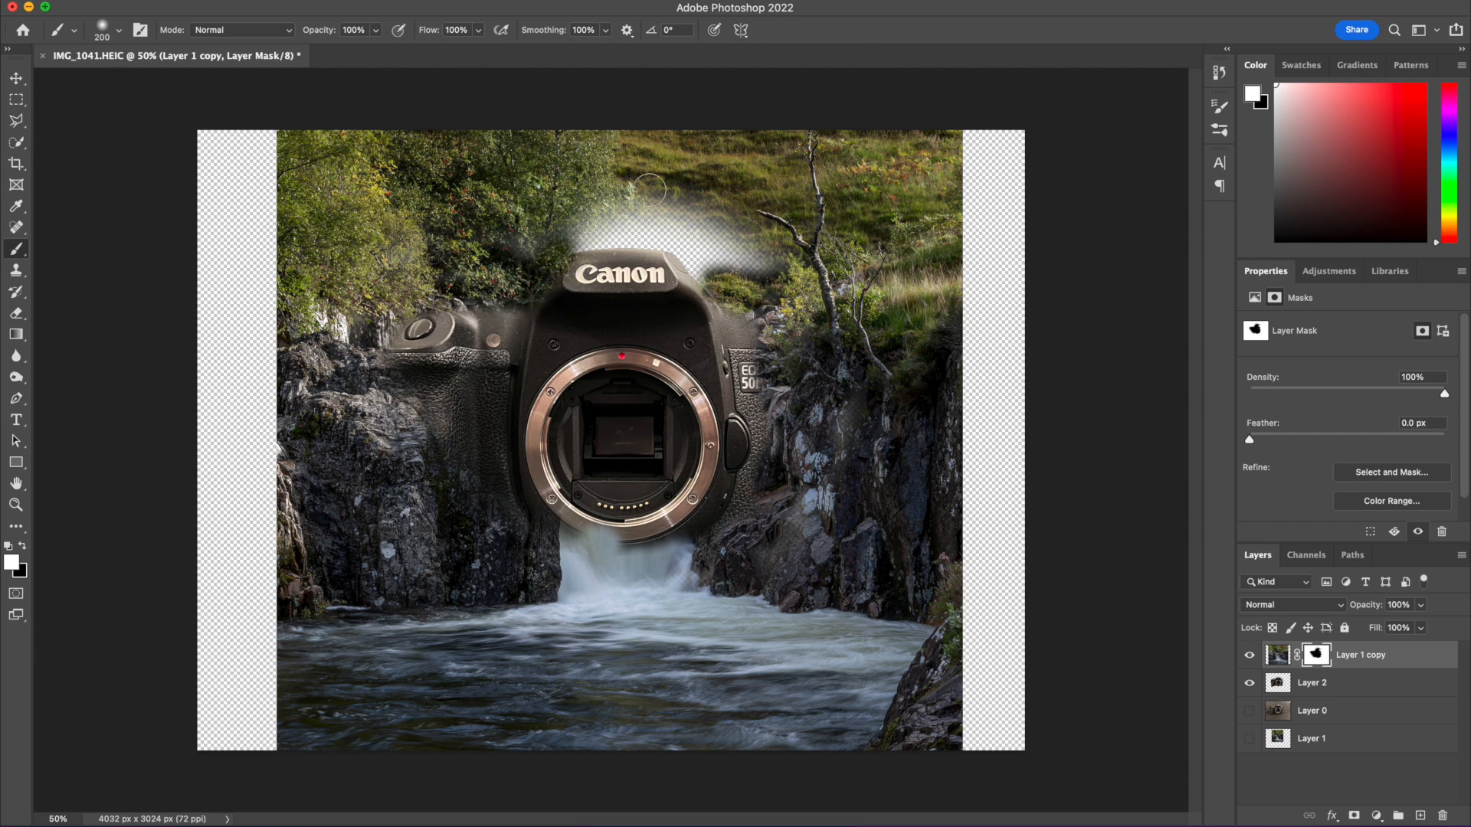
pyautogui.moveTo(575, 249)
pyautogui.mouseDown()
pyautogui.moveTo(672, 241)
pyautogui.moveTo(716, 283)
pyautogui.moveTo(639, 223)
pyautogui.moveTo(546, 228)
pyautogui.moveTo(696, 197)
pyautogui.moveTo(797, 245)
pyautogui.moveTo(673, 225)
pyautogui.moveTo(738, 262)
pyautogui.moveTo(635, 196)
pyautogui.moveTo(699, 224)
pyautogui.mouseUp()
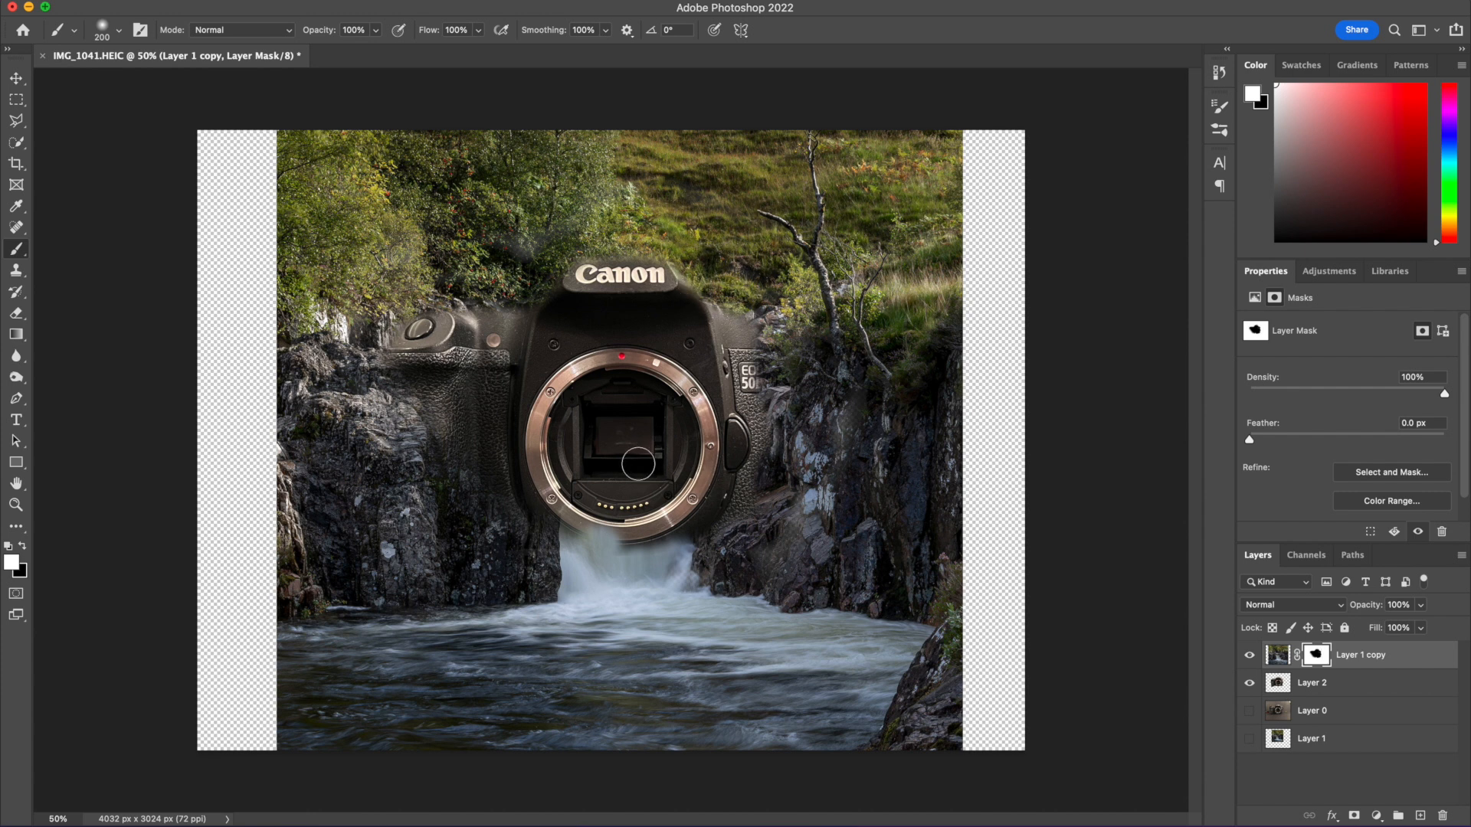
# Step: Paint white on the mask across the lower lens mount to make the waterfall pour out of the camera's opening
pyautogui.moveTo(582, 475)
pyautogui.mouseDown()
pyautogui.moveTo(597, 486)
pyautogui.moveTo(586, 536)
pyautogui.mouseUp()
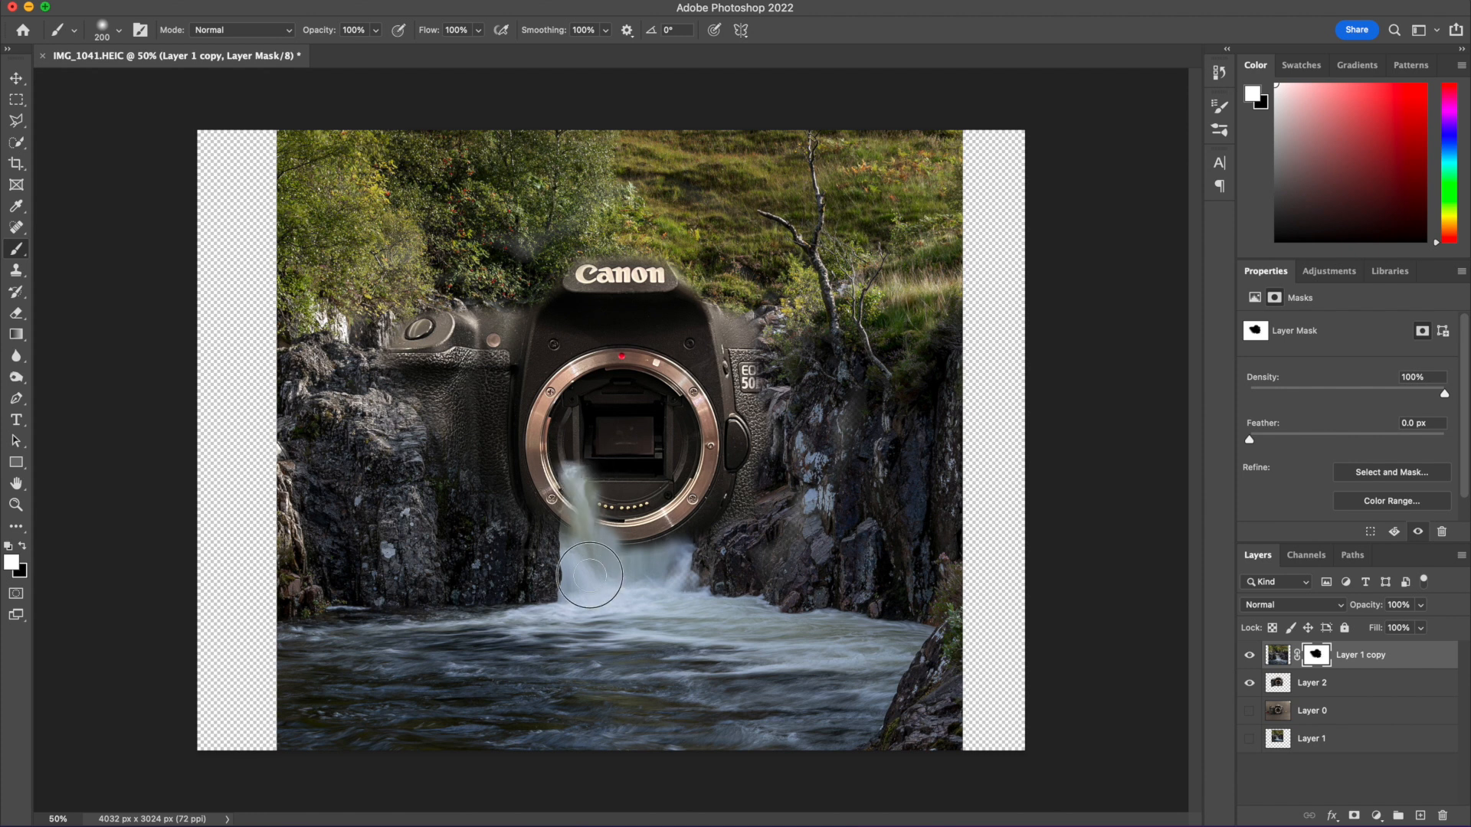
pyautogui.moveTo(591, 469); pyautogui.dragTo(608, 611)
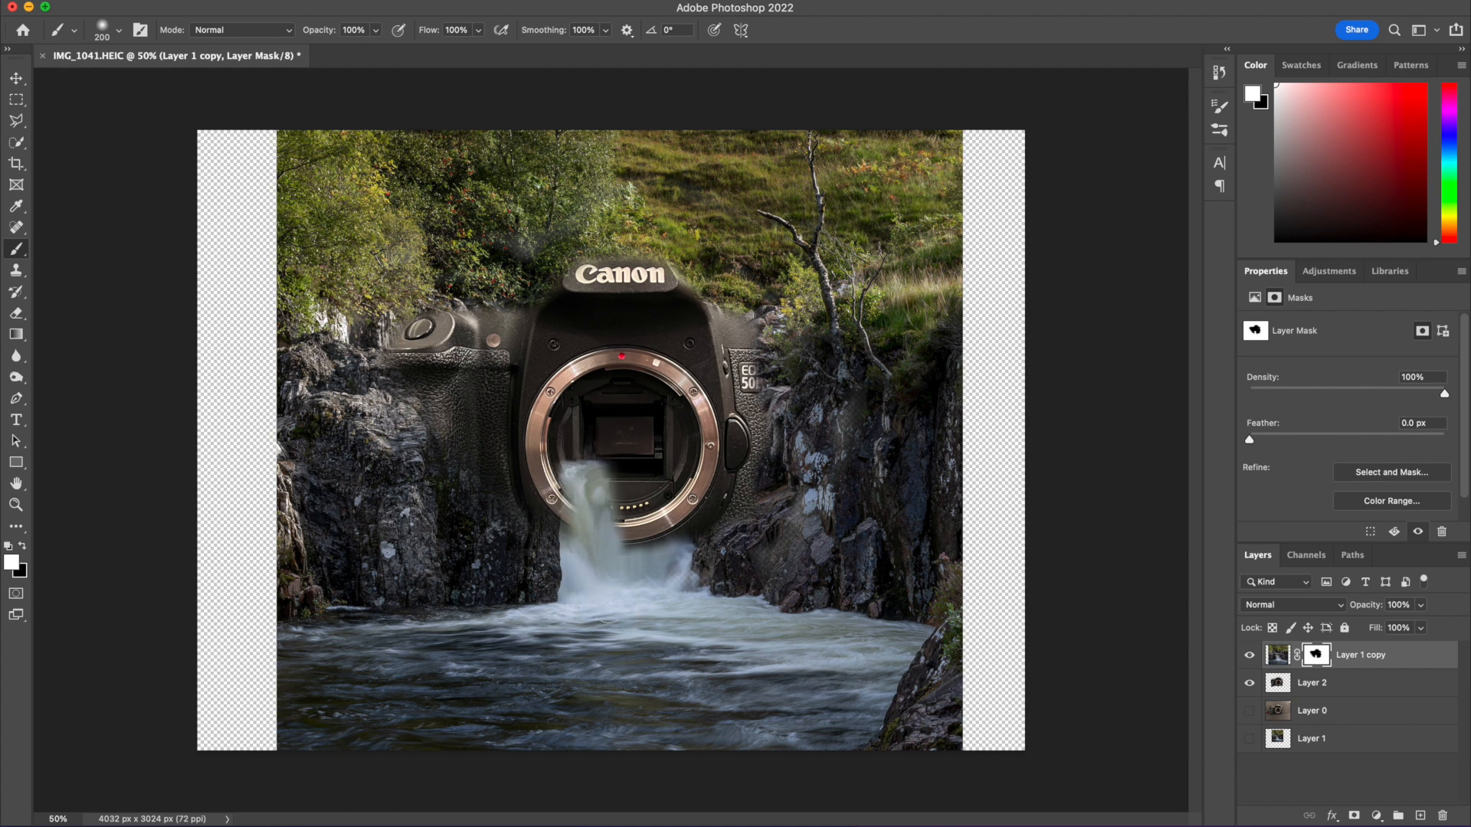
pyautogui.moveTo(609, 480)
pyautogui.mouseDown()
pyautogui.moveTo(626, 600)
pyautogui.moveTo(632, 467)
pyautogui.moveTo(641, 605)
pyautogui.mouseUp()
pyautogui.moveTo(654, 490)
pyautogui.mouseDown()
pyautogui.moveTo(672, 620)
pyautogui.moveTo(656, 492)
pyautogui.moveTo(673, 594)
pyautogui.mouseUp()
pyautogui.moveTo(563, 465)
pyautogui.mouseDown()
pyautogui.moveTo(558, 509)
pyautogui.moveTo(598, 609)
pyautogui.mouseUp()
pyautogui.moveTo(559, 483); pyautogui.dragTo(580, 635)
pyautogui.moveTo(696, 603)
pyautogui.mouseDown()
pyautogui.moveTo(699, 566)
pyautogui.moveTo(680, 552)
pyautogui.moveTo(703, 537)
pyautogui.moveTo(666, 507)
pyautogui.moveTo(691, 534)
pyautogui.moveTo(646, 572)
pyautogui.moveTo(594, 551)
pyautogui.moveTo(590, 574)
pyautogui.moveTo(521, 615)
pyautogui.mouseUp()
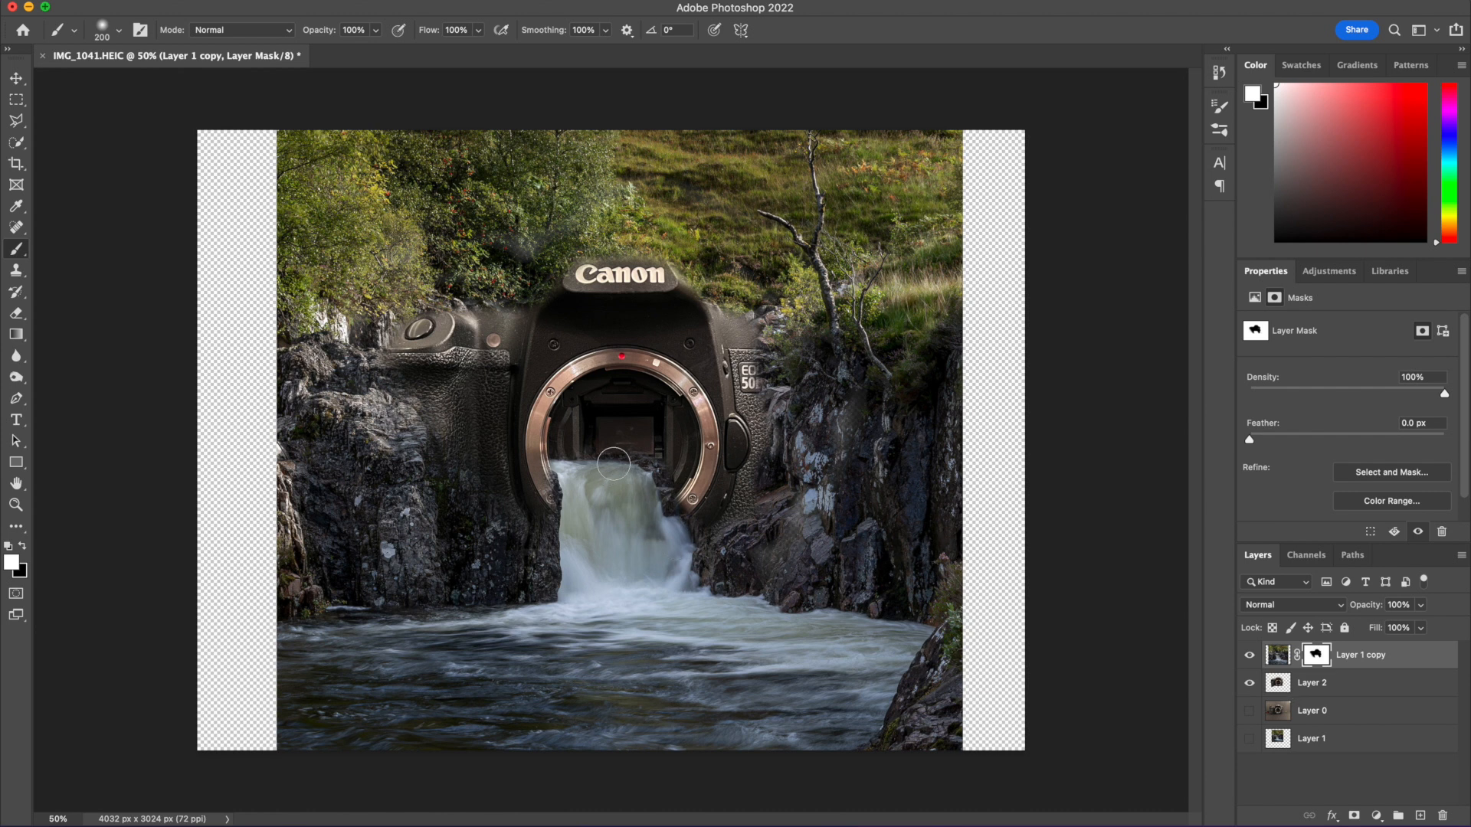
# Step: Refine the mask with black at the water's upper edge and over the EOS 50D badge, restoring the rock beside the badge with white
pyautogui.click(22, 546)
pyautogui.moveTo(667, 466); pyautogui.dragTo(600, 443)
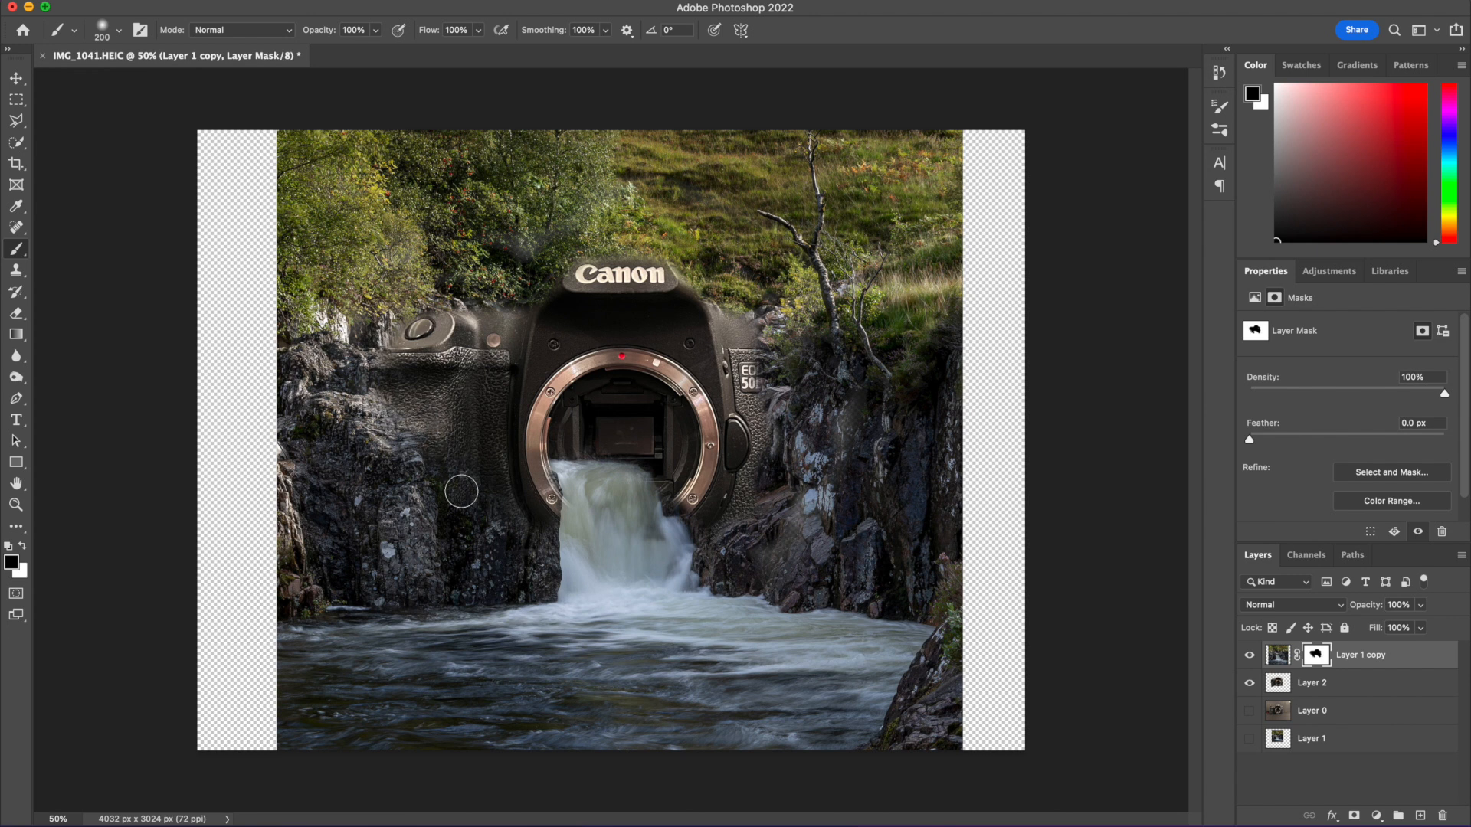
pyautogui.click(766, 358)
pyautogui.click(761, 390)
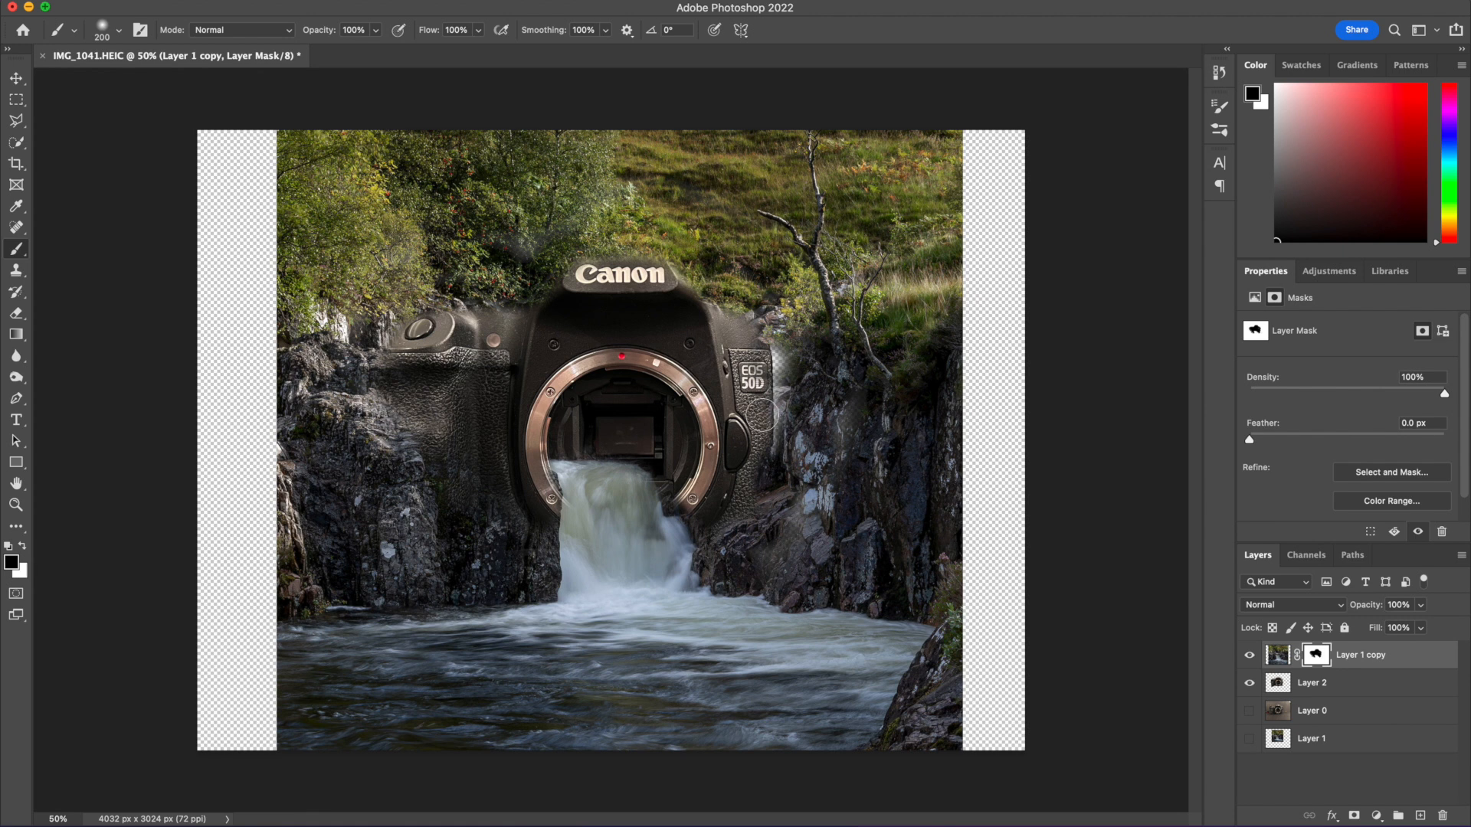
pyautogui.click(21, 547)
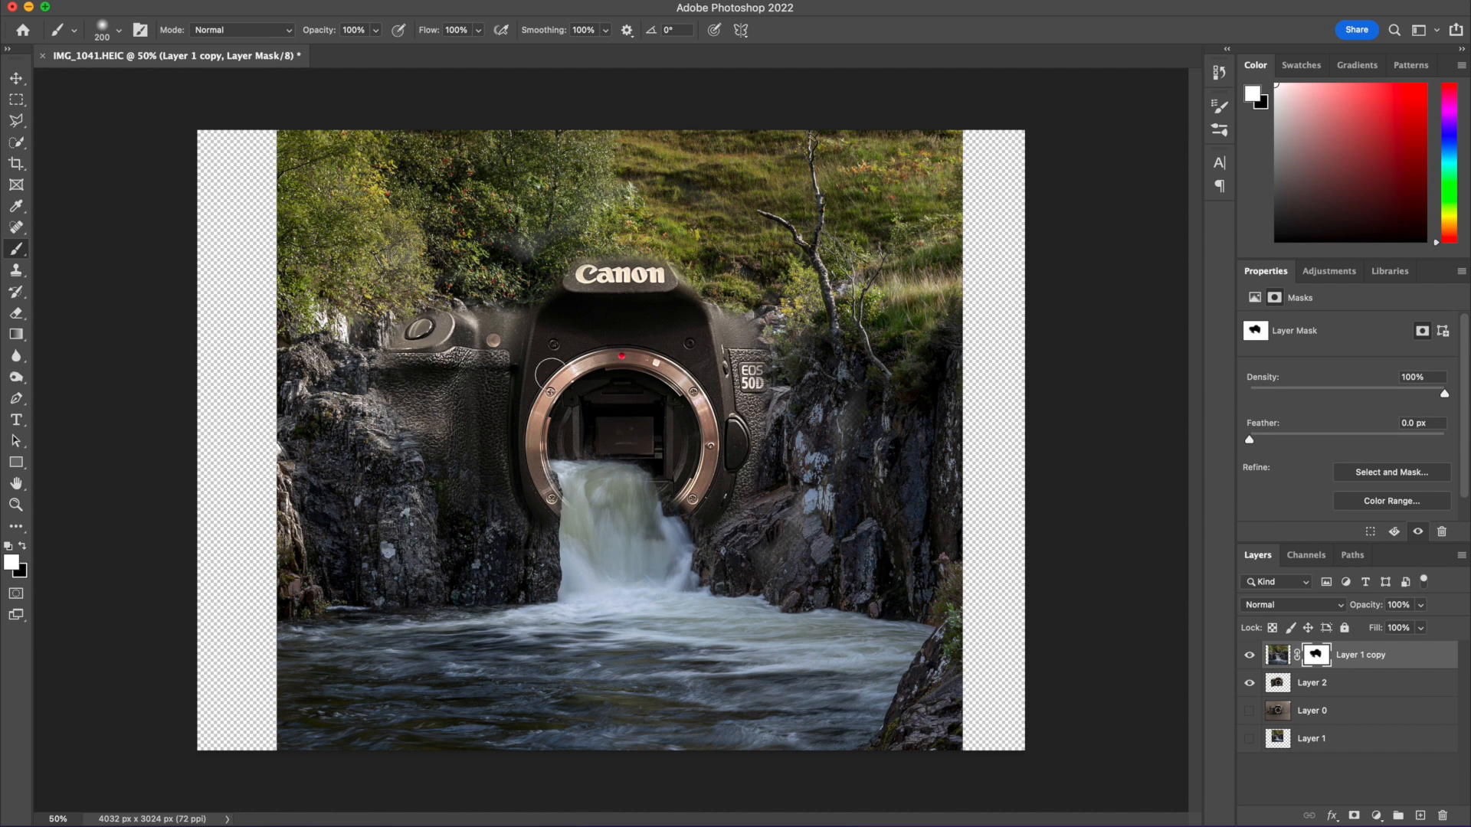
# Step: Flatten the camera and waterfall composite into one layer, discarding the hidden layers
pyautogui.click(16, 78)
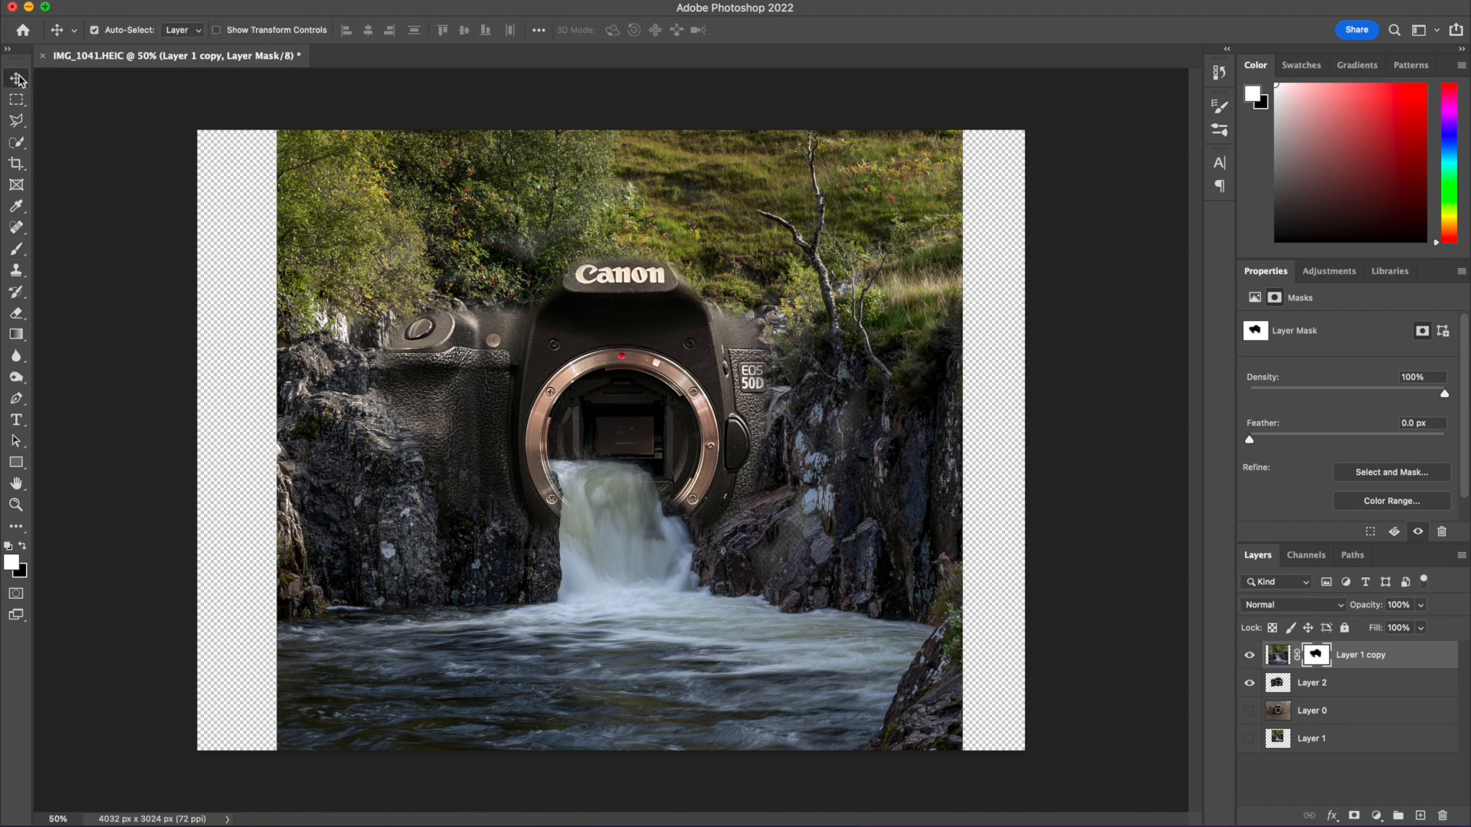
pyautogui.click(1371, 658)
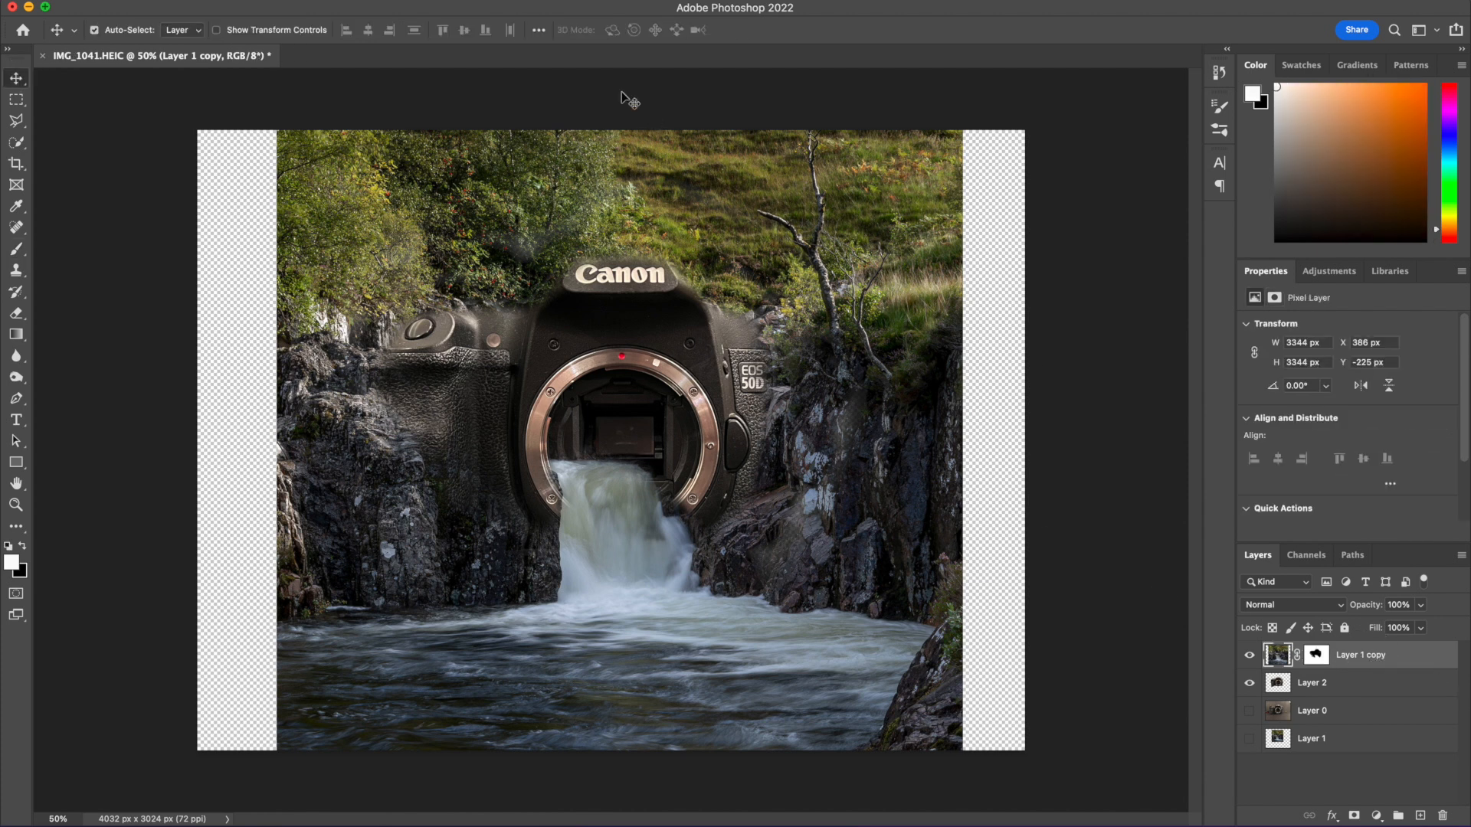
pyautogui.click(238, 2)
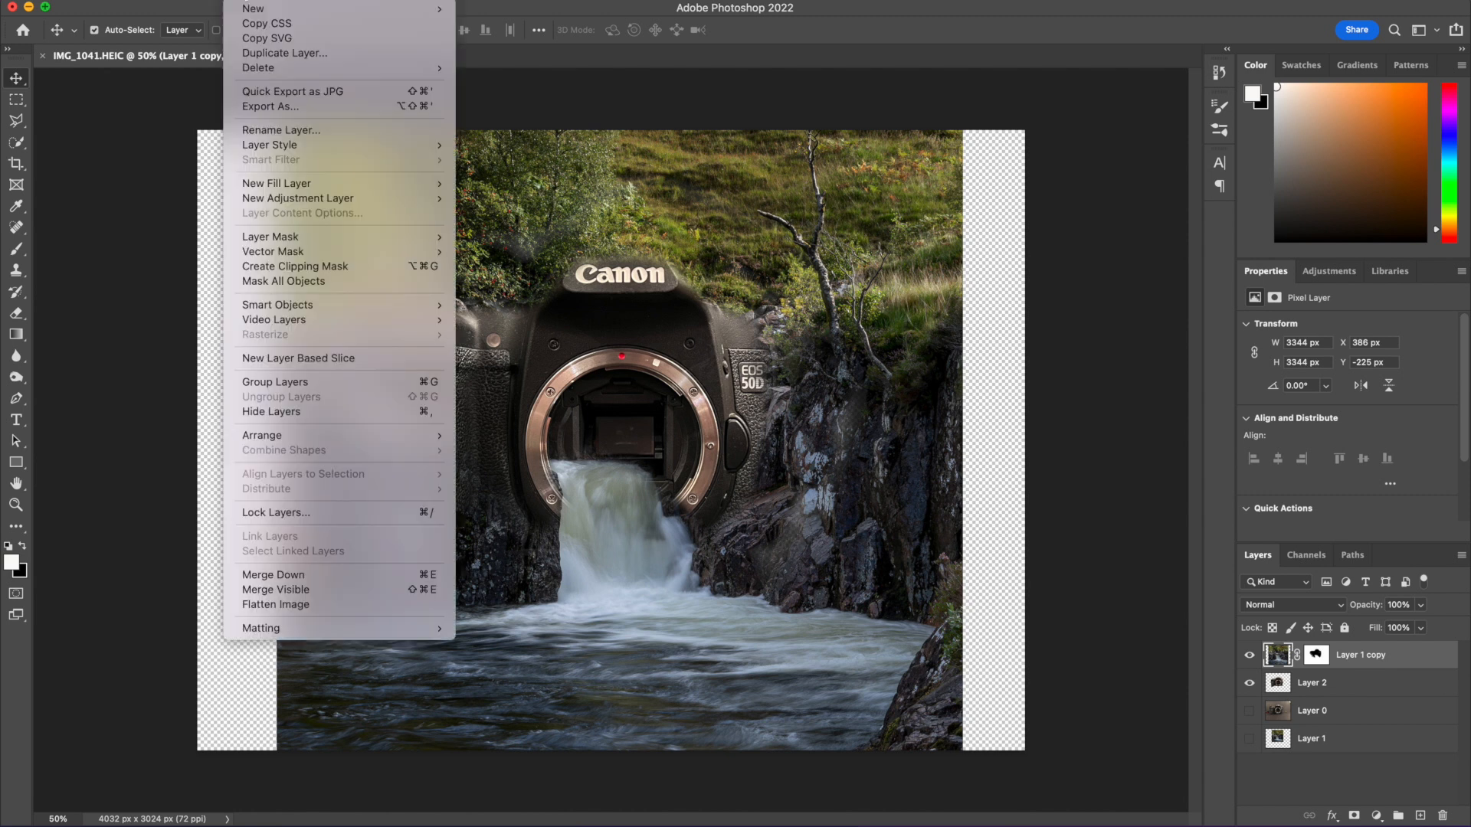
pyautogui.click(277, 604)
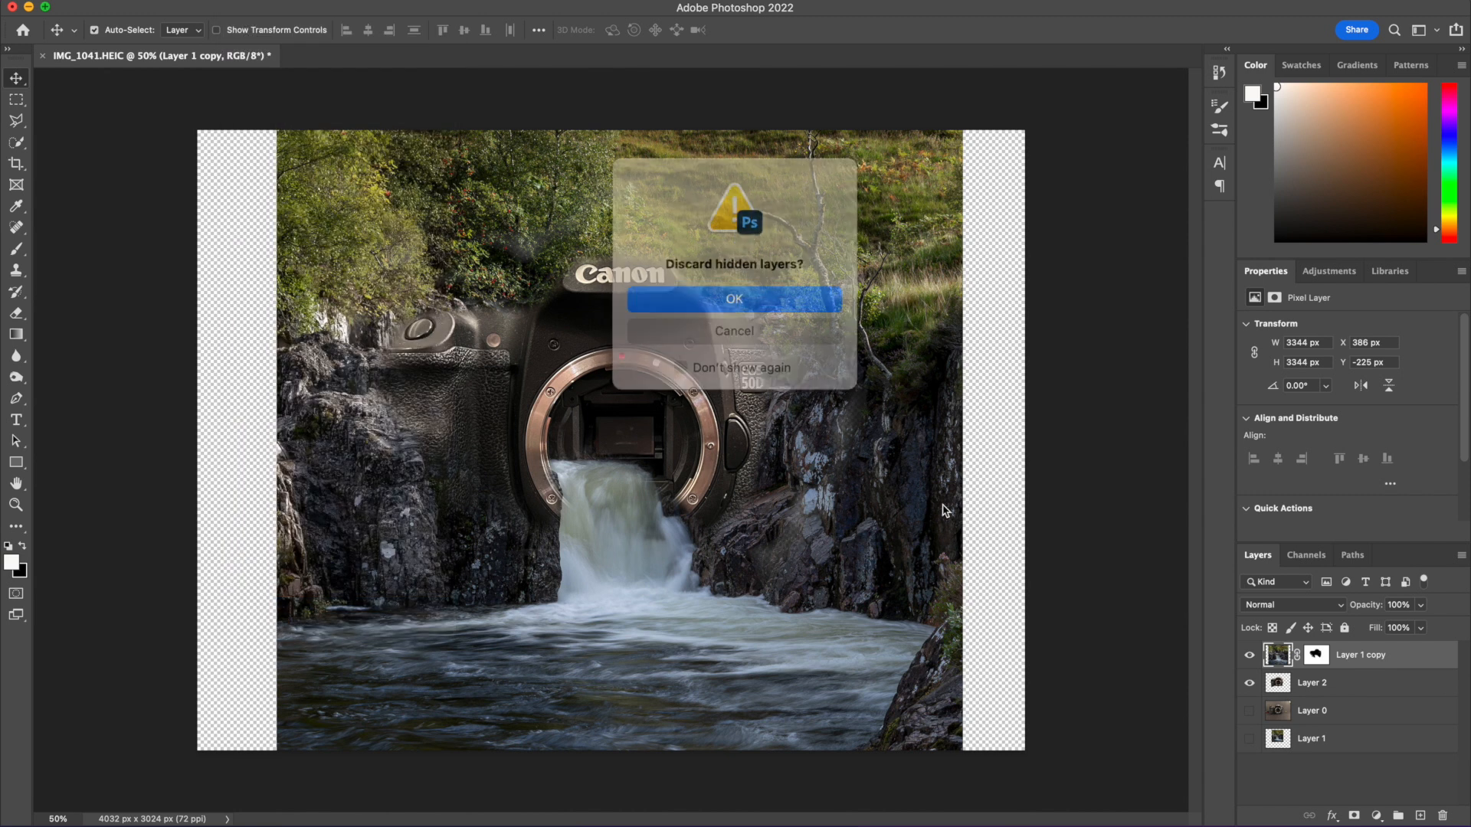
pyautogui.click(776, 301)
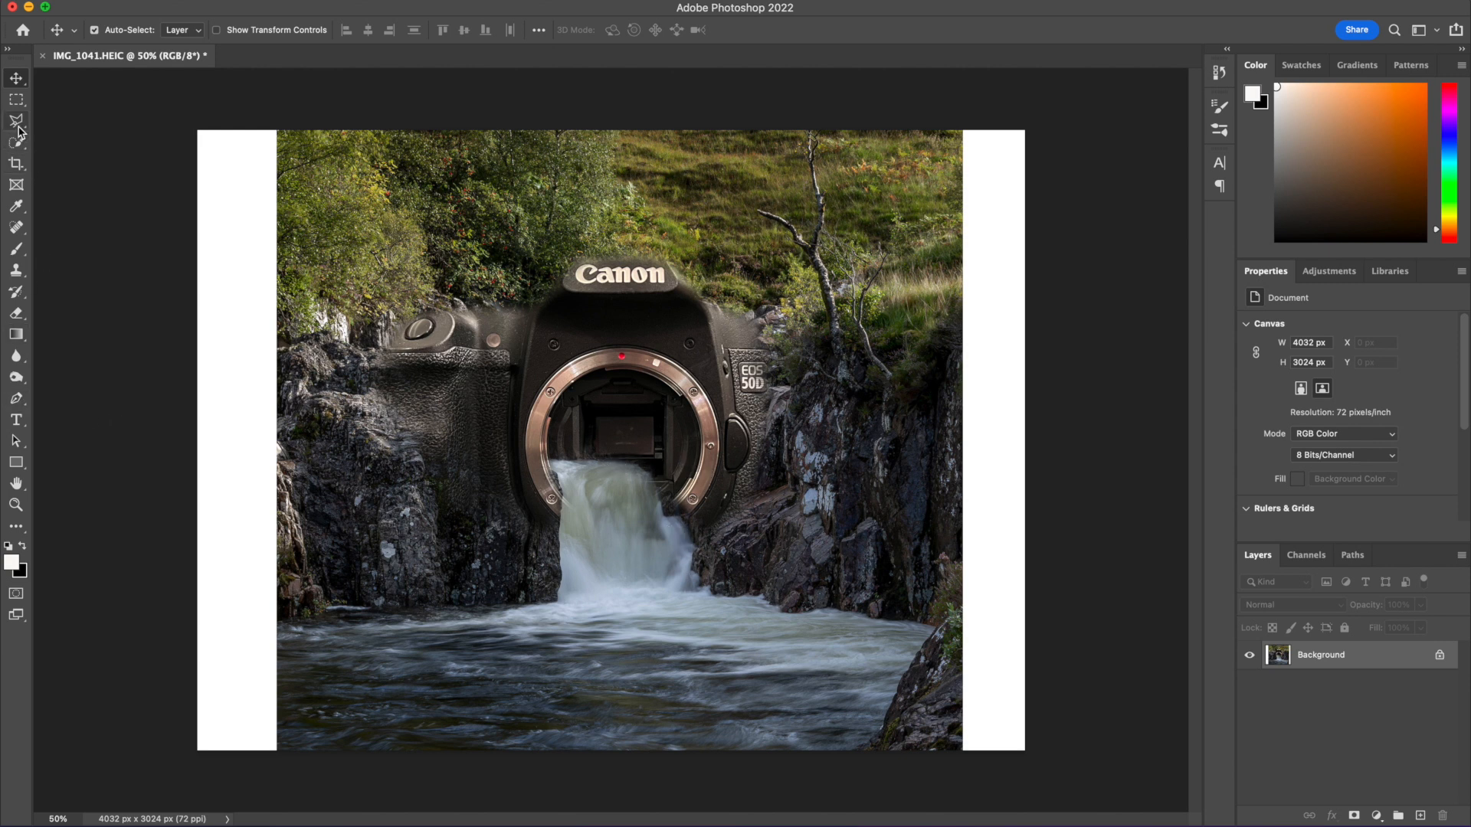
# Step: Select the falling water with the Polygonal Lasso at 20 px feather and copy it to a new layer
pyautogui.click(17, 121)
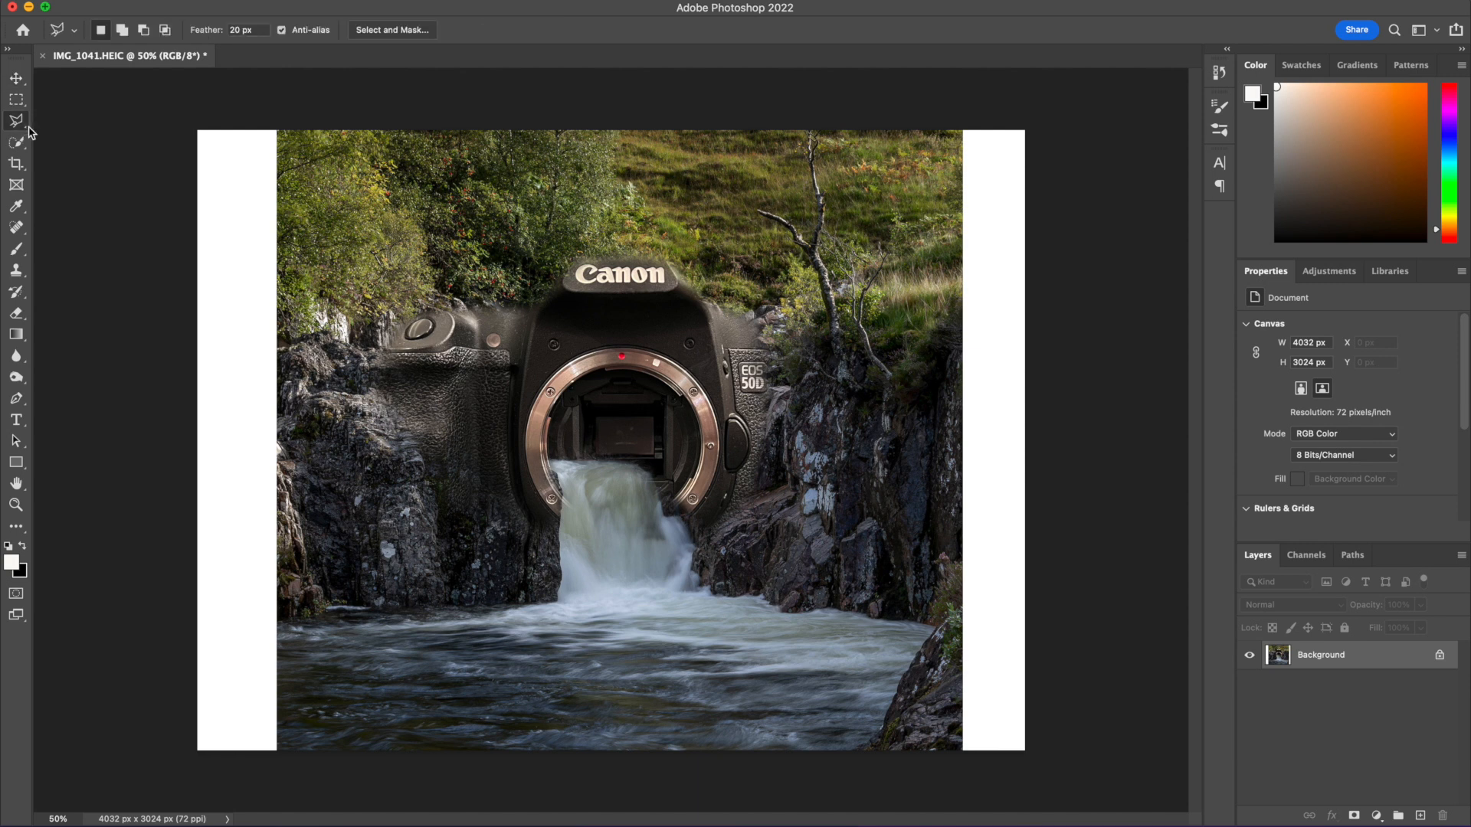
pyautogui.click(28, 132)
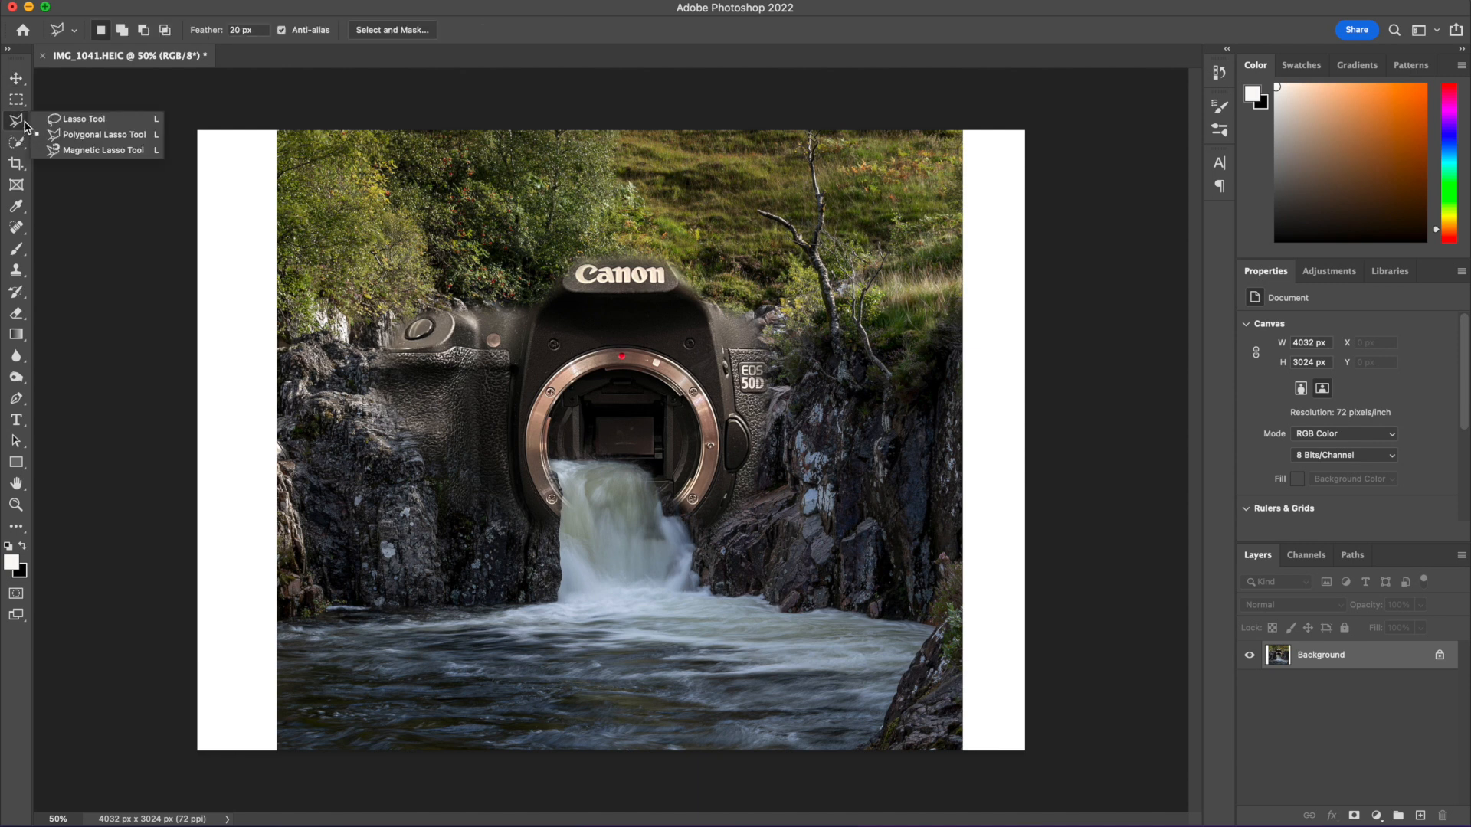
pyautogui.click(25, 122)
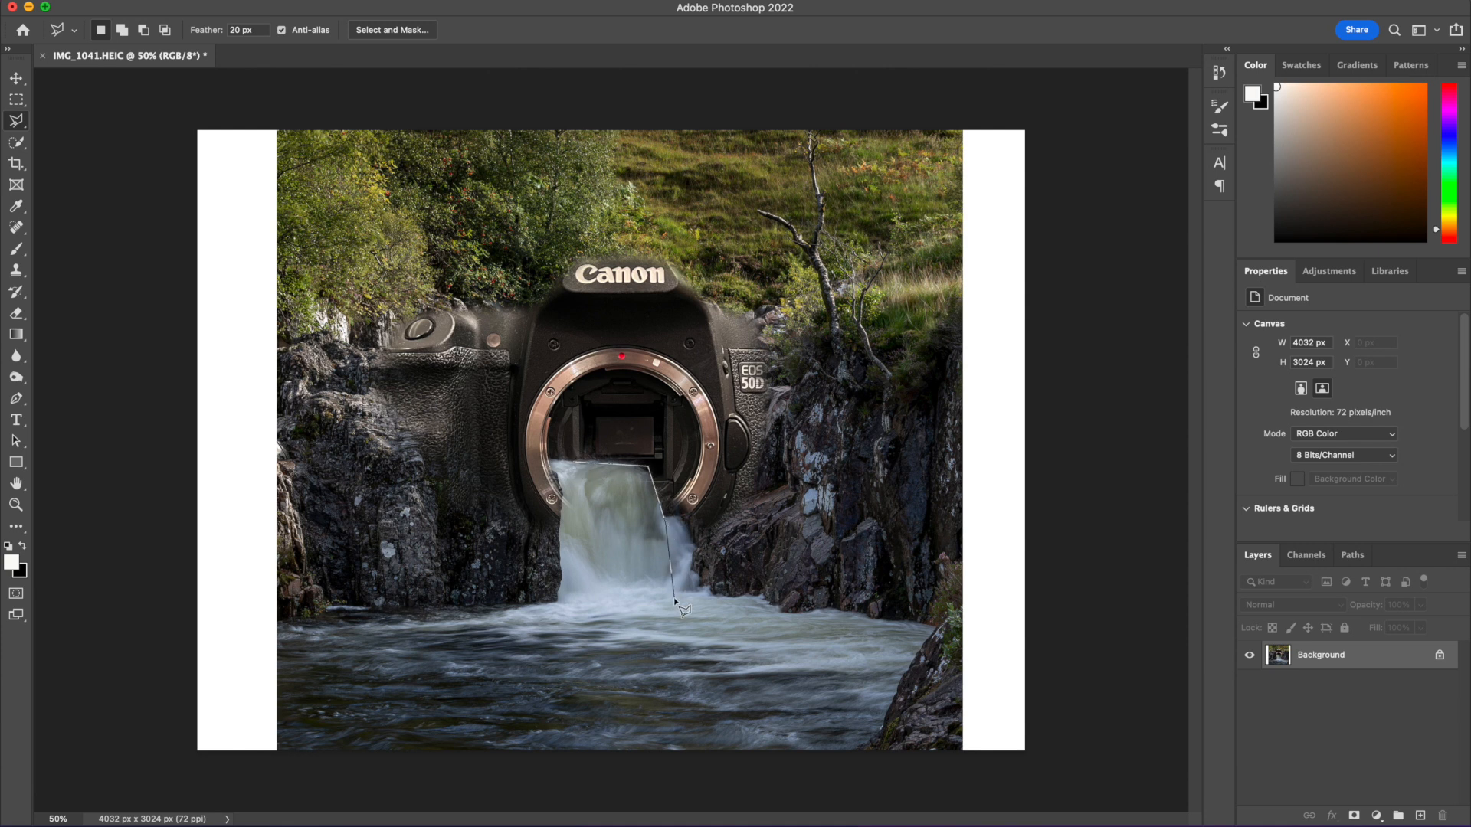
pyautogui.click(600, 599)
pyautogui.click(574, 461)
pyautogui.press('super+j')
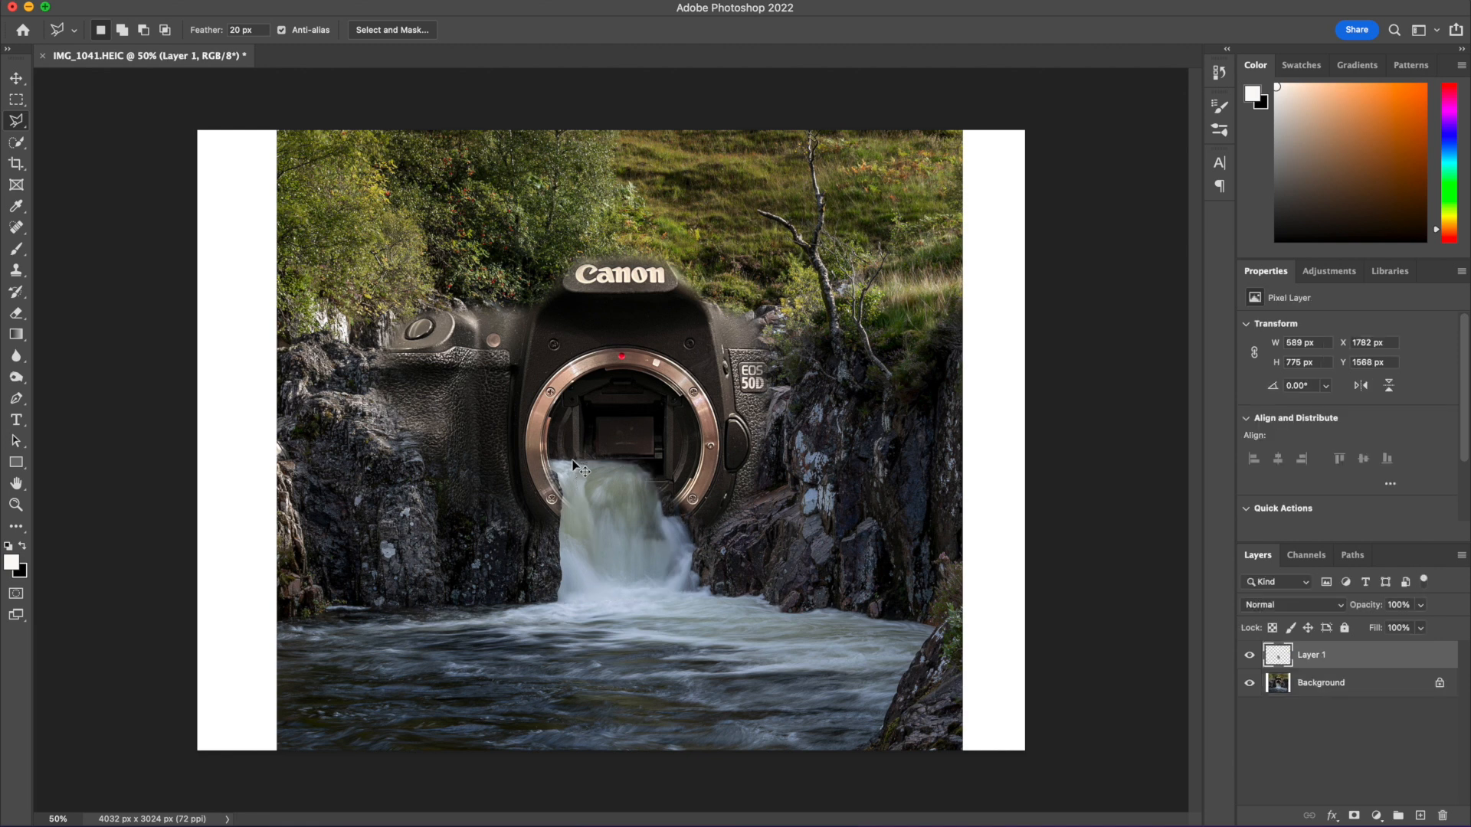
# Step: Paste another copy of the water and move it to X 1955 px, Y 1512 px to widen the waterfall
pyautogui.press('super+v')
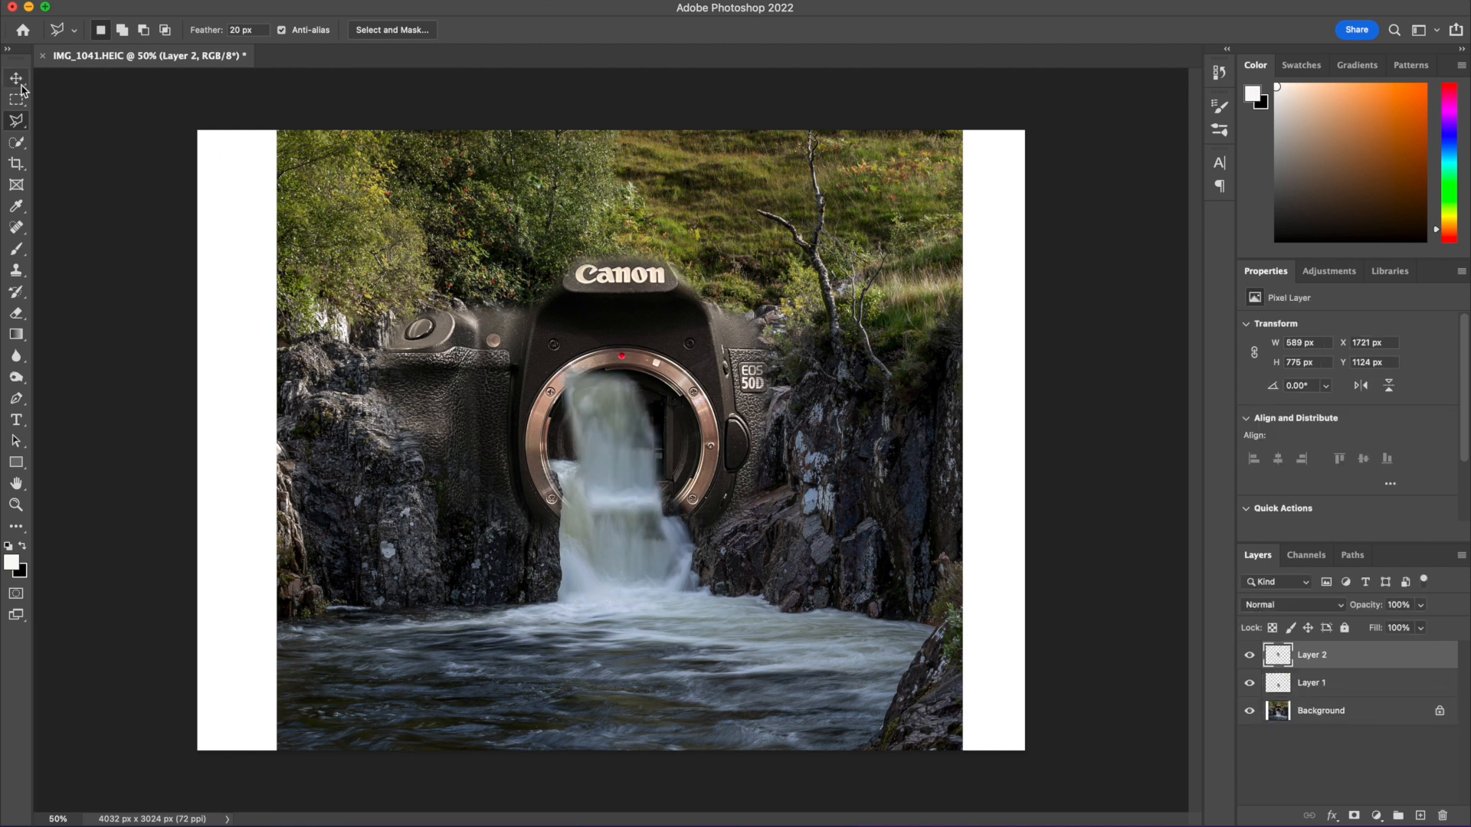
pyautogui.click(17, 80)
pyautogui.moveTo(629, 427); pyautogui.dragTo(657, 507)
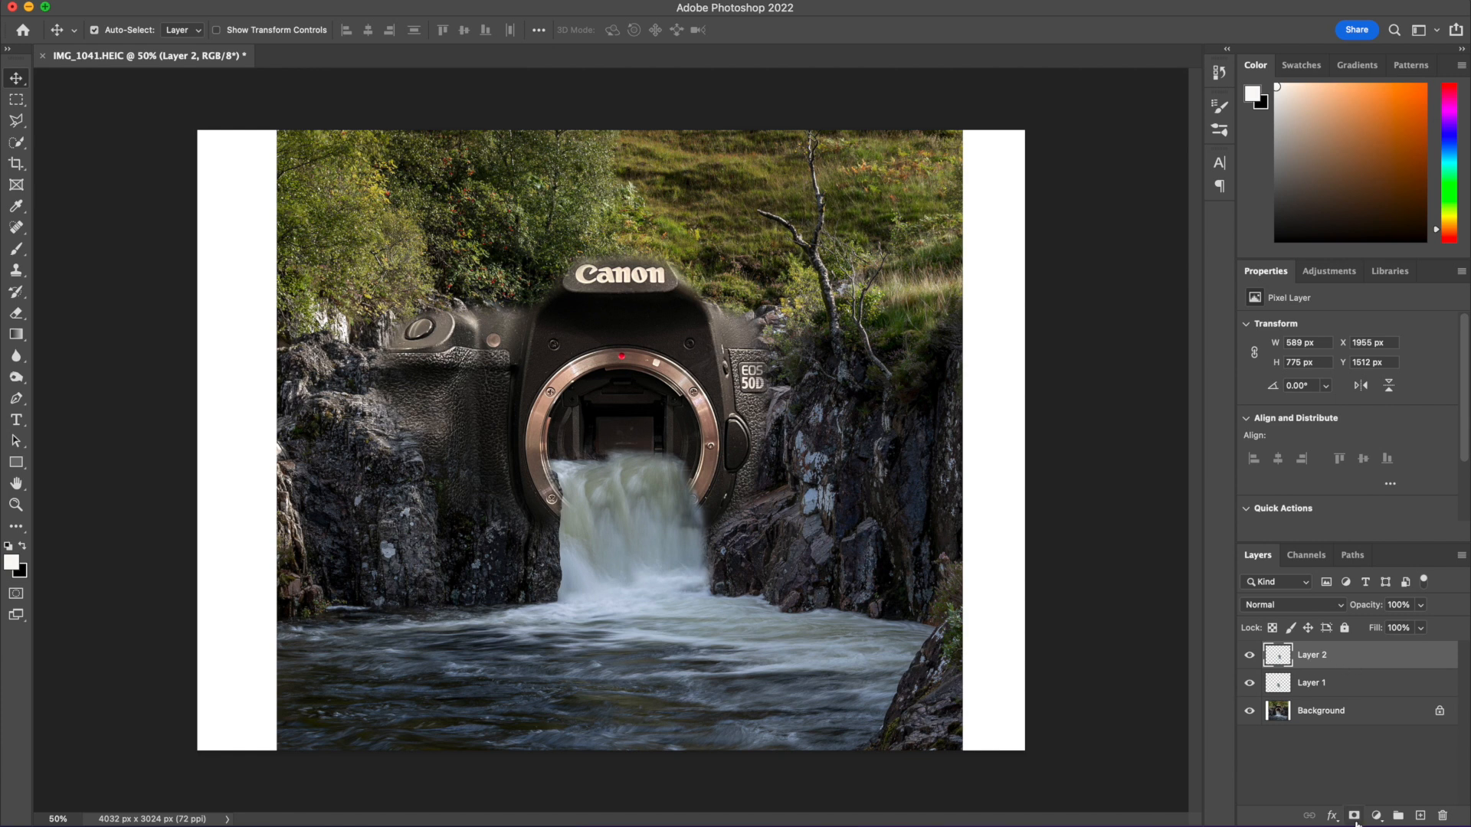
# Step: Add a layer mask to Layer 2 and paint black with a 200 px brush along the pasted water's upper edge
pyautogui.click(1354, 816)
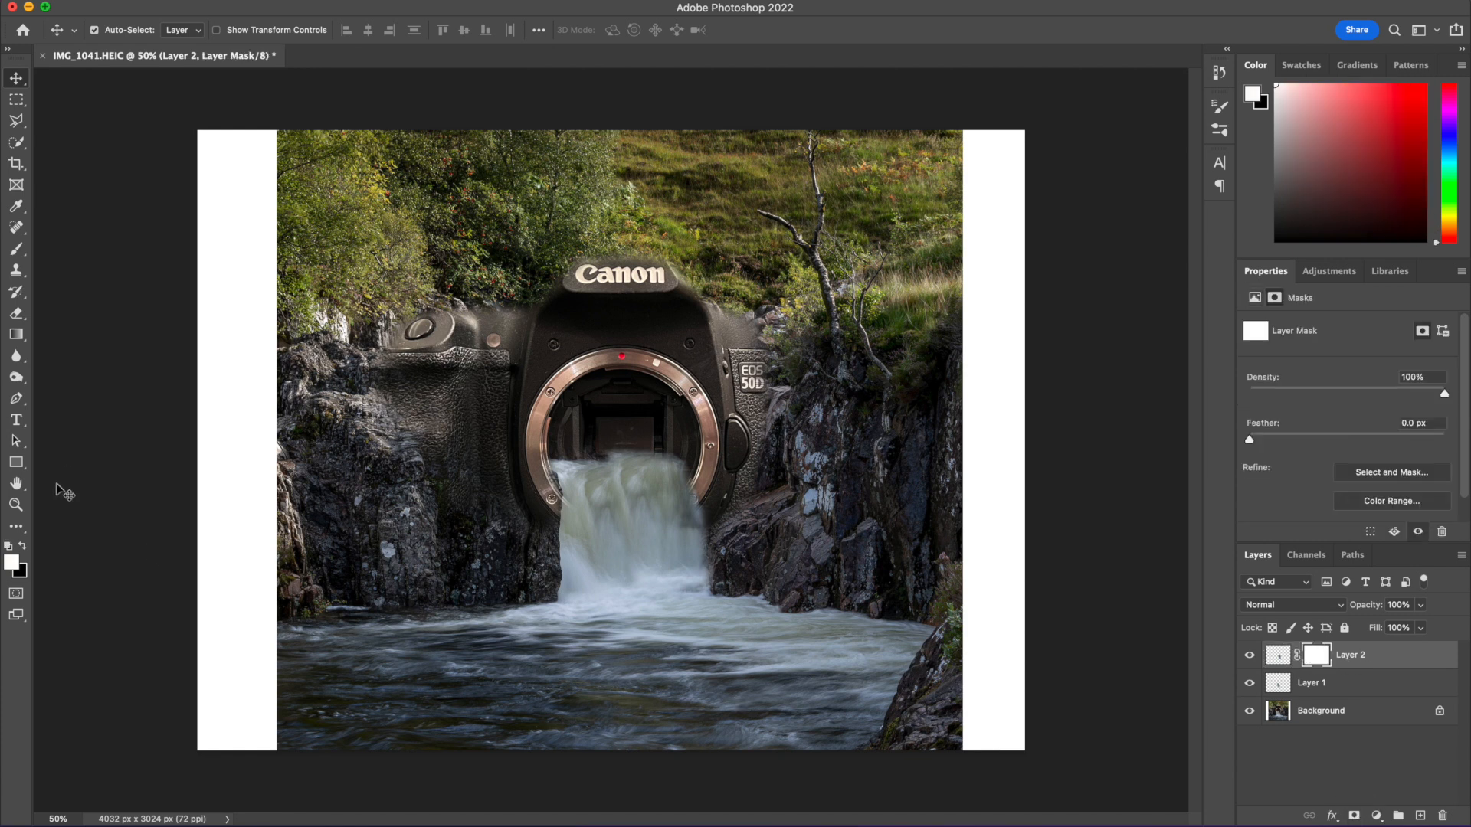
pyautogui.click(21, 547)
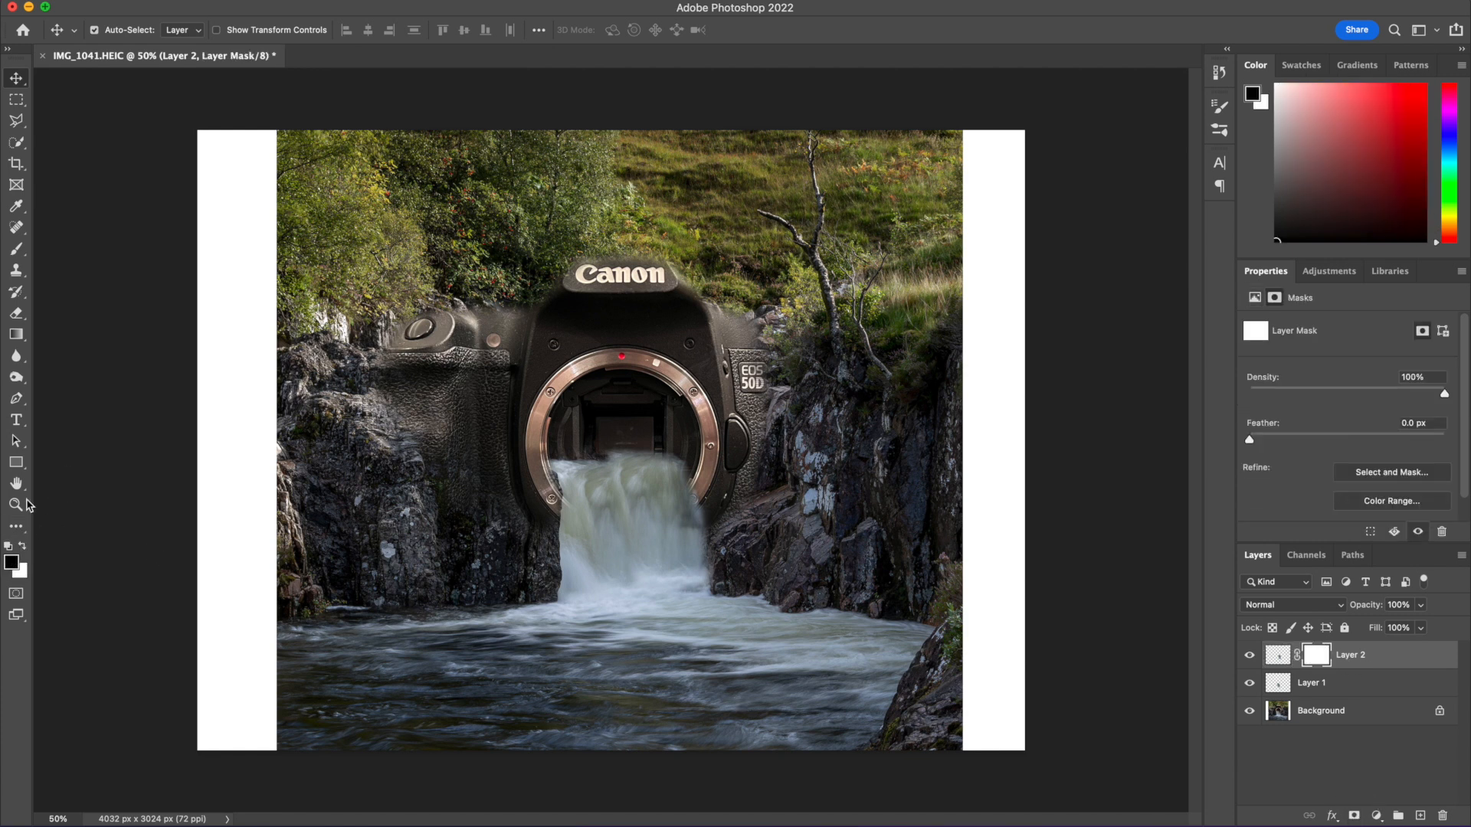
pyautogui.click(16, 249)
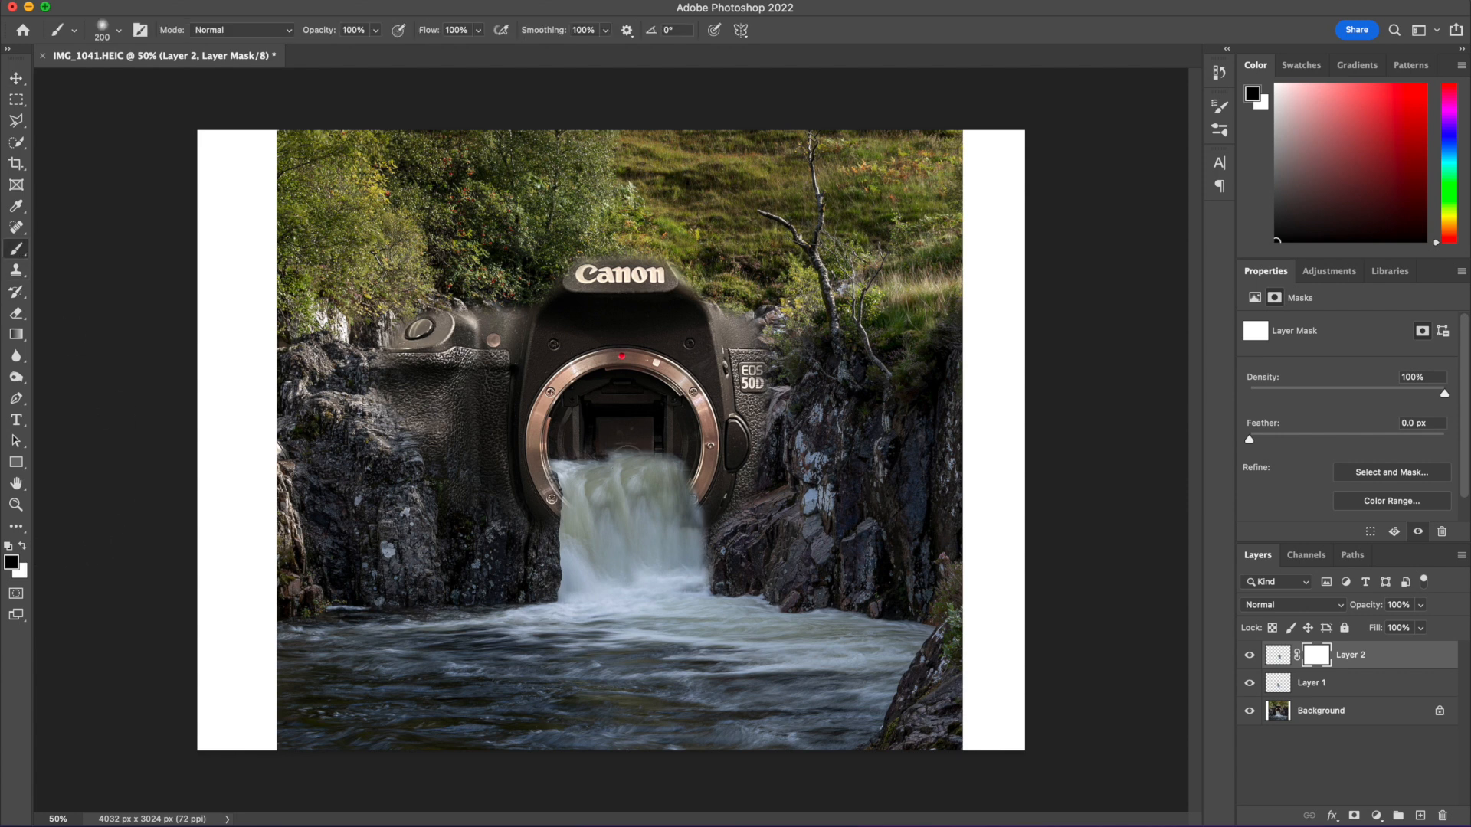
pyautogui.press('super+plus')
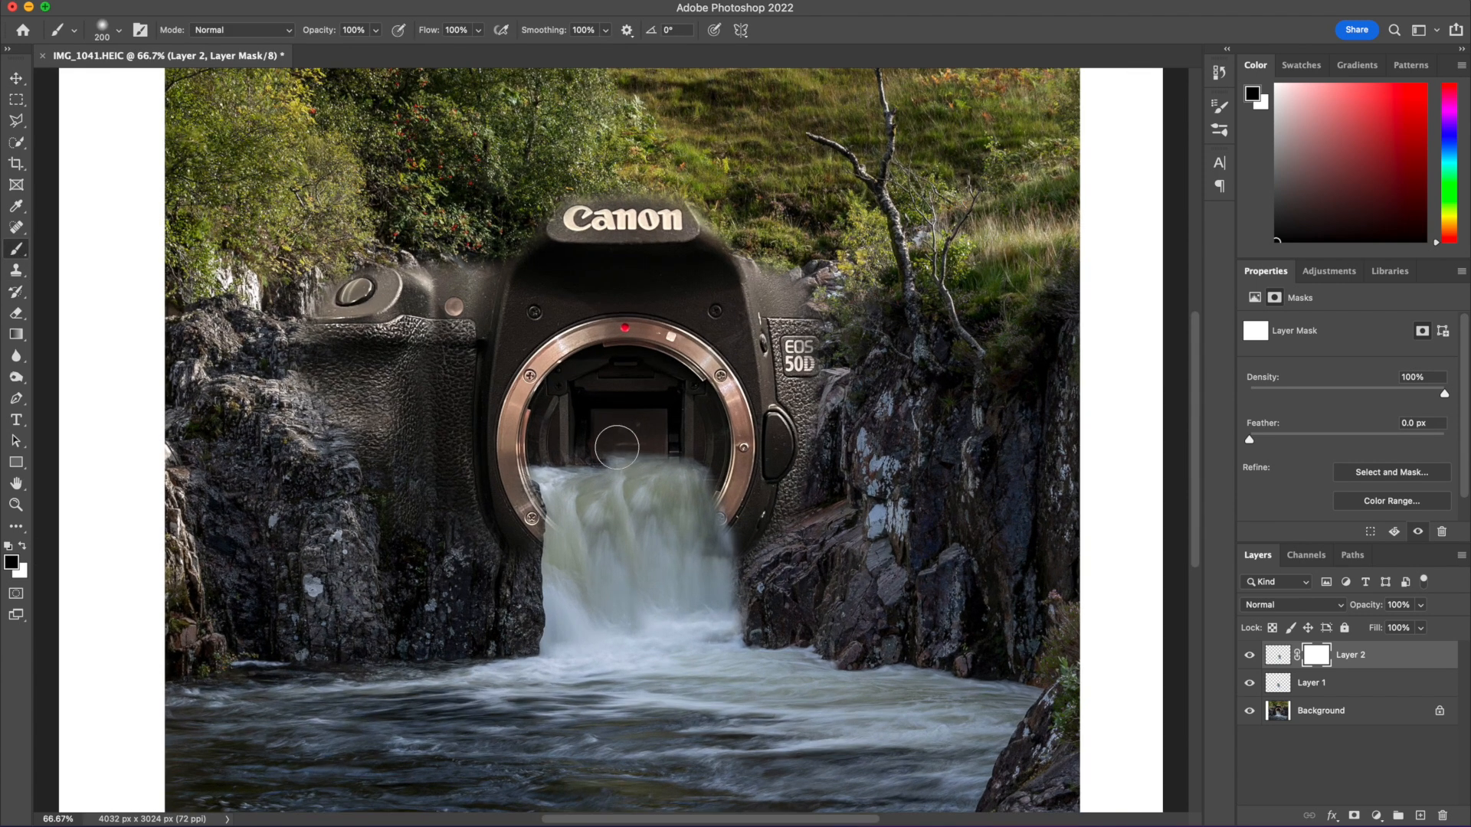
pyautogui.moveTo(643, 446)
pyautogui.mouseDown()
pyautogui.moveTo(716, 441)
pyautogui.moveTo(606, 442)
pyautogui.moveTo(686, 436)
pyautogui.moveTo(750, 486)
pyautogui.moveTo(711, 450)
pyautogui.moveTo(738, 472)
pyautogui.moveTo(709, 473)
pyautogui.mouseUp()
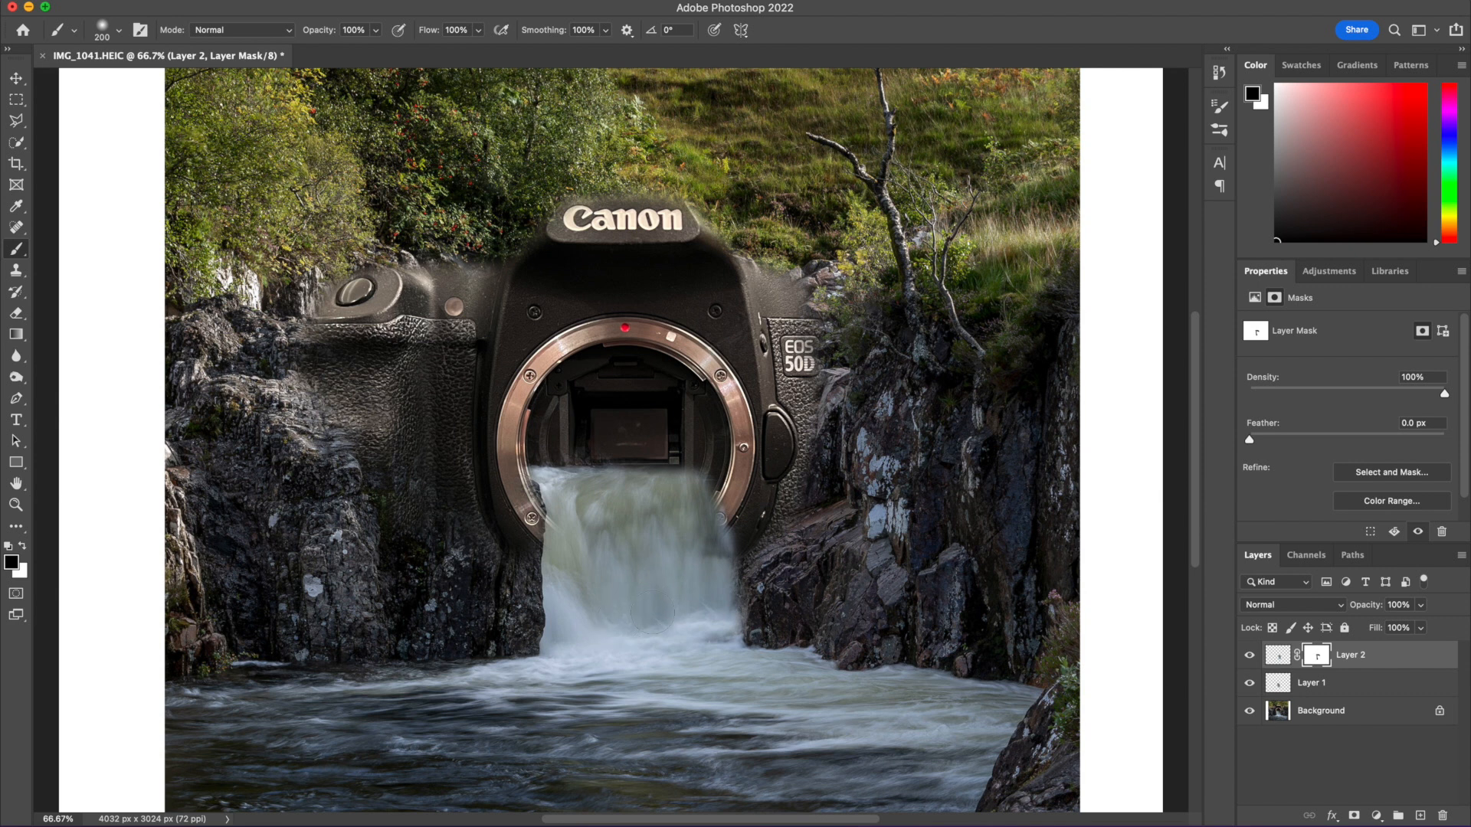
# Step: Flatten the widened waterfall layers into the background image
pyautogui.click(1374, 655)
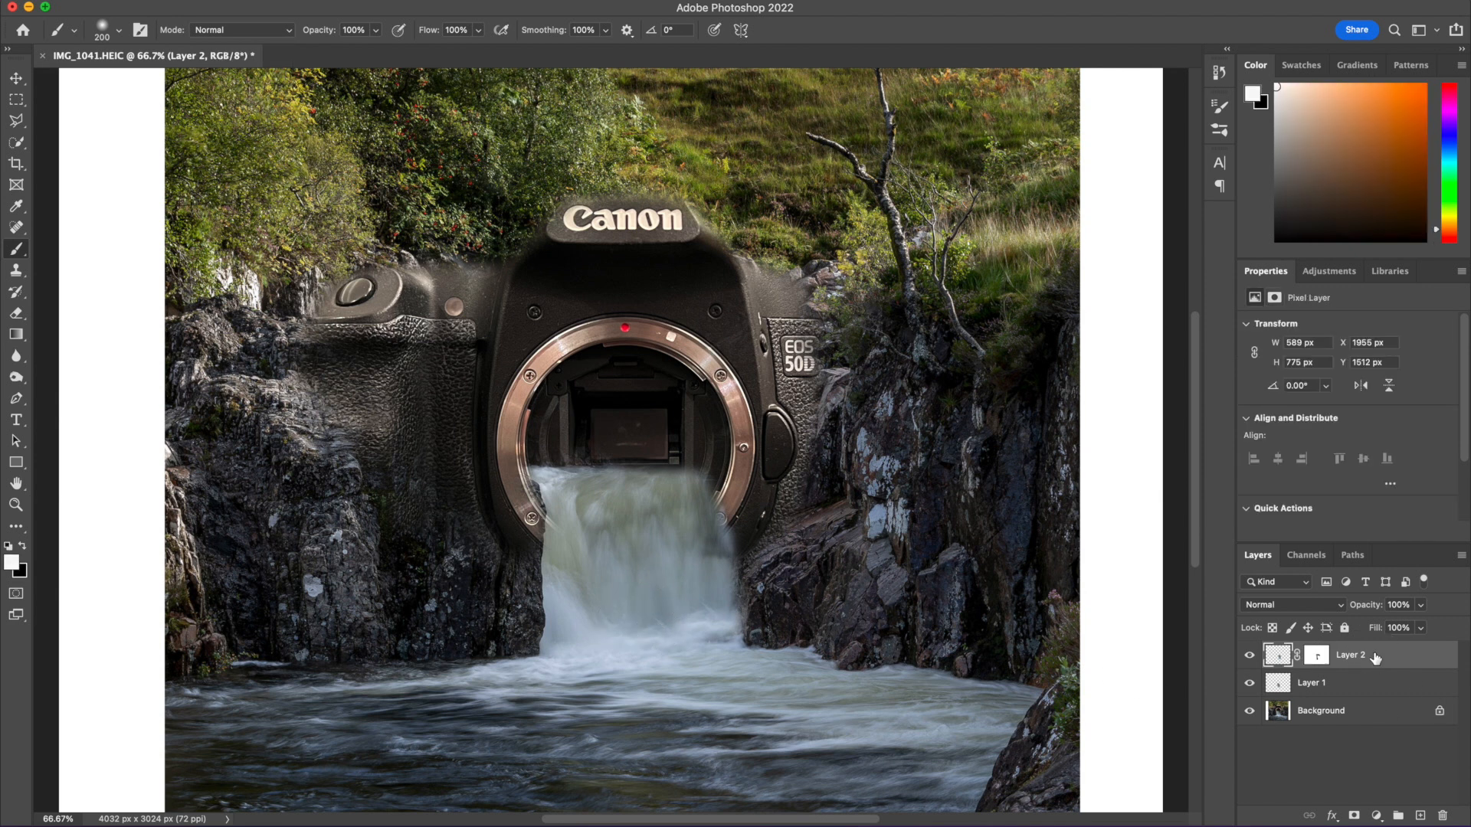
pyautogui.press('super+minus')
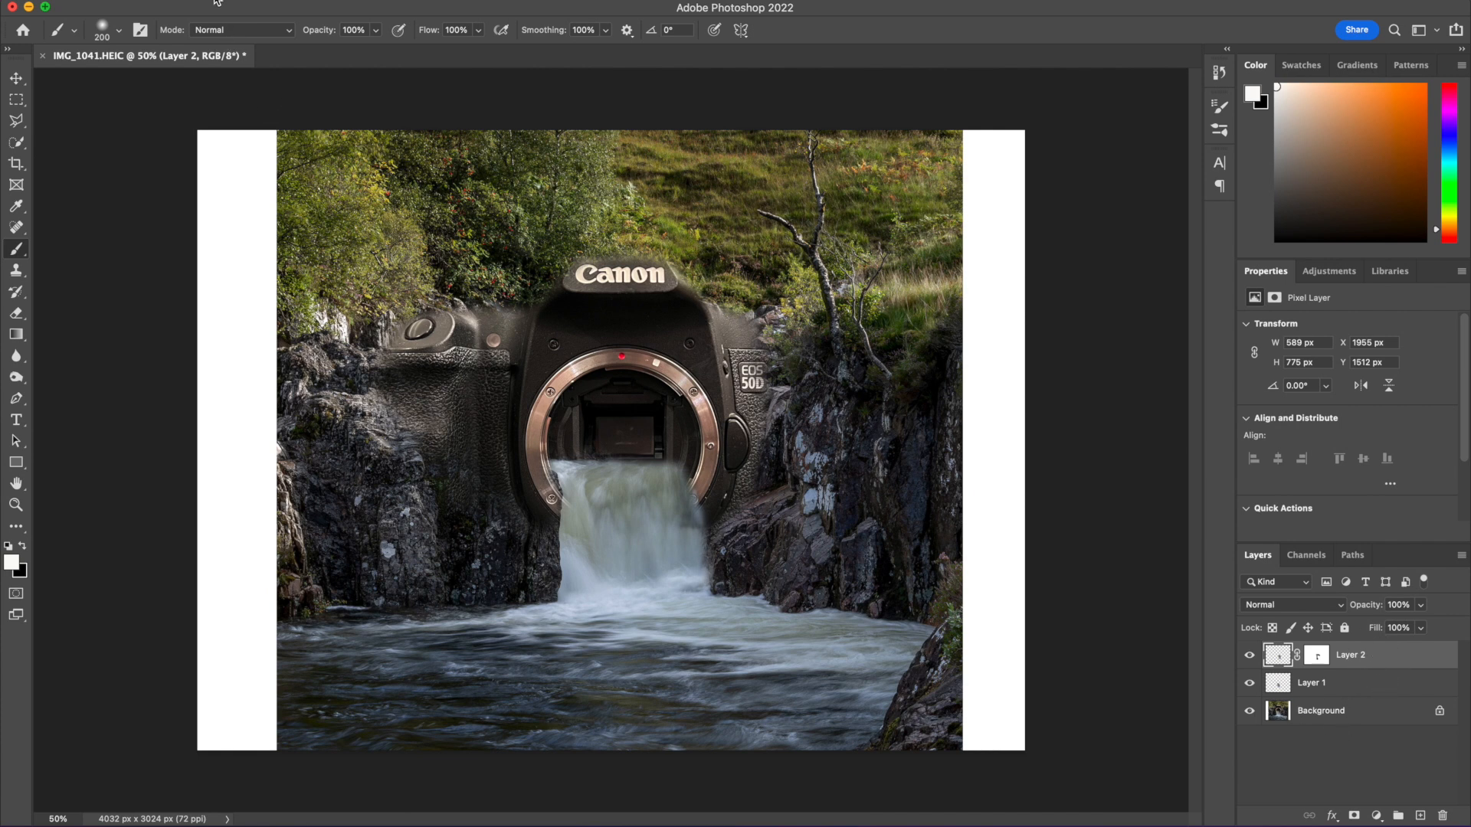
pyautogui.click(239, 0)
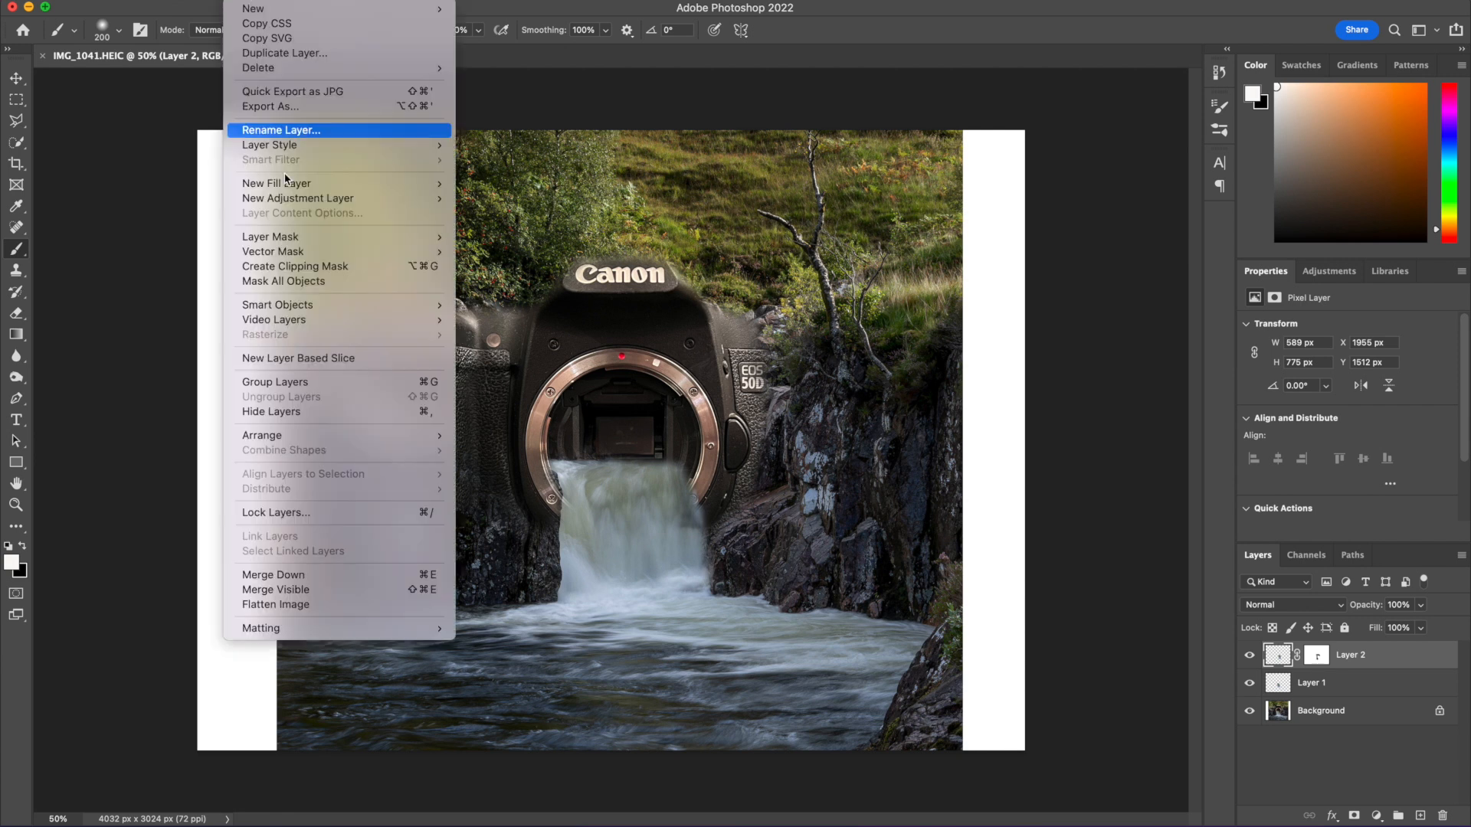
pyautogui.click(348, 608)
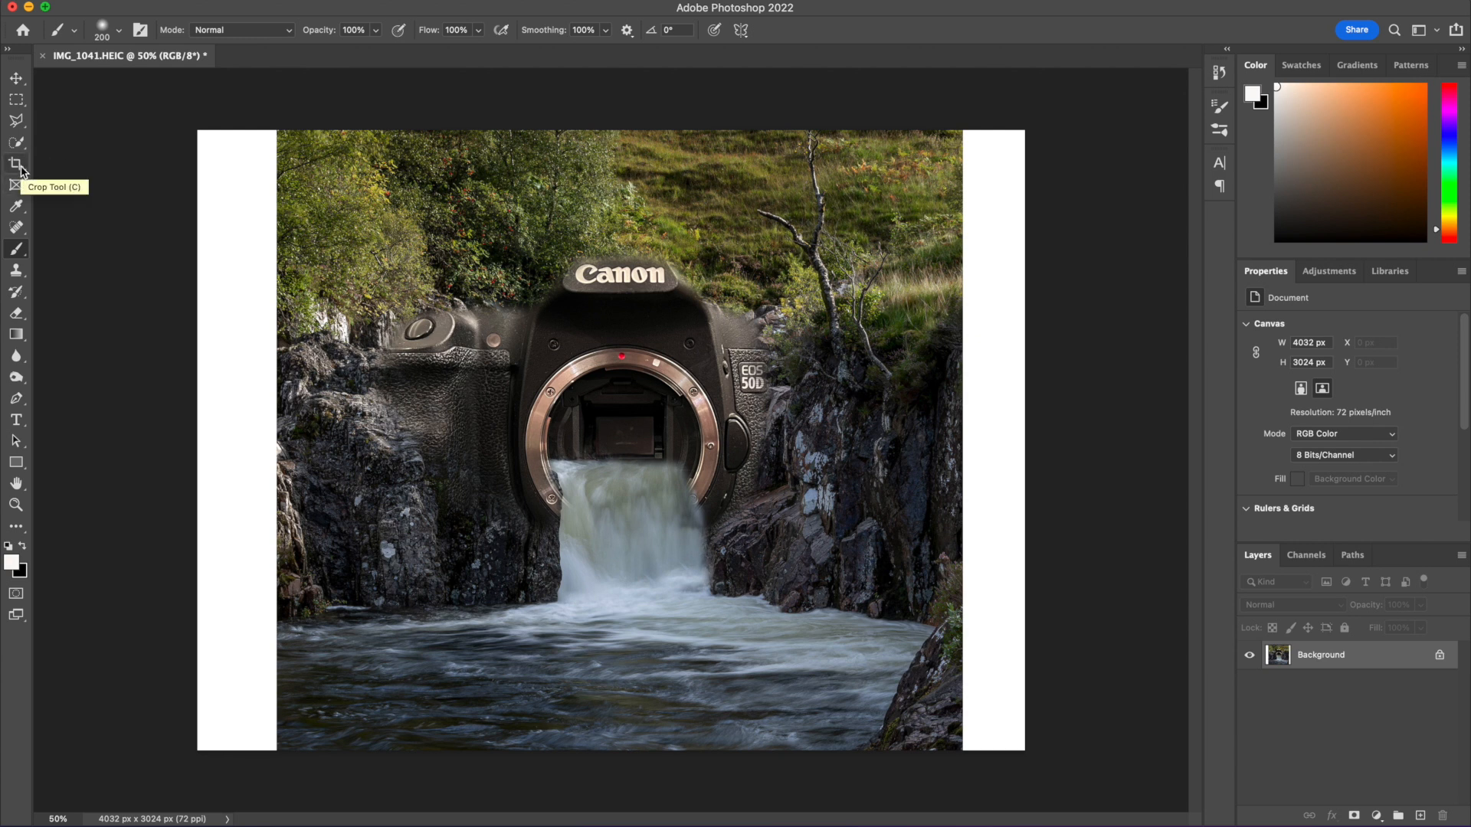
# Step: Unlock the background layer and crop the image to a 1:1 square, shifting the picture slightly left to centre the camera
pyautogui.click(1440, 656)
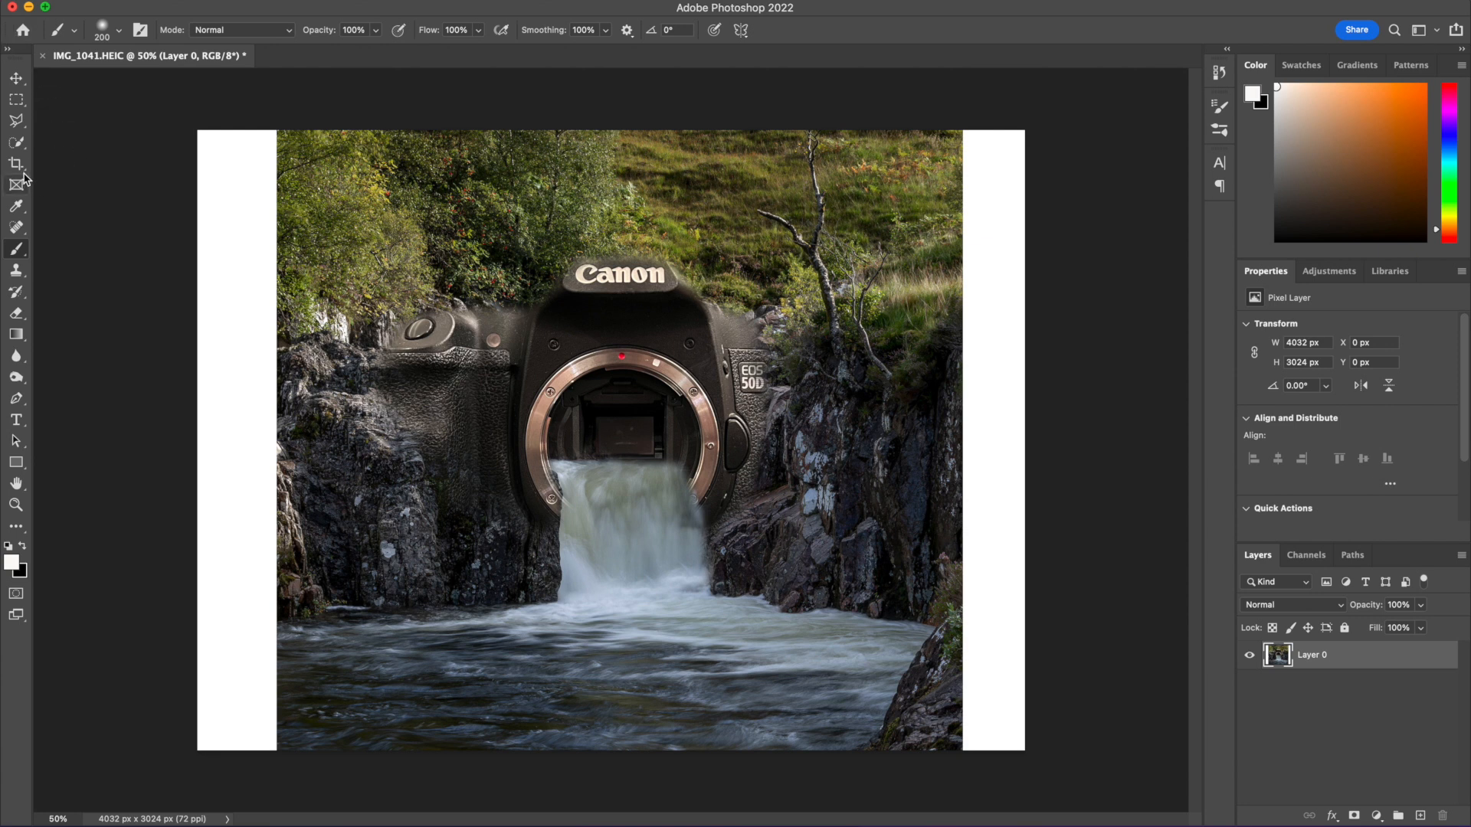
pyautogui.click(25, 170)
pyautogui.click(157, 32)
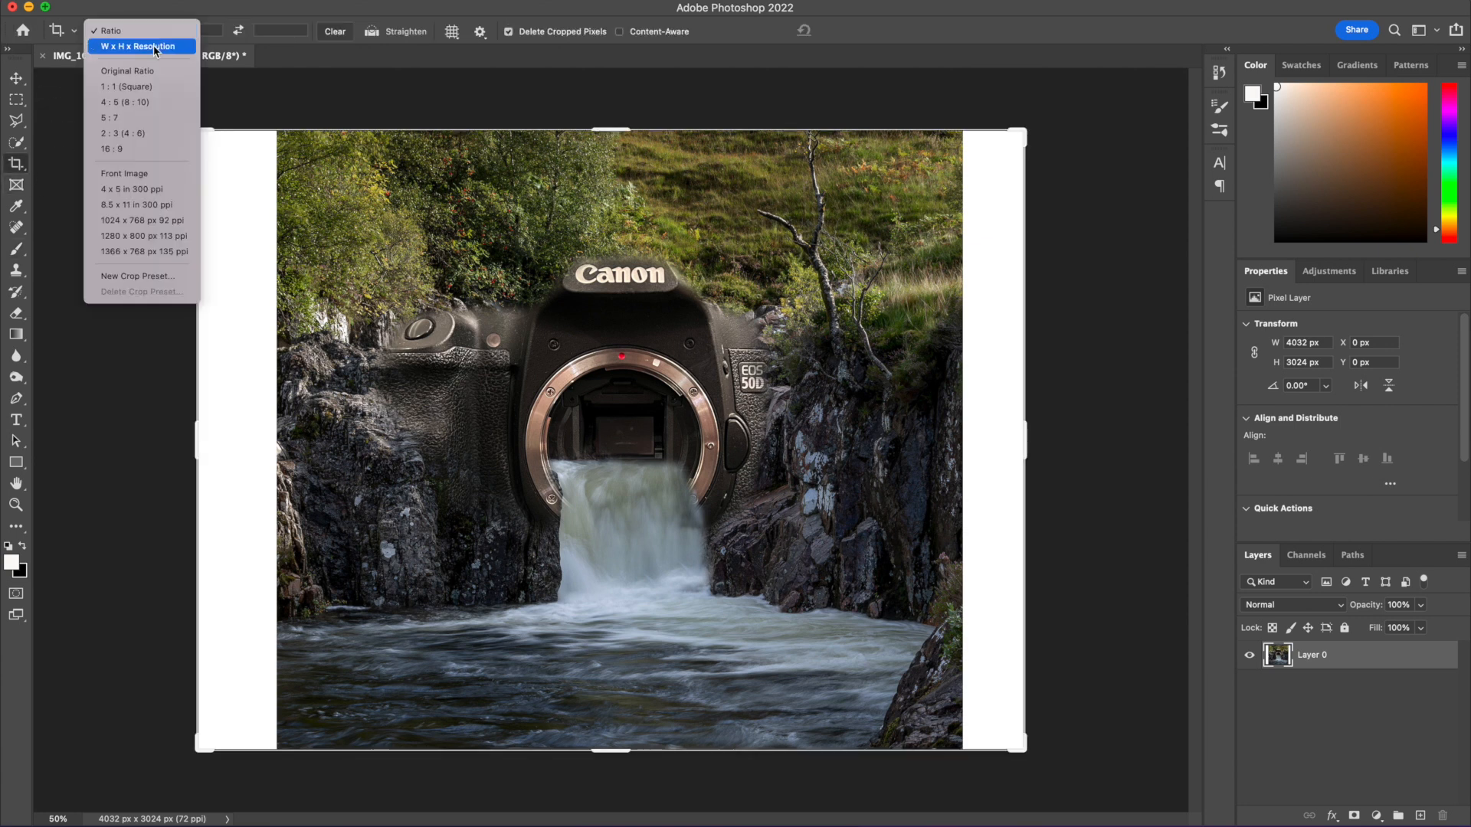
pyautogui.click(146, 92)
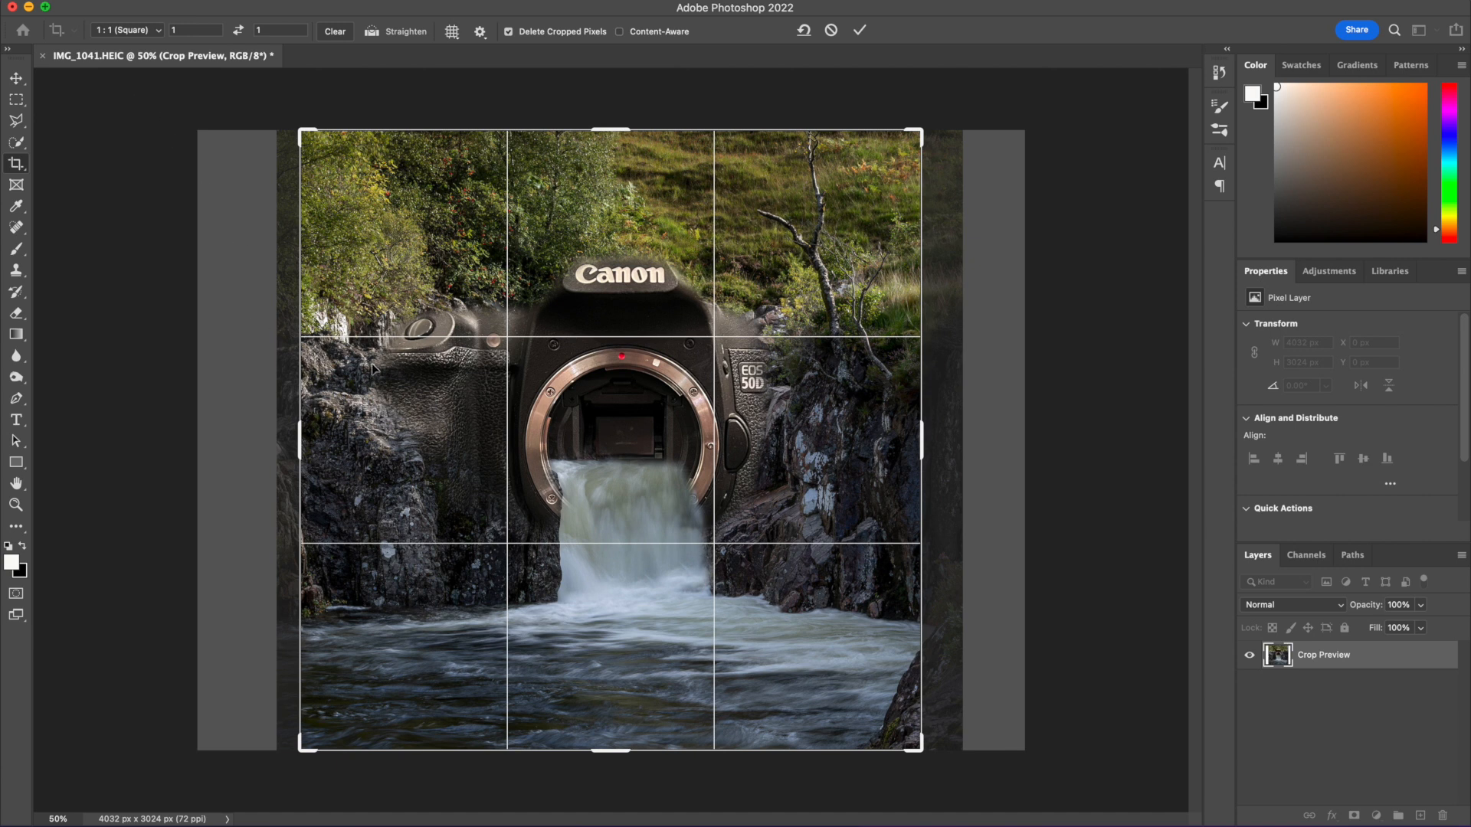
pyautogui.moveTo(387, 374); pyautogui.dragTo(376, 373)
pyautogui.moveTo(376, 372); pyautogui.dragTo(374, 373)
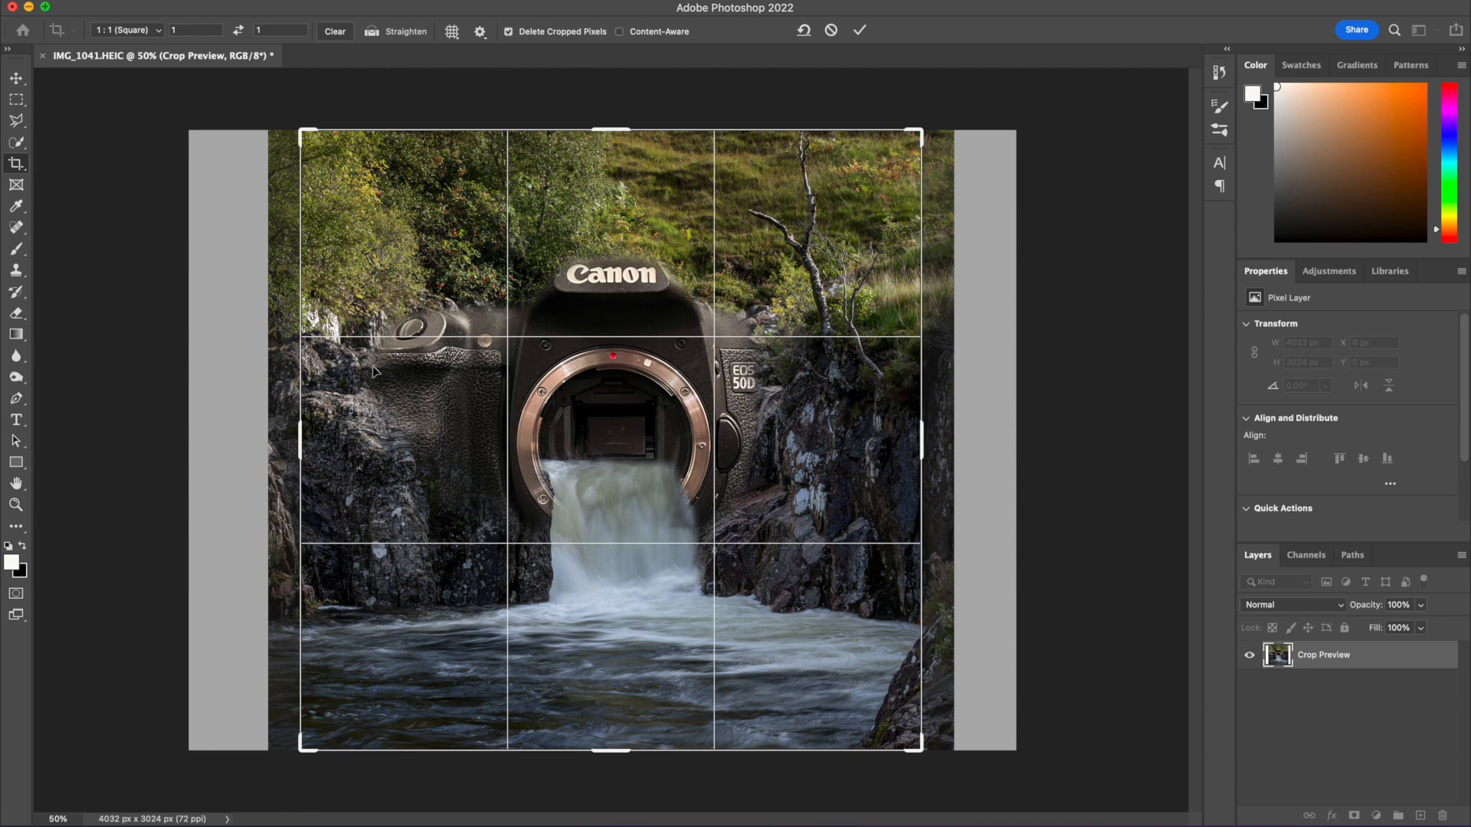
pyautogui.press('Return')
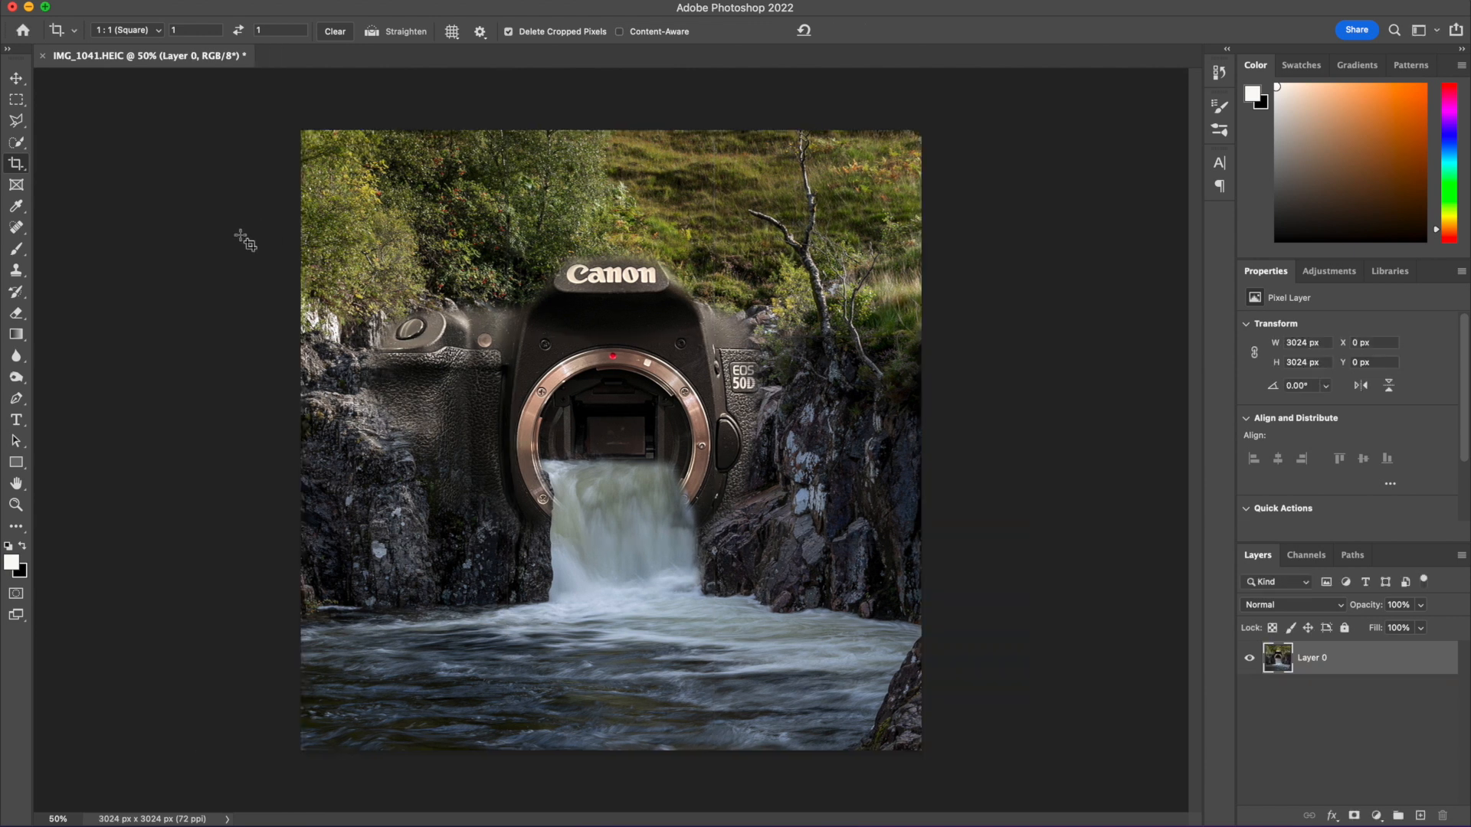
pyautogui.click(17, 81)
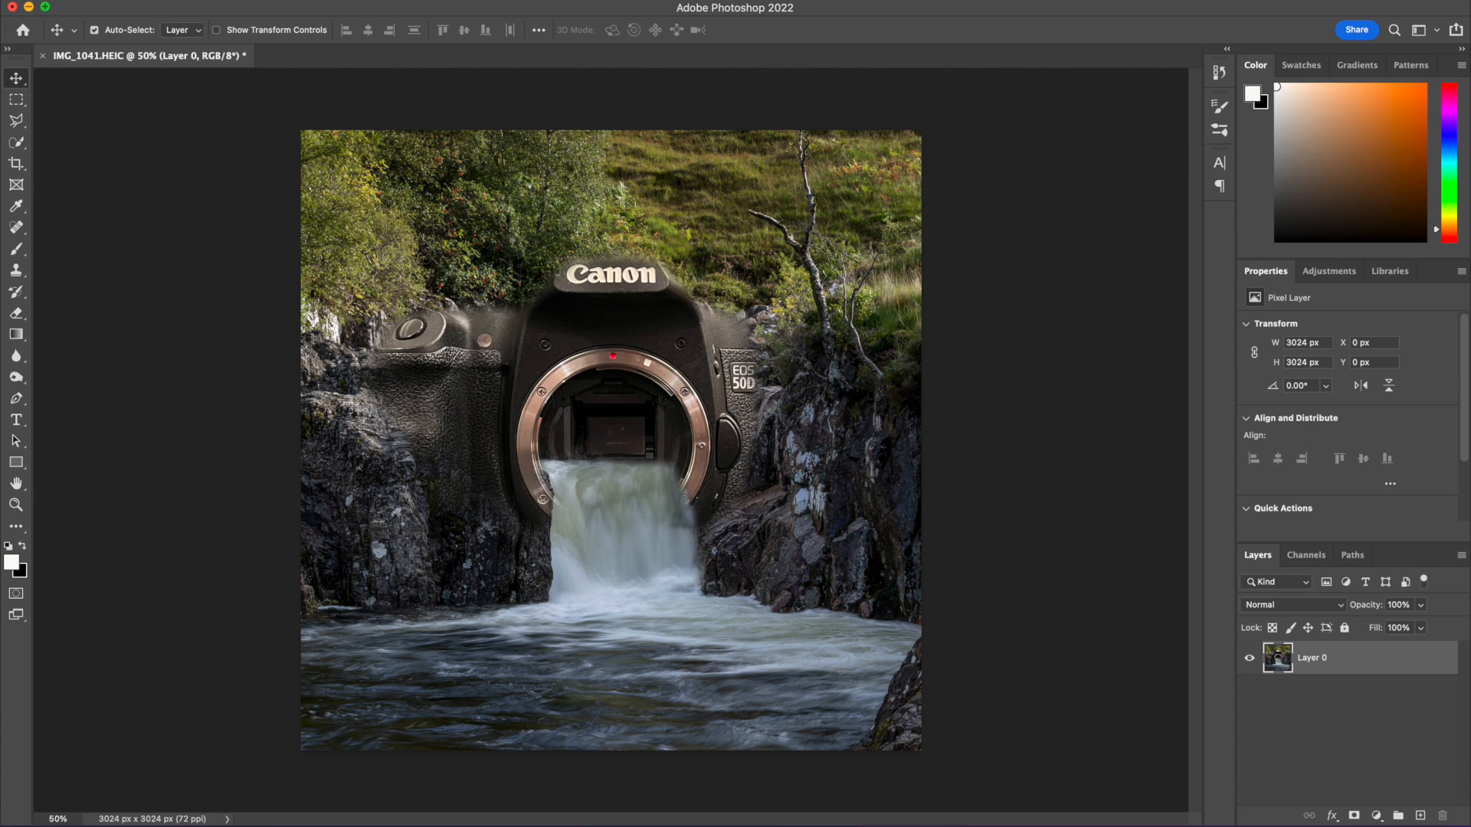
pyautogui.click(247, 3)
pyautogui.moveTo(261, 9)
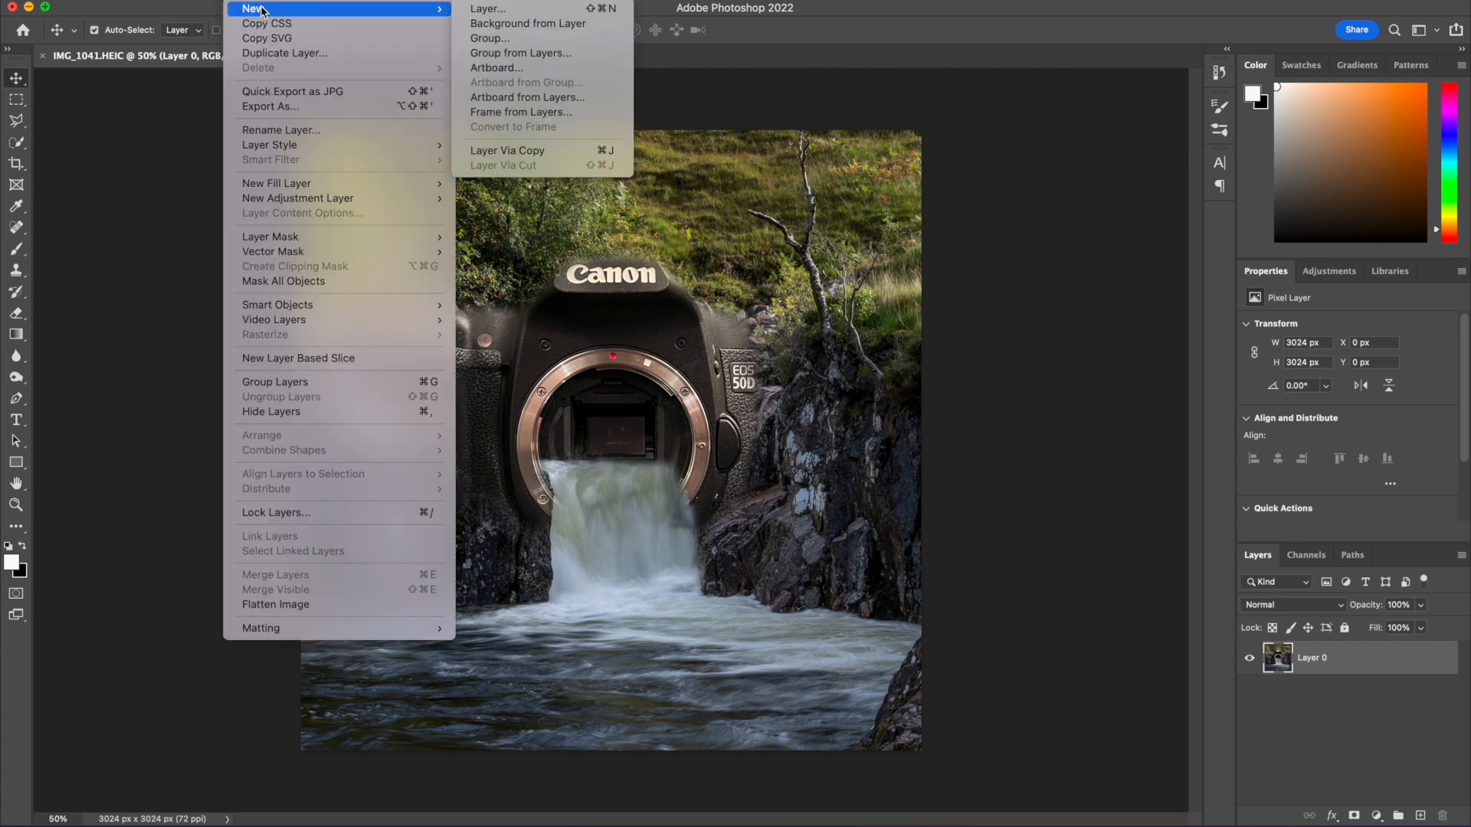
pyautogui.click(729, 100)
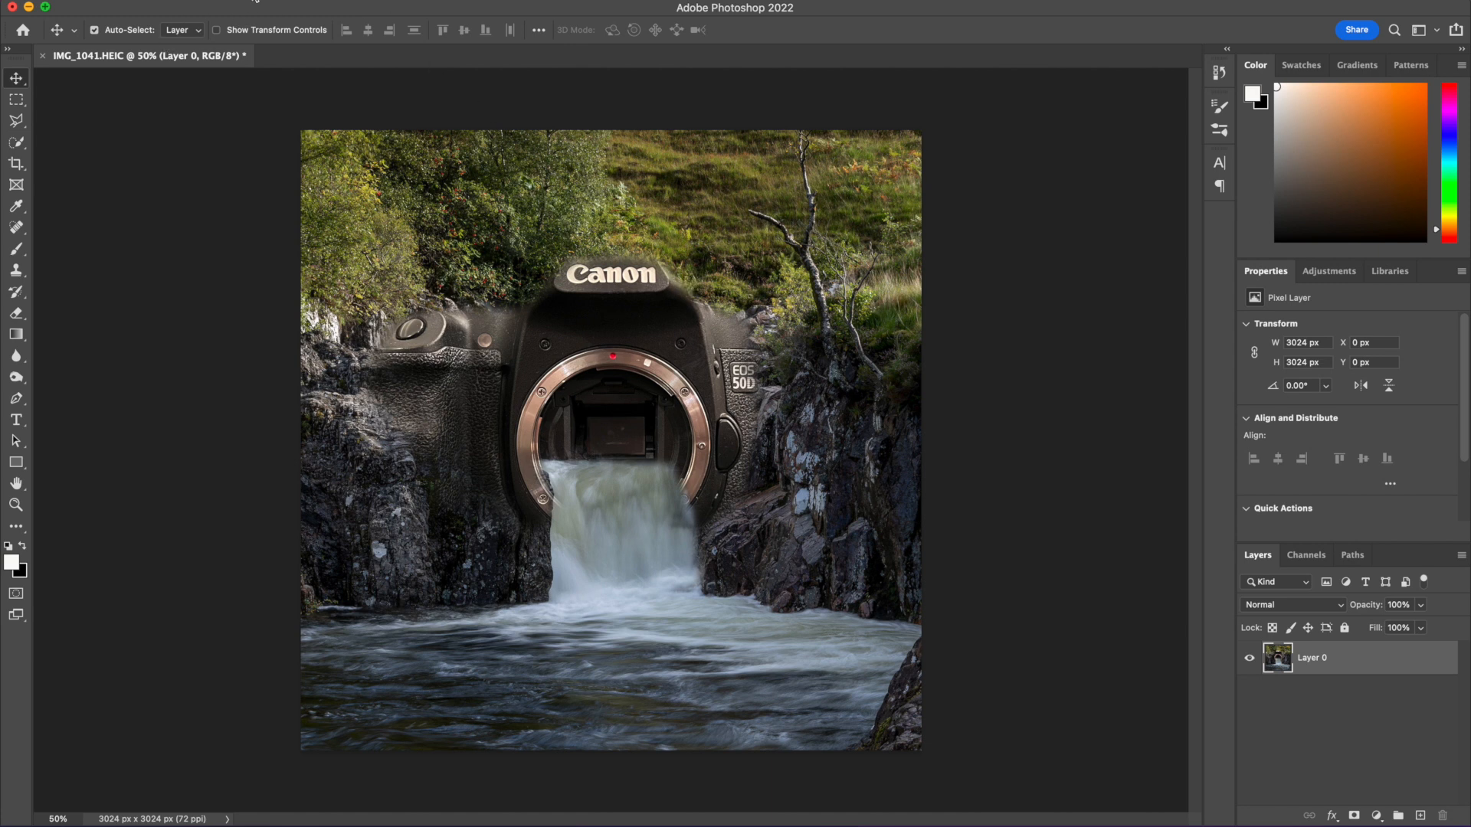
# Step: Add a new empty layer above the cropped camera image
pyautogui.click(257, 2)
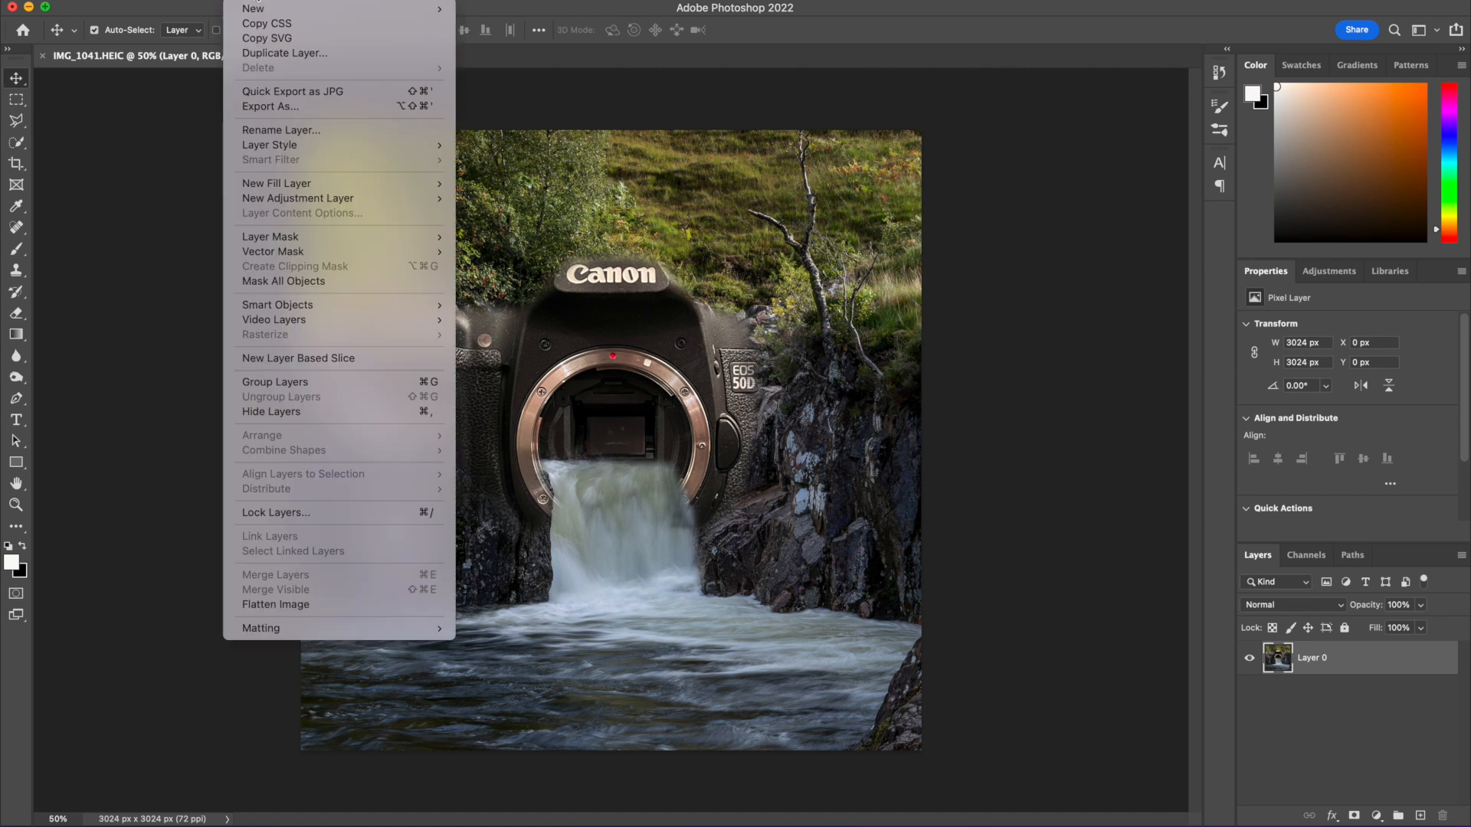
pyautogui.moveTo(276, 11)
pyautogui.click(552, 9)
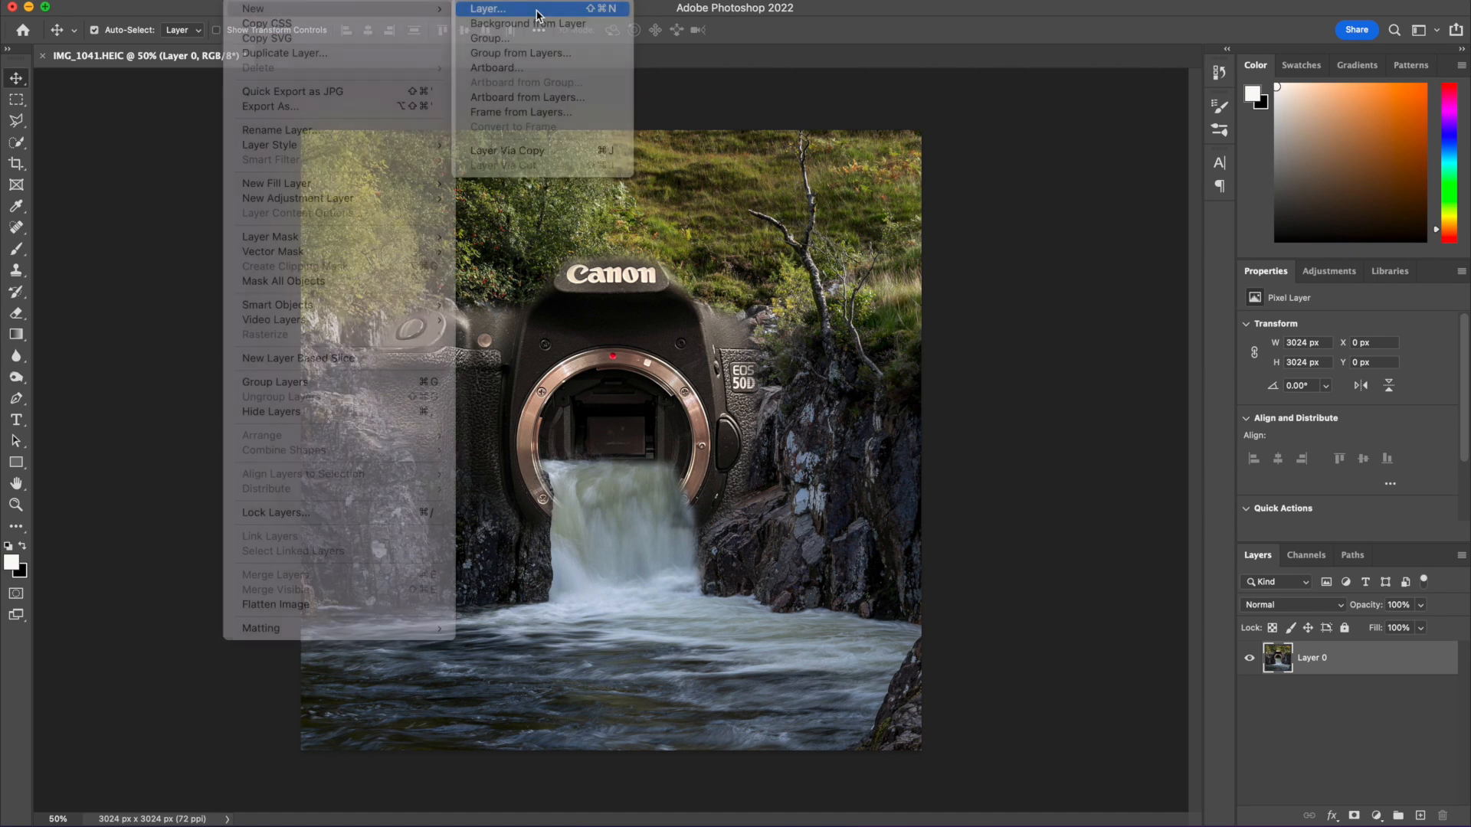
pyautogui.click(878, 368)
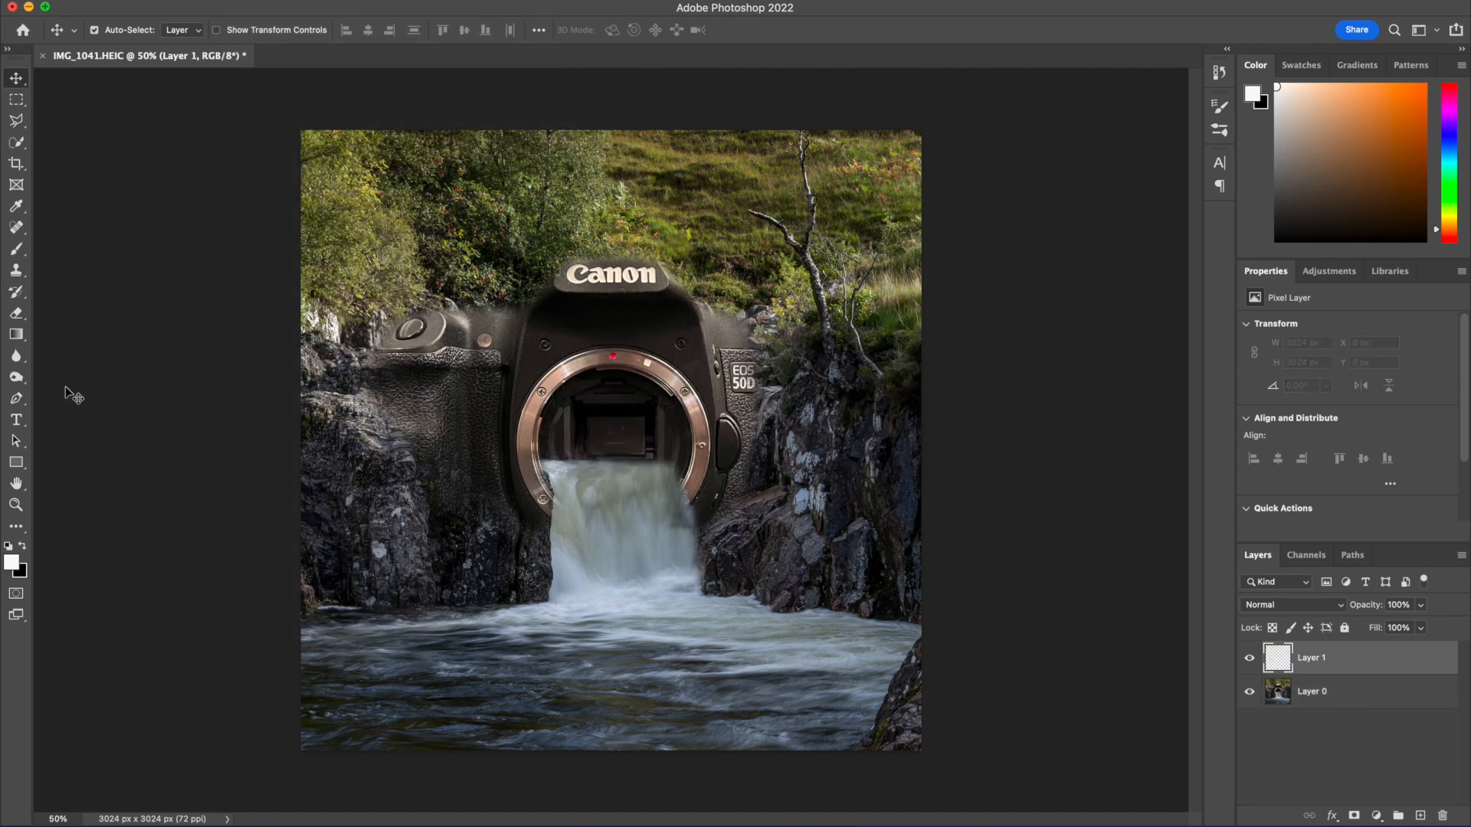
# Step: Paint black with an 800 px brush around the picture's edges on Layer 1, leaving the camera and waterfall clear
pyautogui.click(18, 249)
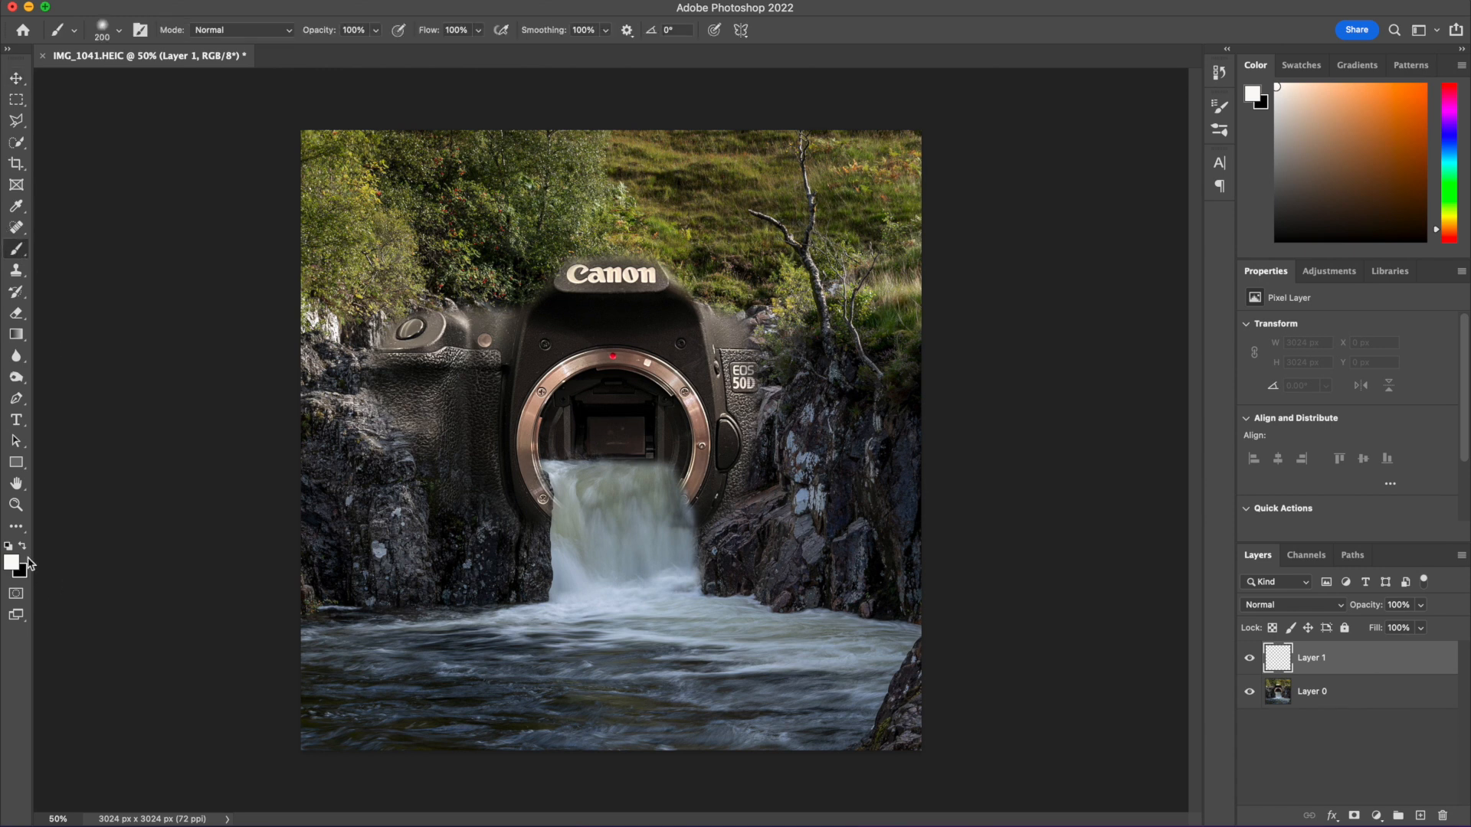
pyautogui.click(22, 547)
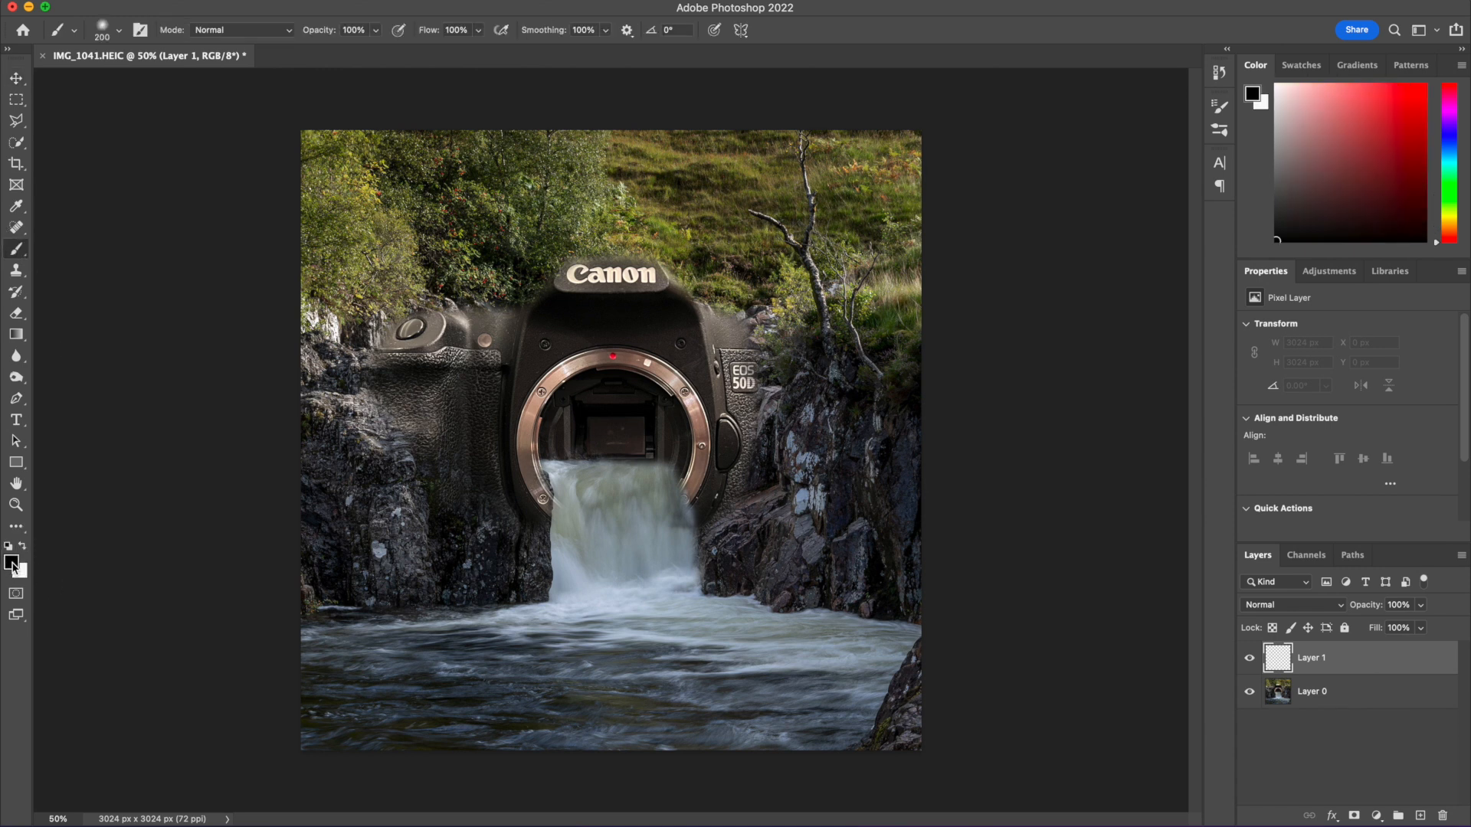
pyautogui.press(']')
pyautogui.press(']')
pyautogui.press(']')
pyautogui.press(']')
pyautogui.press(']')
pyautogui.press(']')
pyautogui.press(']')
pyautogui.moveTo(389, 167)
pyautogui.mouseDown()
pyautogui.moveTo(346, 194)
pyautogui.moveTo(278, 196)
pyautogui.moveTo(325, 155)
pyautogui.moveTo(297, 515)
pyautogui.moveTo(322, 579)
pyautogui.moveTo(375, 640)
pyautogui.moveTo(472, 709)
pyautogui.moveTo(219, 659)
pyautogui.moveTo(358, 768)
pyautogui.moveTo(488, 738)
pyautogui.moveTo(630, 761)
pyautogui.moveTo(874, 746)
pyautogui.moveTo(951, 660)
pyautogui.moveTo(812, 818)
pyautogui.moveTo(918, 727)
pyautogui.moveTo(922, 394)
pyautogui.moveTo(906, 208)
pyautogui.moveTo(861, 155)
pyautogui.moveTo(662, 147)
pyautogui.moveTo(412, 179)
pyautogui.moveTo(449, 158)
pyautogui.moveTo(372, 296)
pyautogui.moveTo(511, 192)
pyautogui.moveTo(518, 206)
pyautogui.moveTo(561, 177)
pyautogui.moveTo(672, 172)
pyautogui.moveTo(772, 203)
pyautogui.moveTo(842, 284)
pyautogui.moveTo(815, 250)
pyautogui.moveTo(883, 300)
pyautogui.moveTo(912, 121)
pyautogui.moveTo(946, 235)
pyautogui.moveTo(935, 459)
pyautogui.moveTo(923, 387)
pyautogui.moveTo(861, 291)
pyautogui.moveTo(796, 238)
pyautogui.moveTo(608, 177)
pyautogui.moveTo(515, 197)
pyautogui.moveTo(425, 243)
pyautogui.moveTo(324, 342)
pyautogui.moveTo(312, 454)
pyautogui.moveTo(365, 575)
pyautogui.moveTo(343, 530)
pyautogui.moveTo(318, 558)
pyautogui.moveTo(446, 690)
pyautogui.moveTo(968, 765)
pyautogui.moveTo(881, 709)
pyautogui.moveTo(754, 784)
pyautogui.moveTo(685, 788)
pyautogui.moveTo(874, 732)
pyautogui.moveTo(465, 821)
pyautogui.mouseUp()
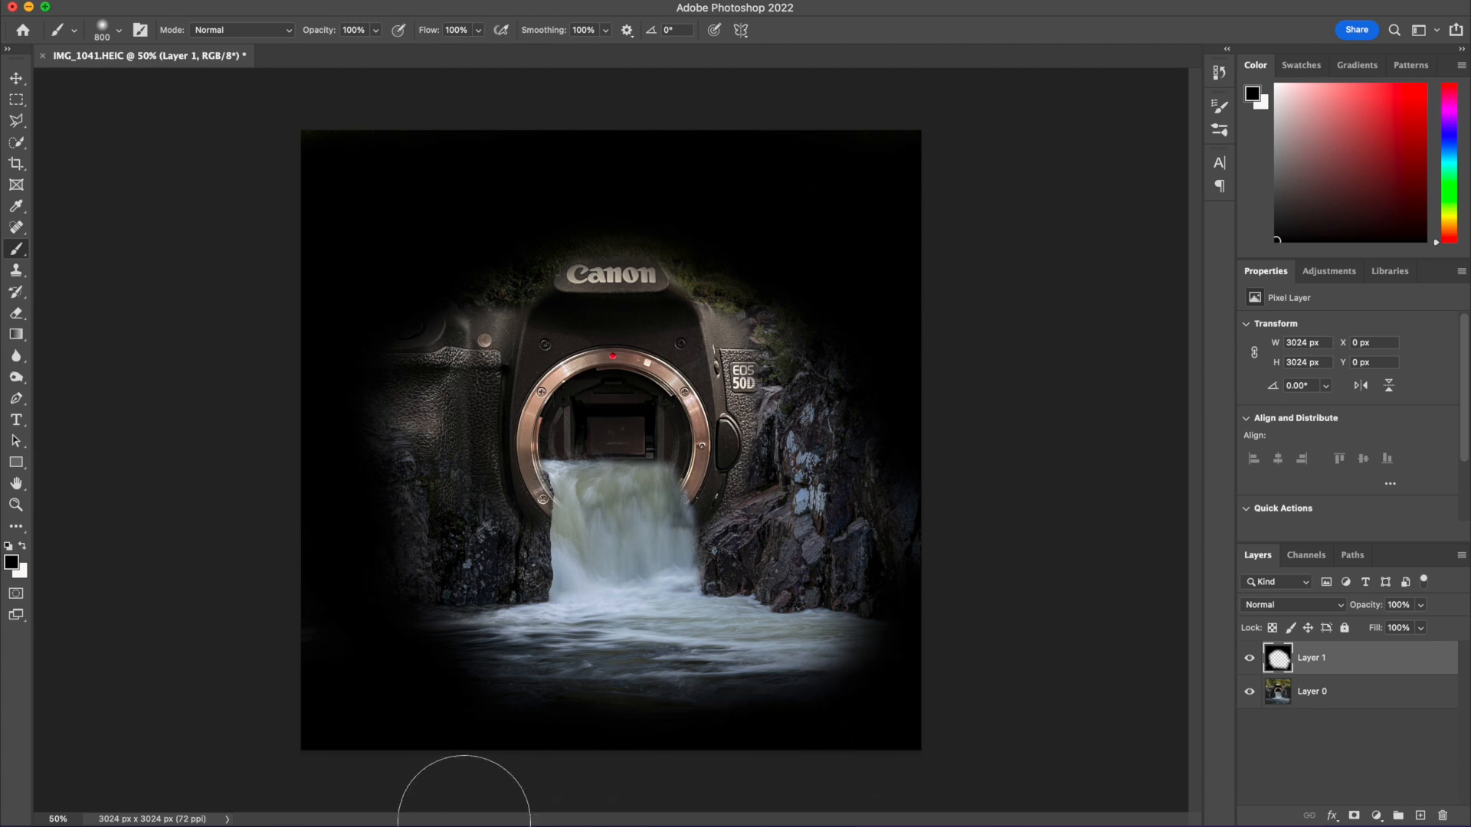
# Step: Change the blend mode of the painted Layer 1 to Soft Light
pyautogui.click(17, 78)
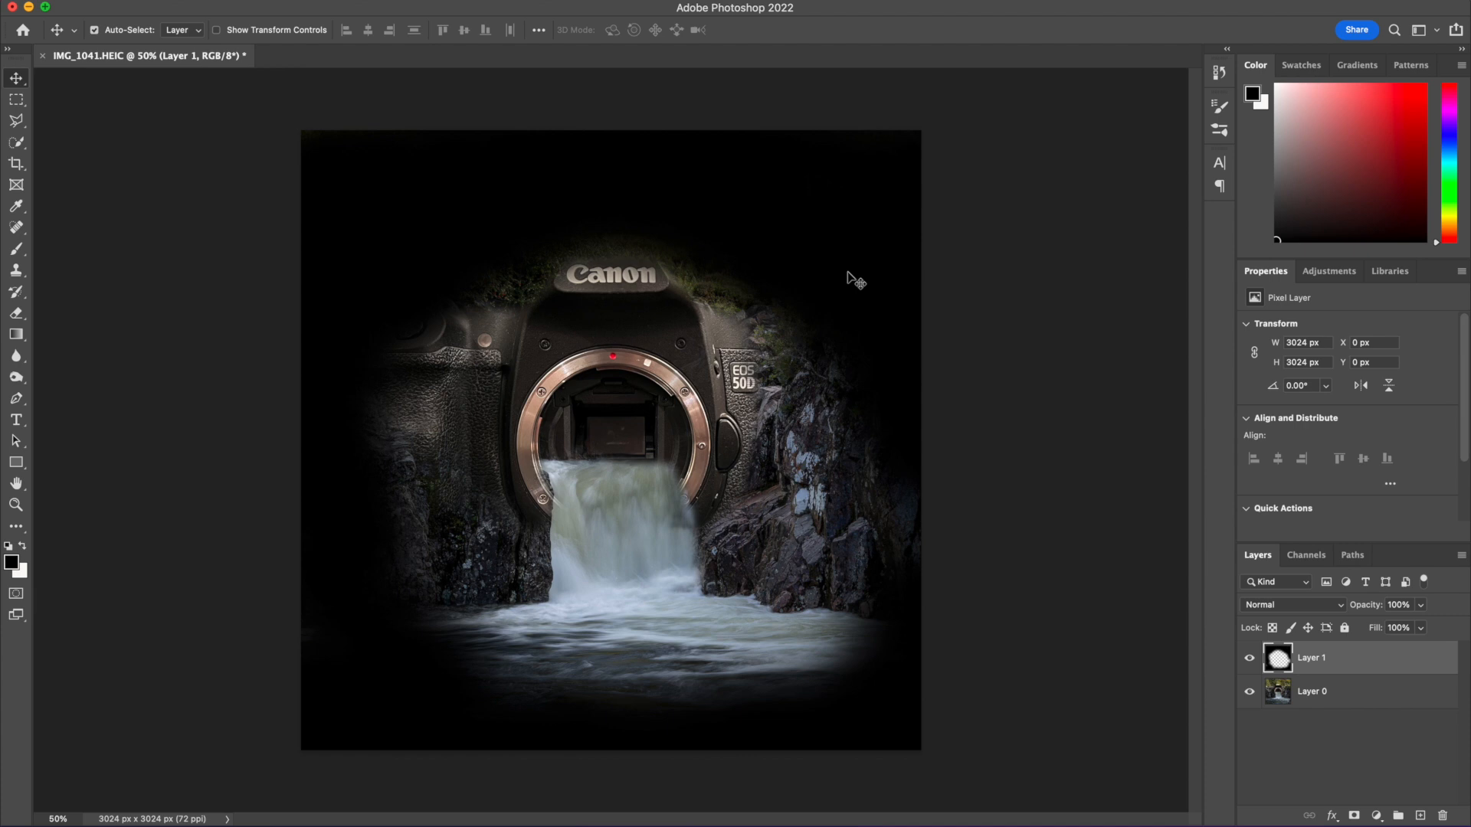
pyautogui.click(1340, 609)
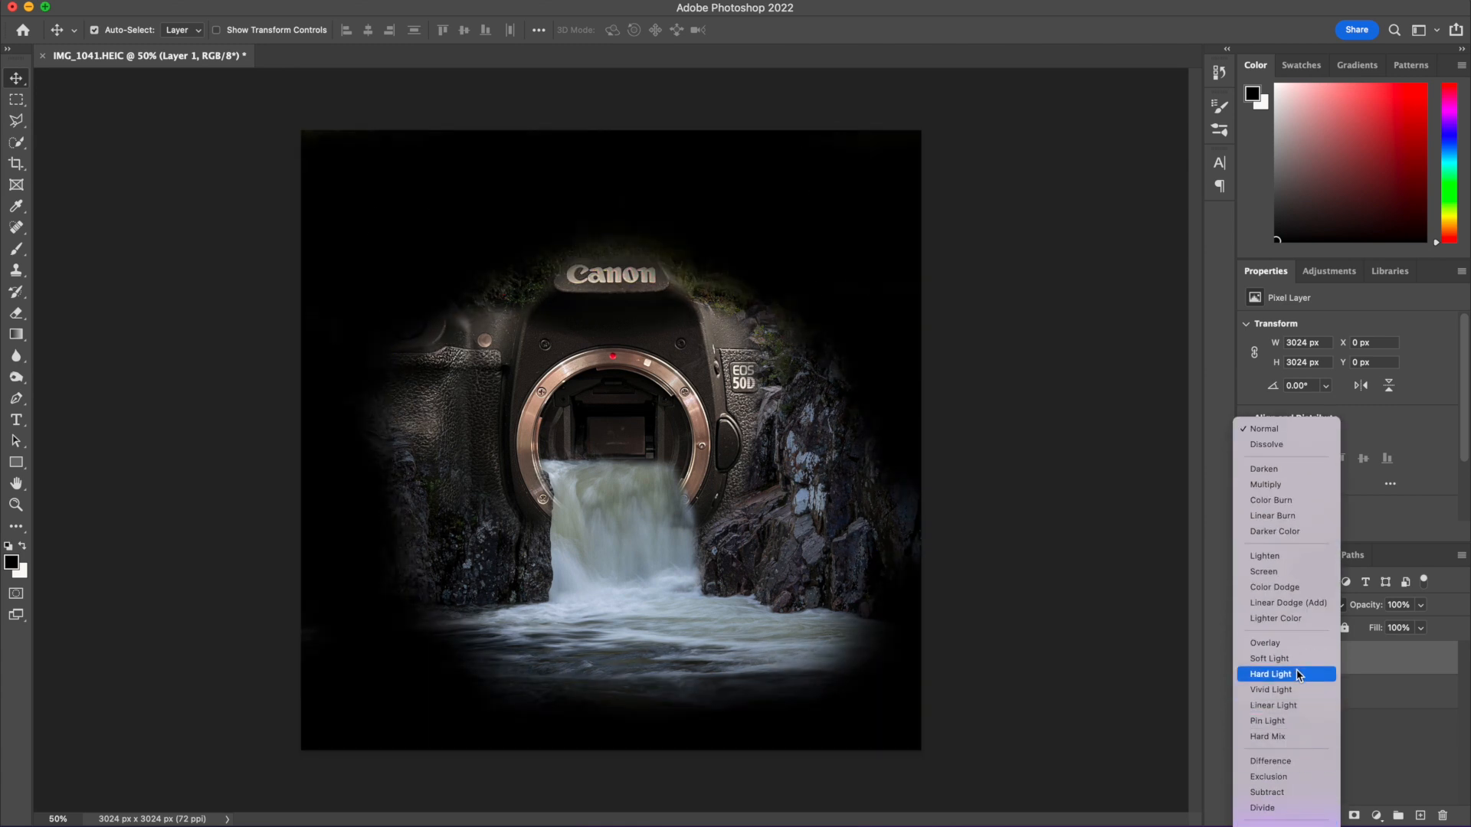
pyautogui.click(1296, 662)
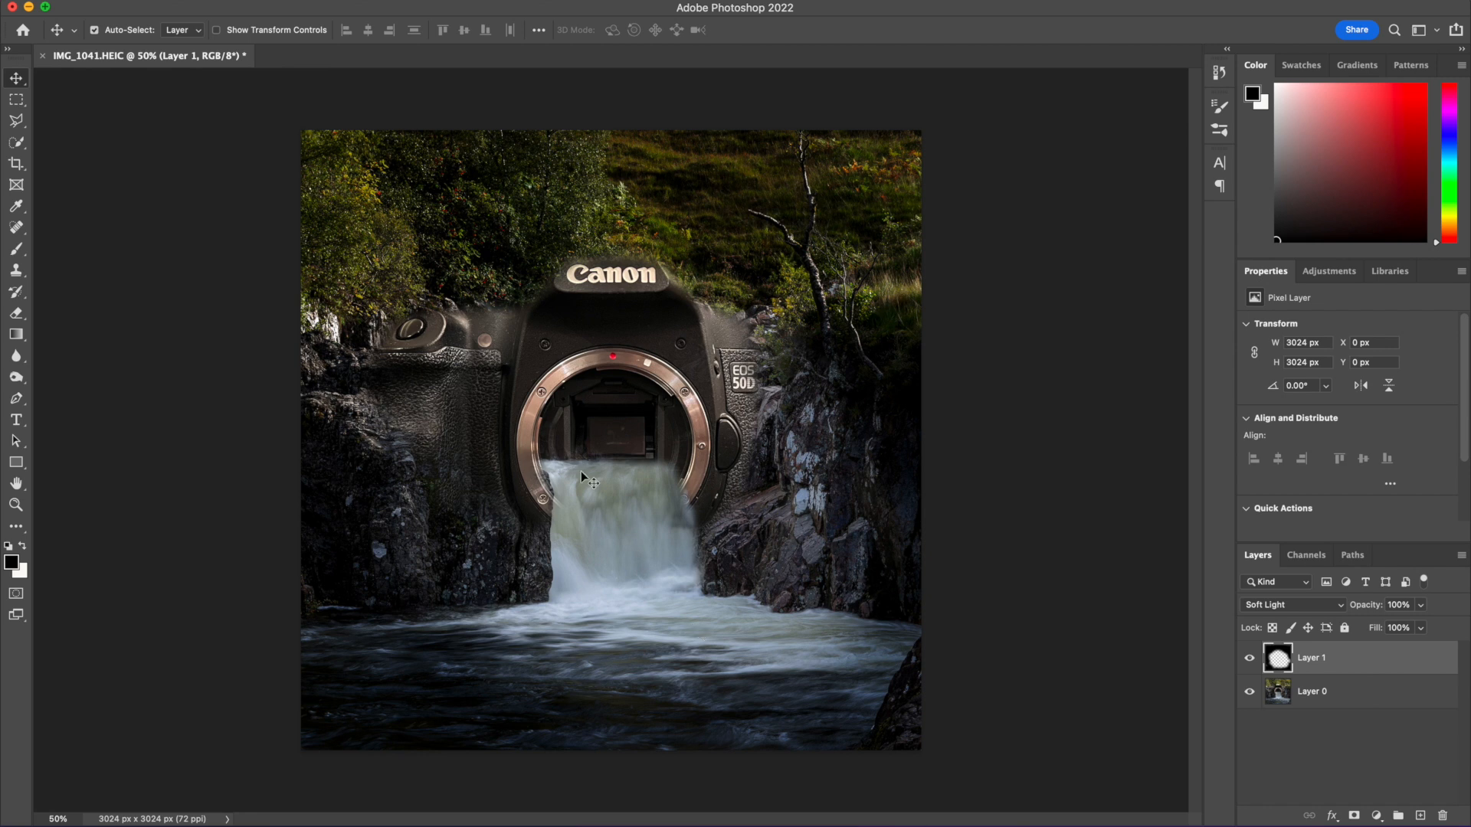
# Step: Add another new layer and paint black with the 800 px brush over the hillside above and beside the camera
pyautogui.click(245, 1)
pyautogui.moveTo(268, 16)
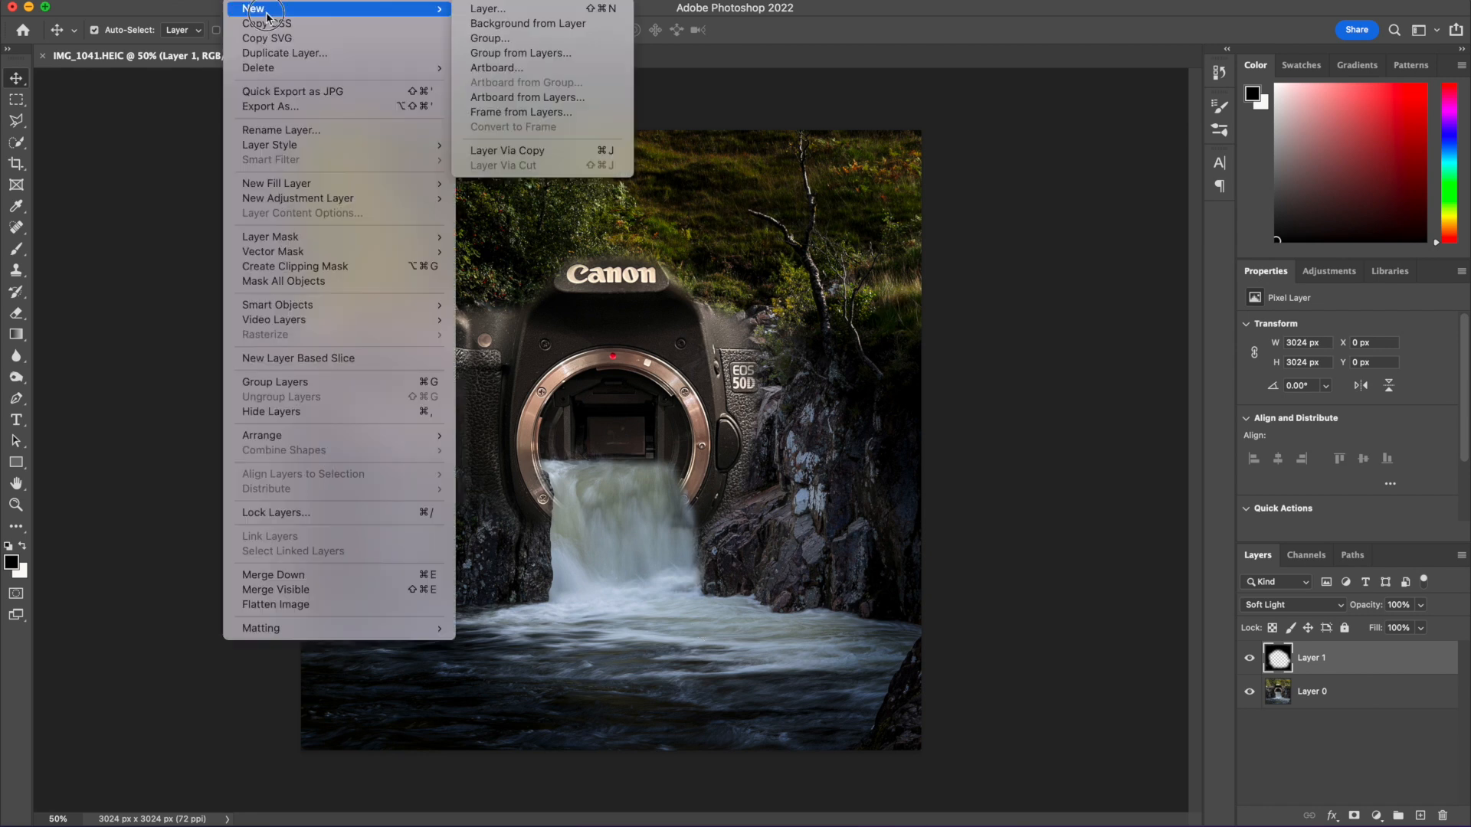
pyautogui.click(469, 9)
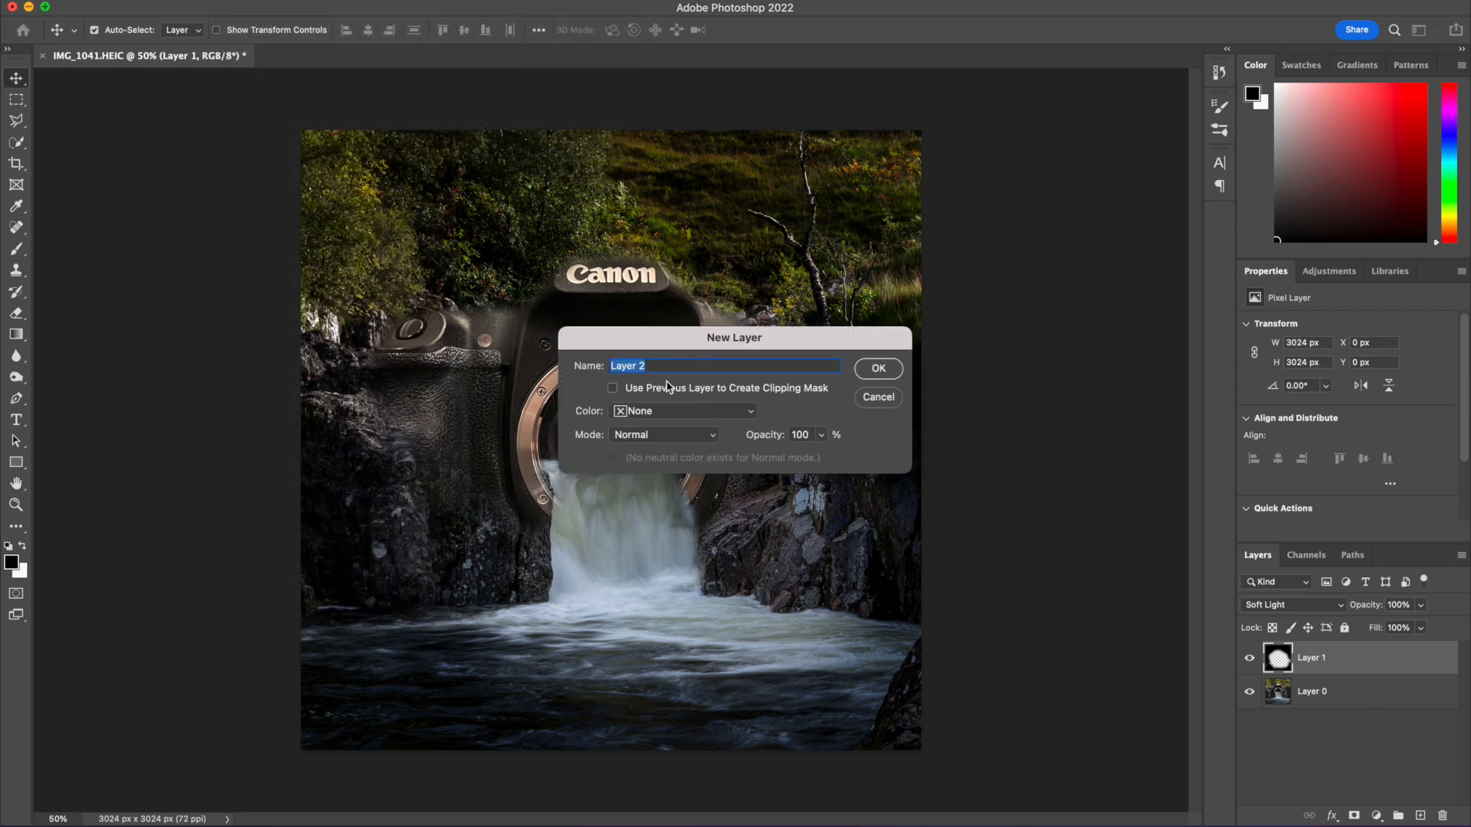
pyautogui.click(877, 370)
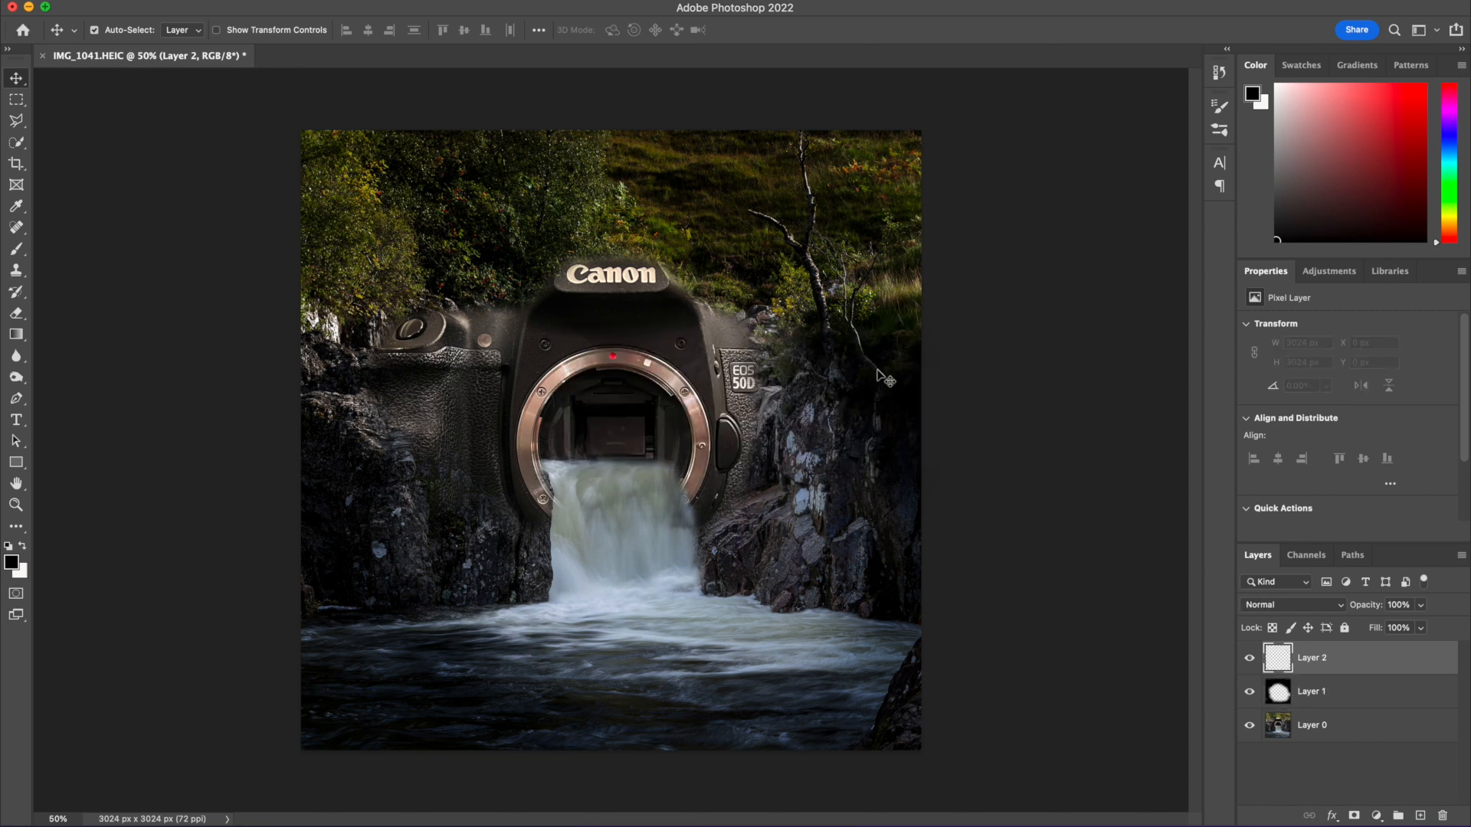
pyautogui.click(17, 249)
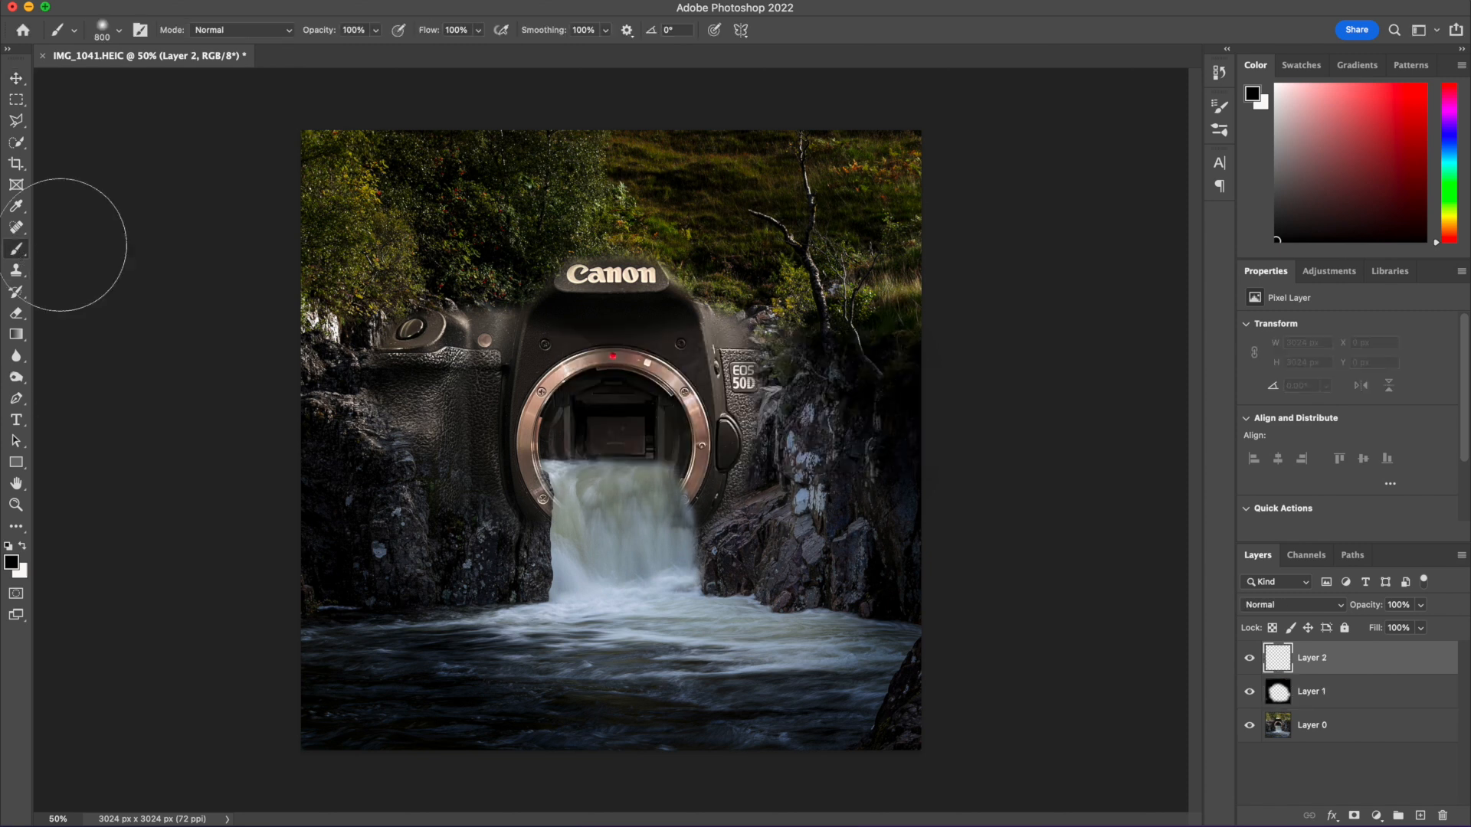
pyautogui.moveTo(312, 203)
pyautogui.mouseDown()
pyautogui.moveTo(300, 235)
pyautogui.moveTo(405, 192)
pyautogui.moveTo(291, 162)
pyautogui.moveTo(315, 121)
pyautogui.moveTo(312, 375)
pyautogui.moveTo(496, 217)
pyautogui.moveTo(428, 235)
pyautogui.moveTo(523, 220)
pyautogui.moveTo(508, 238)
pyautogui.moveTo(527, 186)
pyautogui.moveTo(330, 168)
pyautogui.moveTo(704, 184)
pyautogui.moveTo(609, 202)
pyautogui.moveTo(737, 207)
pyautogui.moveTo(842, 325)
pyautogui.moveTo(918, 357)
pyautogui.moveTo(904, 149)
pyautogui.moveTo(749, 104)
pyautogui.moveTo(799, 125)
pyautogui.moveTo(855, 187)
pyautogui.moveTo(858, 332)
pyautogui.moveTo(797, 252)
pyautogui.moveTo(743, 244)
pyautogui.moveTo(924, 430)
pyautogui.moveTo(969, 443)
pyautogui.mouseUp()
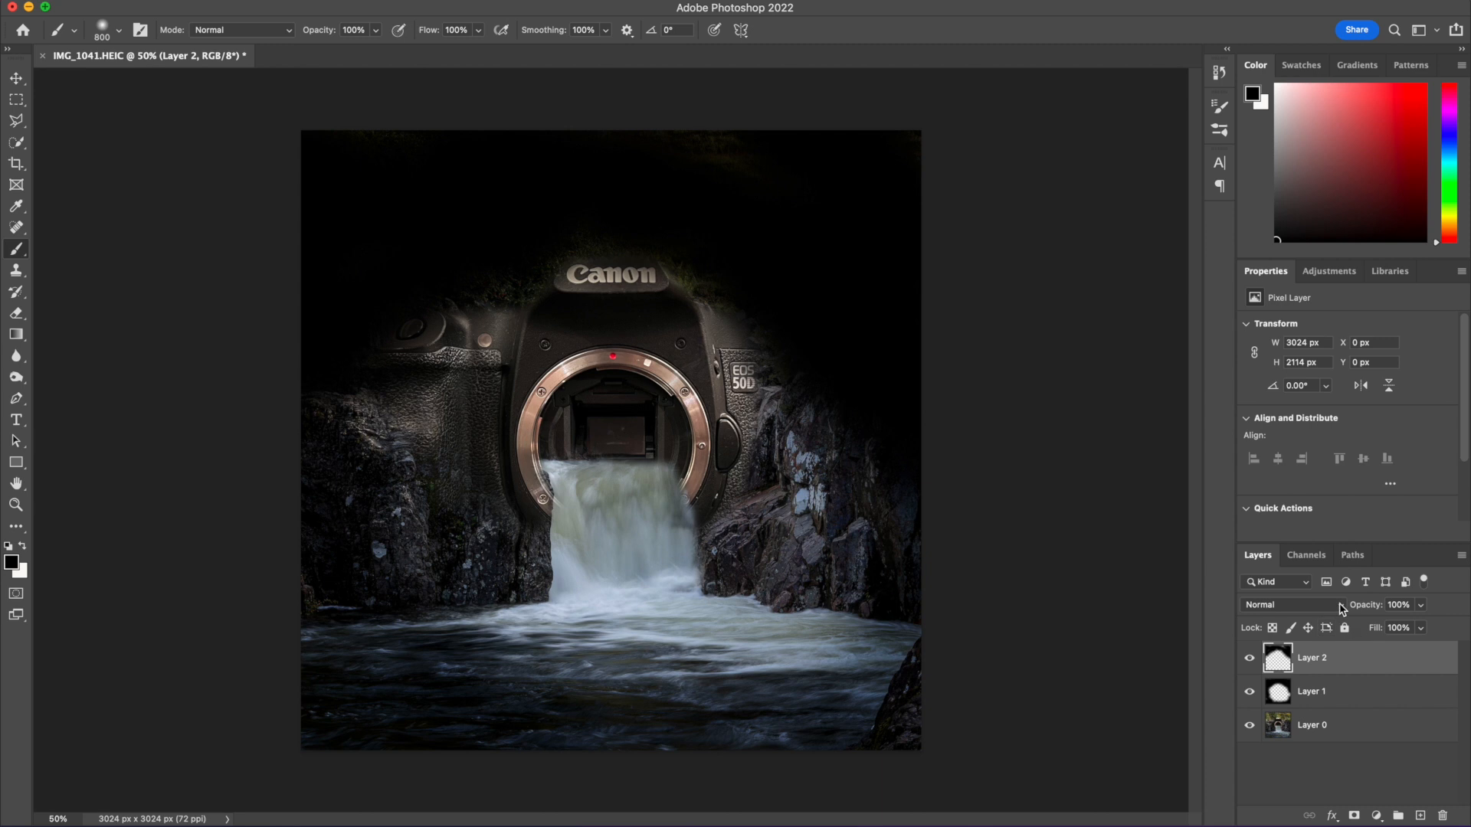
# Step: Try the Soft Light blend mode on Layer 2 and adjust its opacity
pyautogui.click(1293, 605)
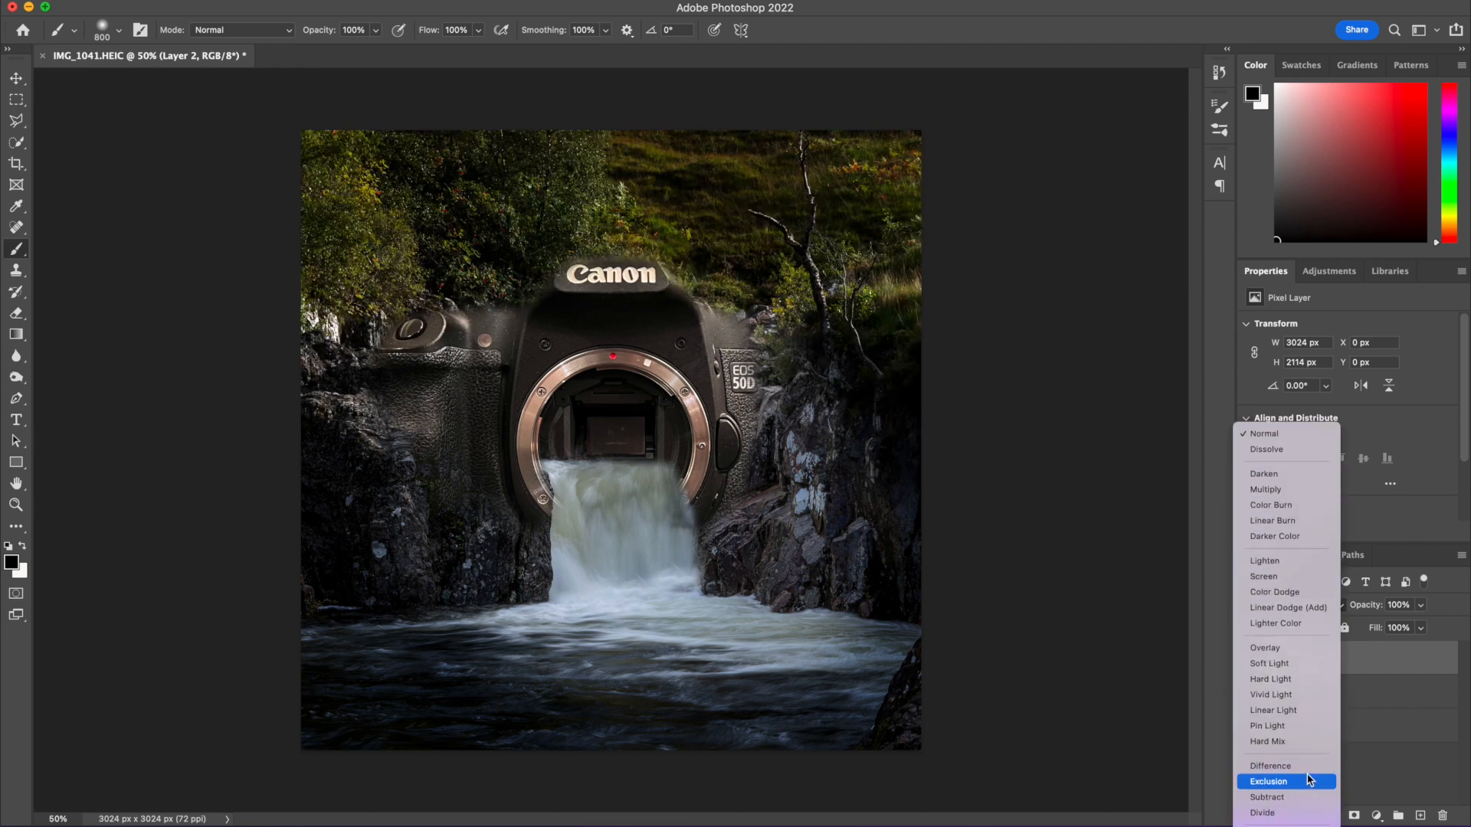
pyautogui.click(1295, 669)
pyautogui.click(1422, 606)
pyautogui.moveTo(1408, 628); pyautogui.dragTo(1433, 630)
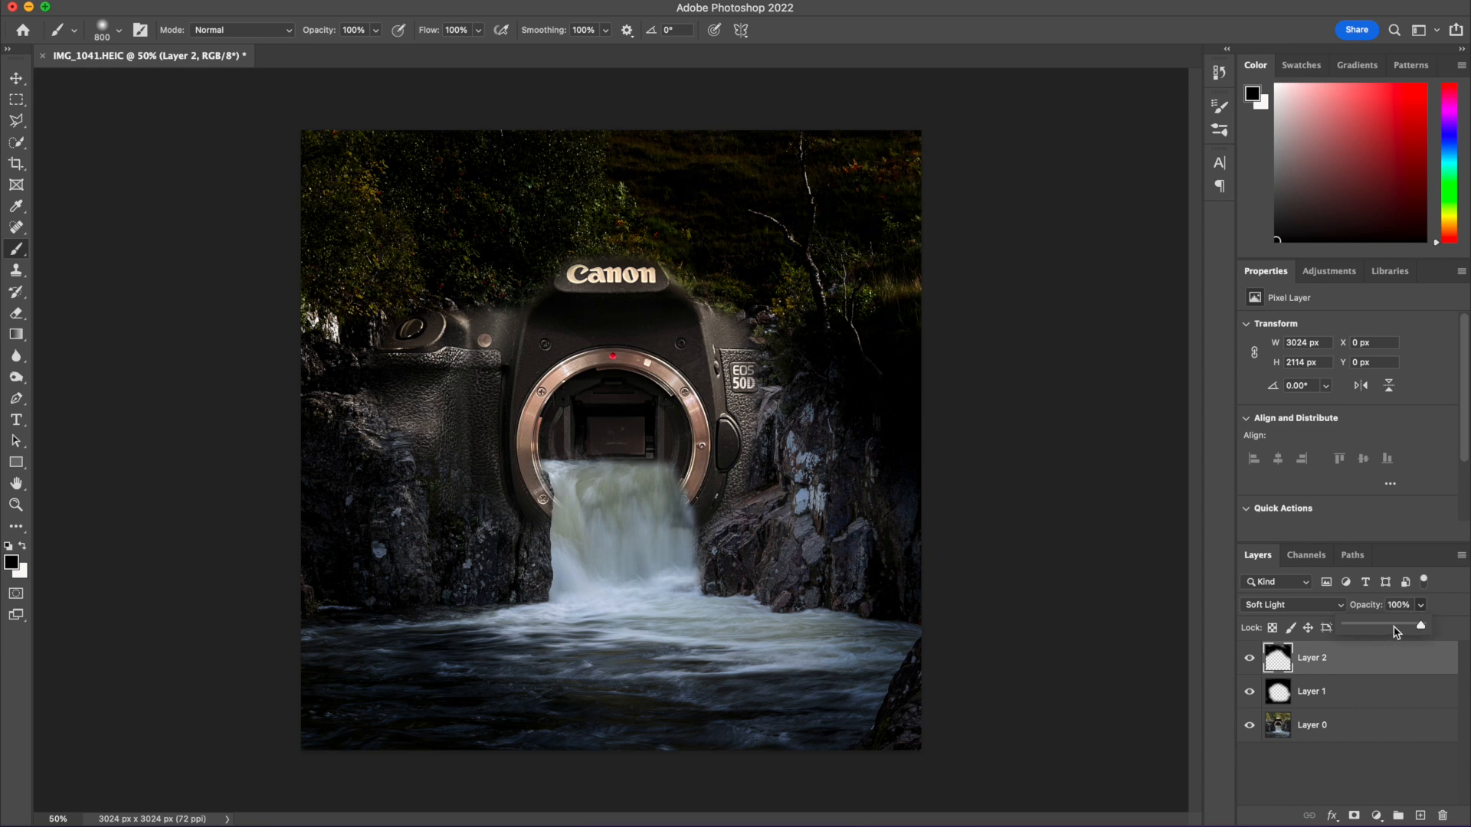
# Step: Set Layer 2's blend mode to Overlay and its opacity to 83%
pyautogui.click(1346, 611)
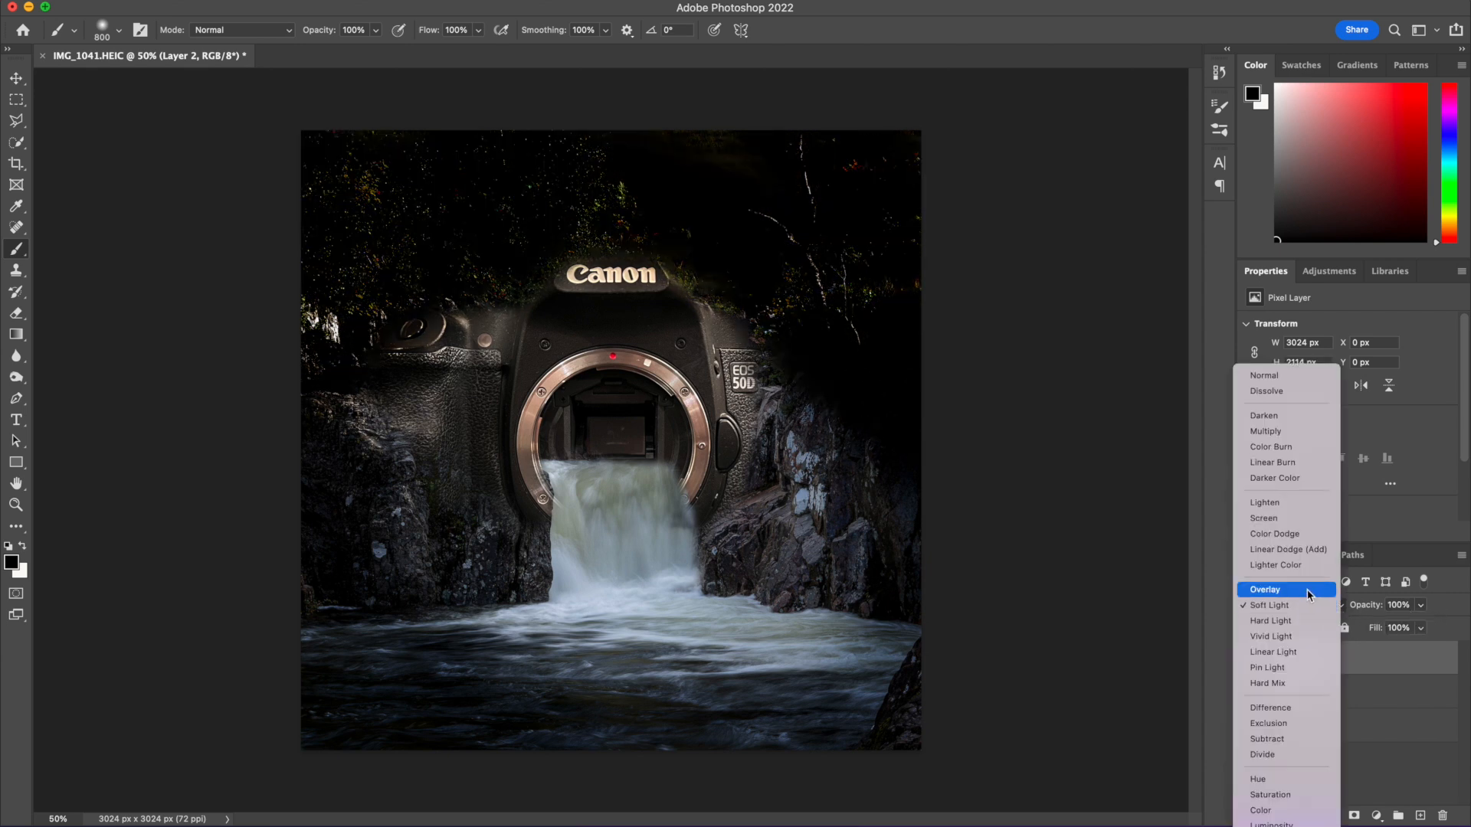
pyautogui.click(1287, 589)
pyautogui.click(1420, 605)
pyautogui.moveTo(1422, 627); pyautogui.dragTo(1399, 628)
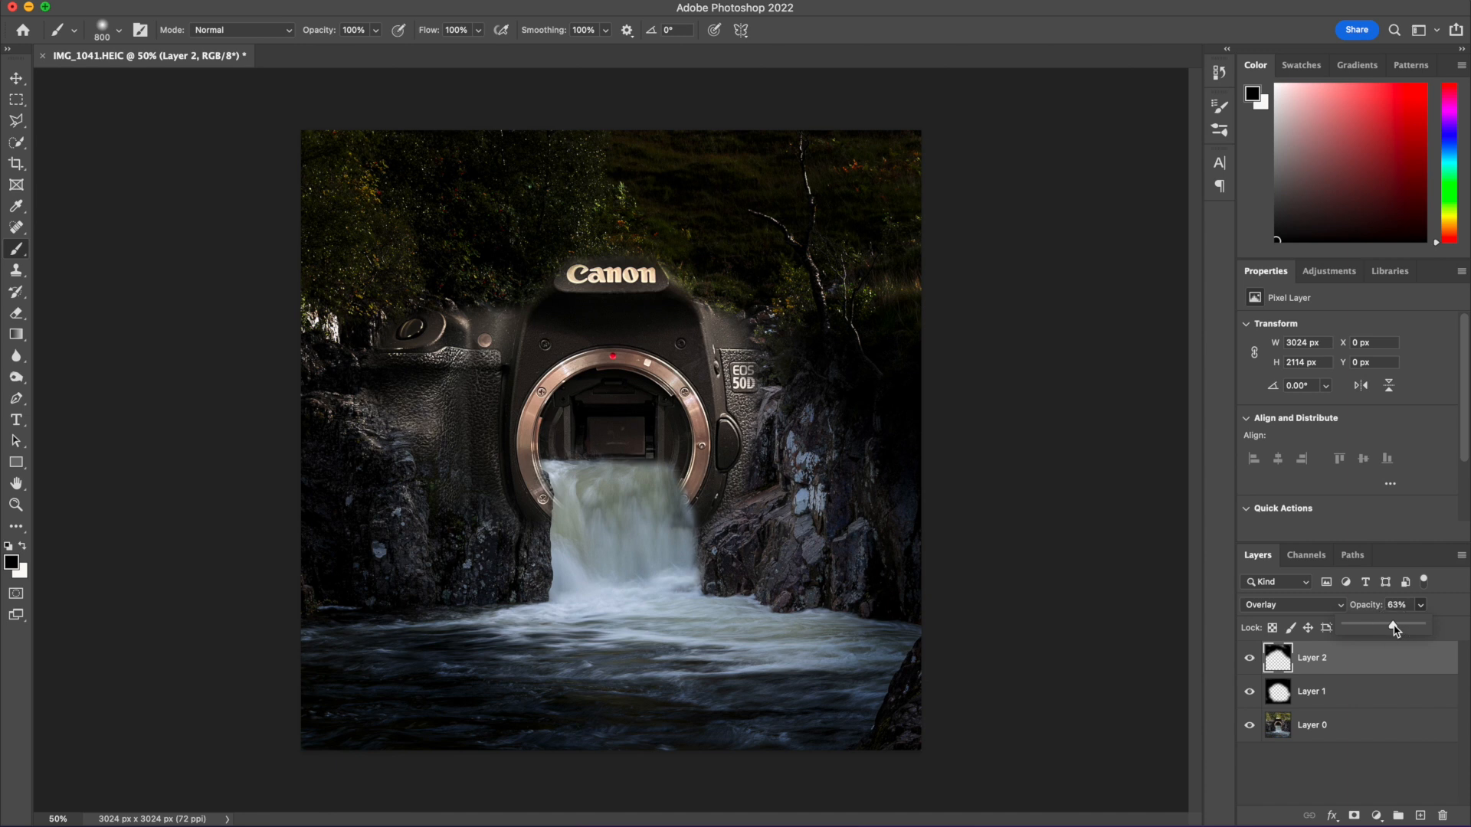
pyautogui.click(1408, 628)
pyautogui.moveTo(1408, 628); pyautogui.dragTo(1409, 627)
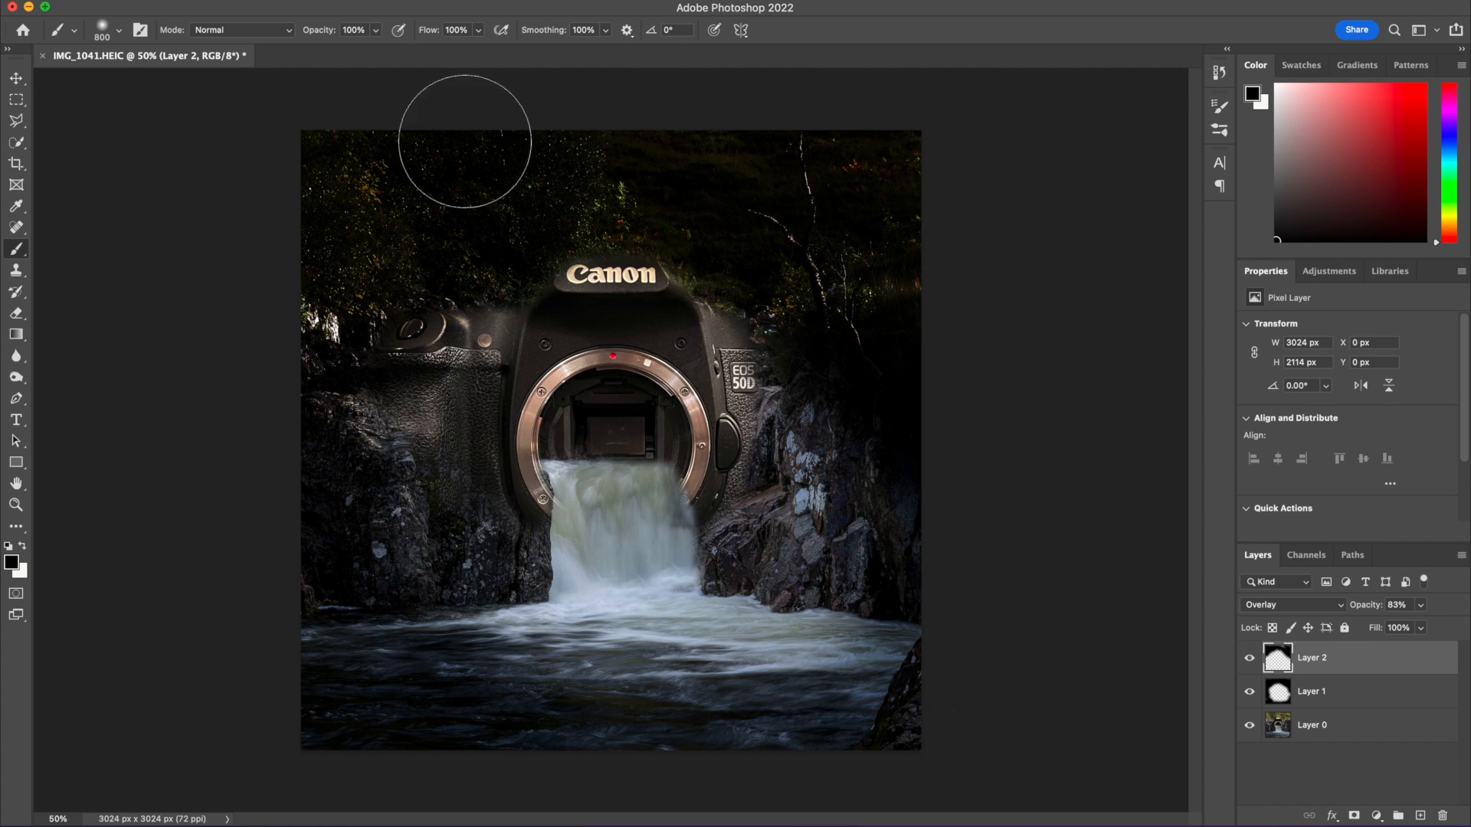
# Step: Add a third new layer and paint black across the hillside in the upper part of the picture
pyautogui.click(253, 3)
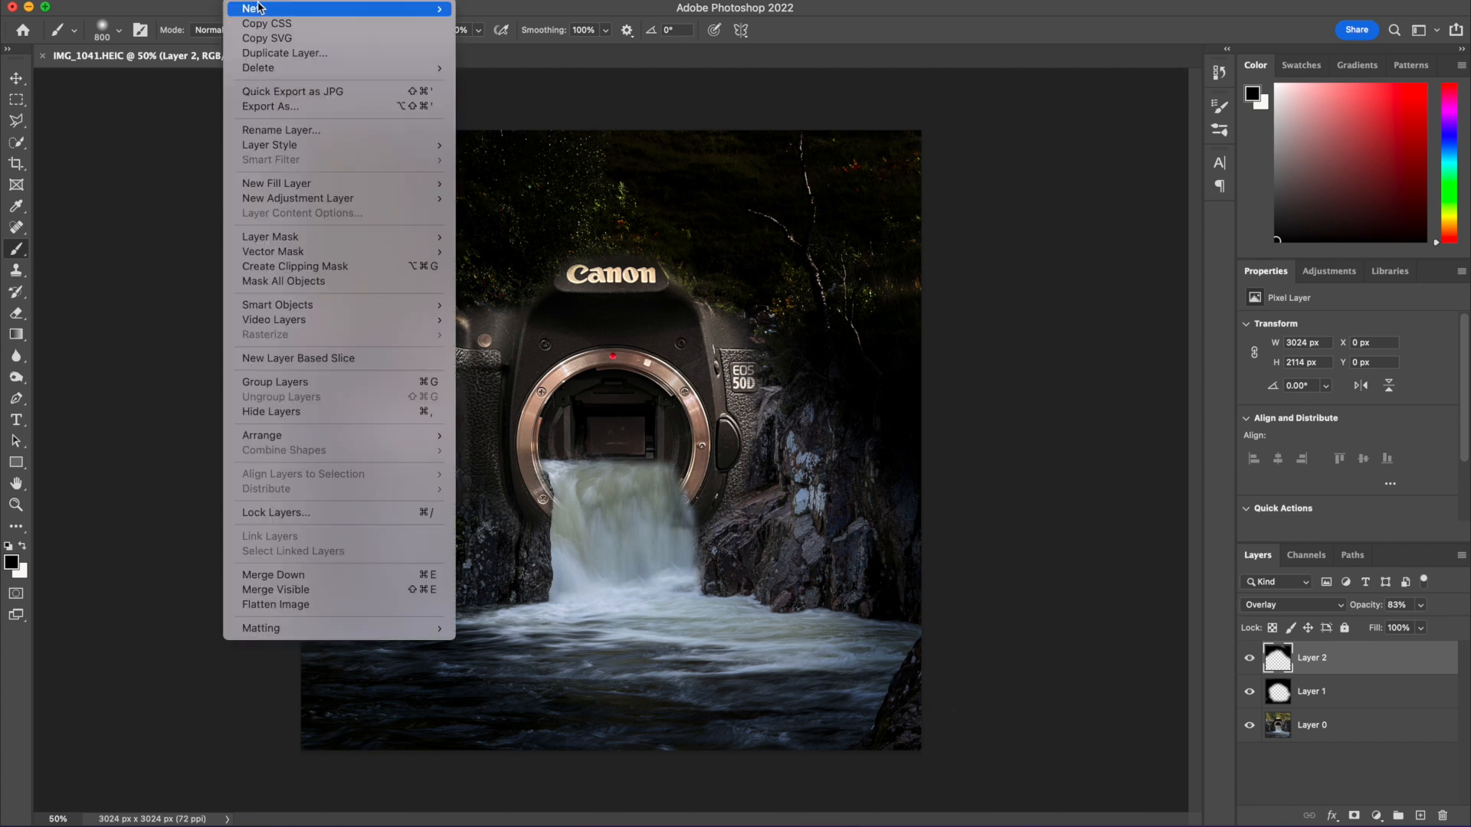
pyautogui.moveTo(330, 7)
pyautogui.click(510, 8)
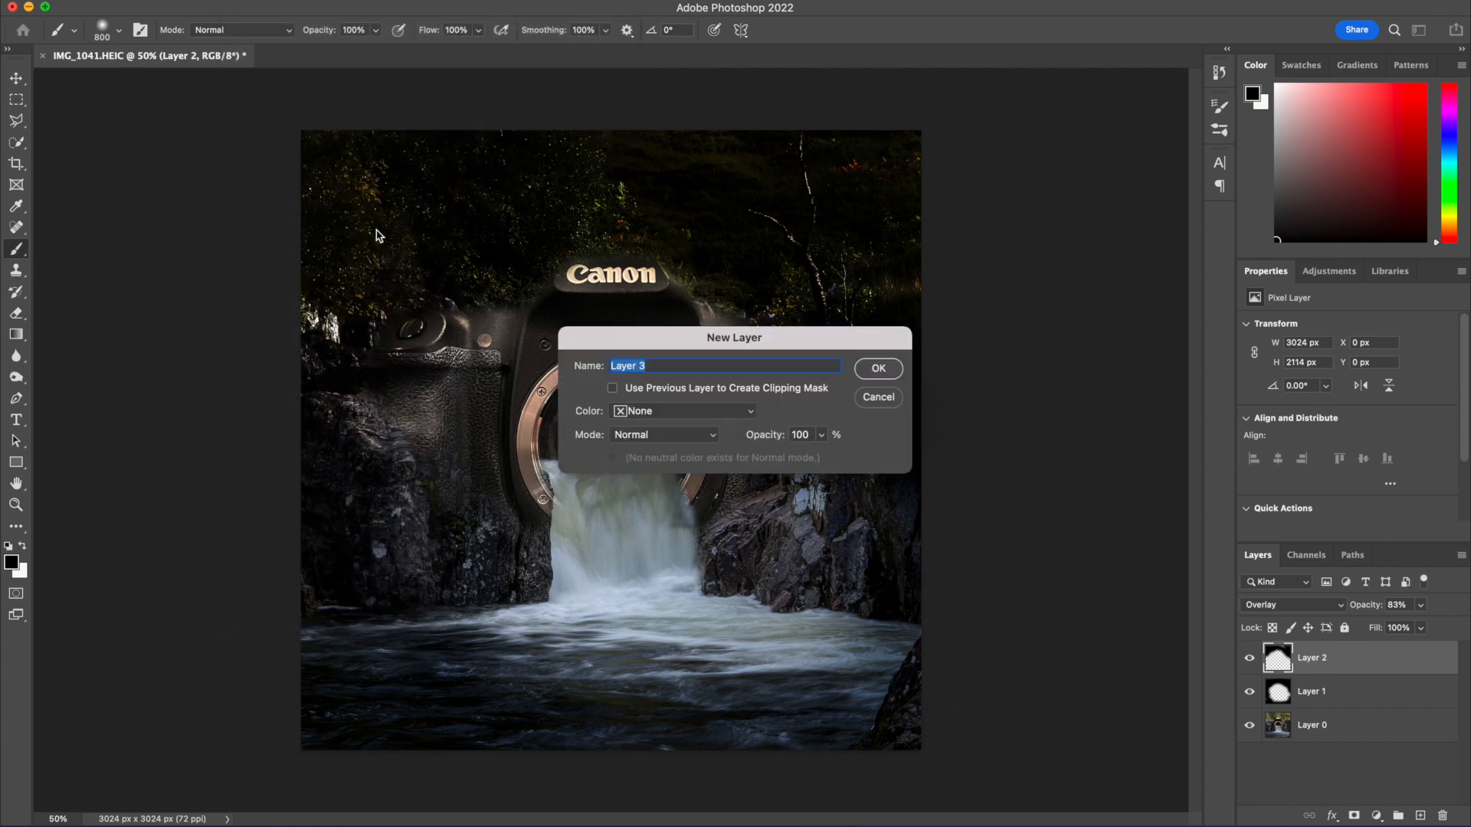
pyautogui.click(879, 369)
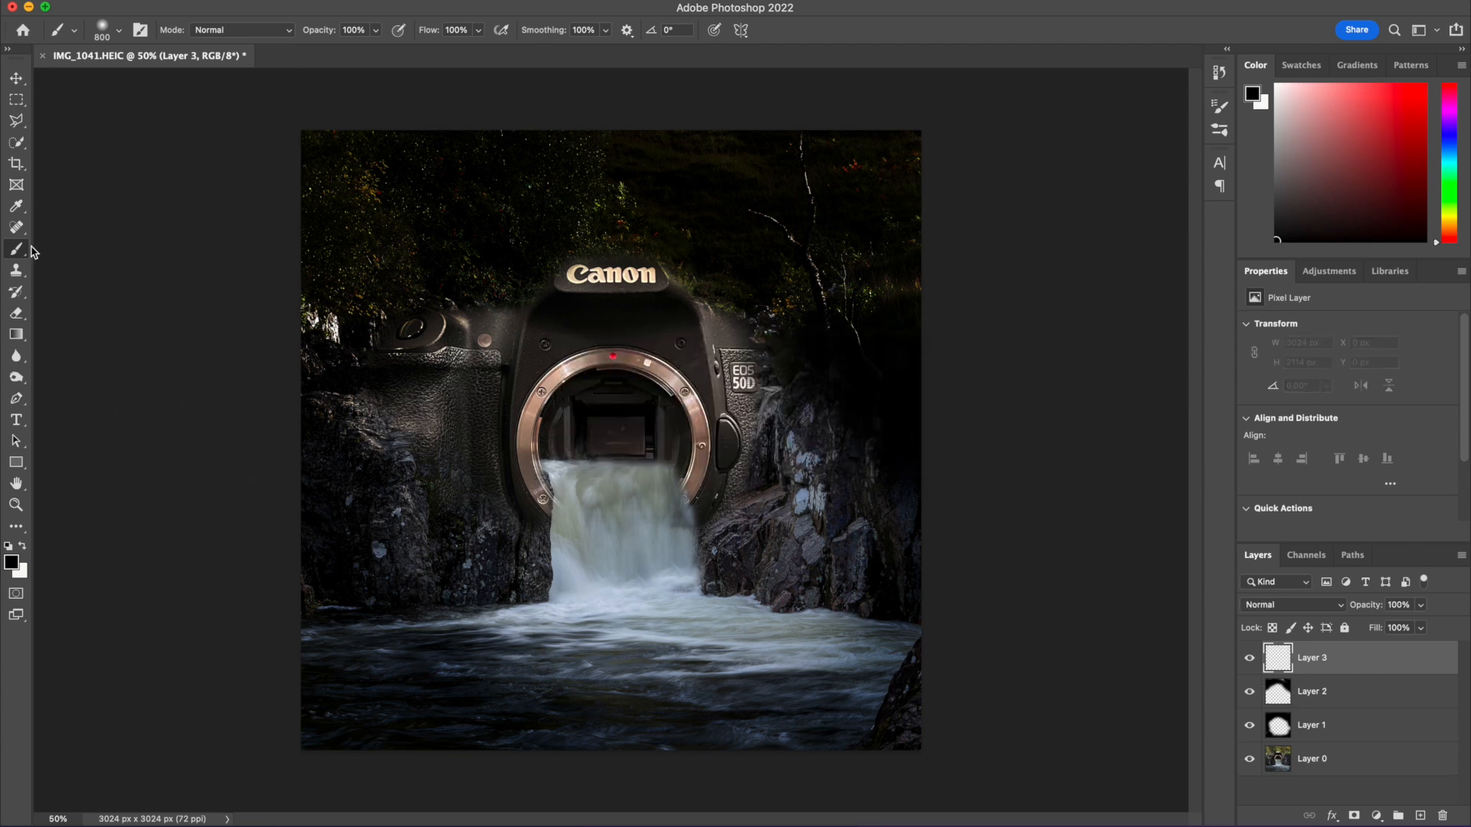
pyautogui.moveTo(312, 289)
pyautogui.mouseDown()
pyautogui.moveTo(327, 262)
pyautogui.moveTo(284, 345)
pyautogui.moveTo(456, 150)
pyautogui.moveTo(339, 126)
pyautogui.moveTo(394, 155)
pyautogui.moveTo(717, 138)
pyautogui.moveTo(914, 175)
pyautogui.moveTo(946, 195)
pyautogui.moveTo(823, 158)
pyautogui.moveTo(1001, 389)
pyautogui.moveTo(909, 150)
pyautogui.moveTo(934, 285)
pyautogui.moveTo(879, 231)
pyautogui.moveTo(921, 316)
pyautogui.moveTo(895, 280)
pyautogui.mouseUp()
pyautogui.moveTo(596, 179)
pyautogui.mouseDown()
pyautogui.moveTo(720, 189)
pyautogui.moveTo(836, 226)
pyautogui.moveTo(904, 296)
pyautogui.mouseUp()
# Step: Enlarge the brush to 1300 px and extend the black painting on Layer 3 around the picture's upper area
pyautogui.press(']')
pyautogui.press(']')
pyautogui.press(']')
pyautogui.press(']')
pyautogui.press(']')
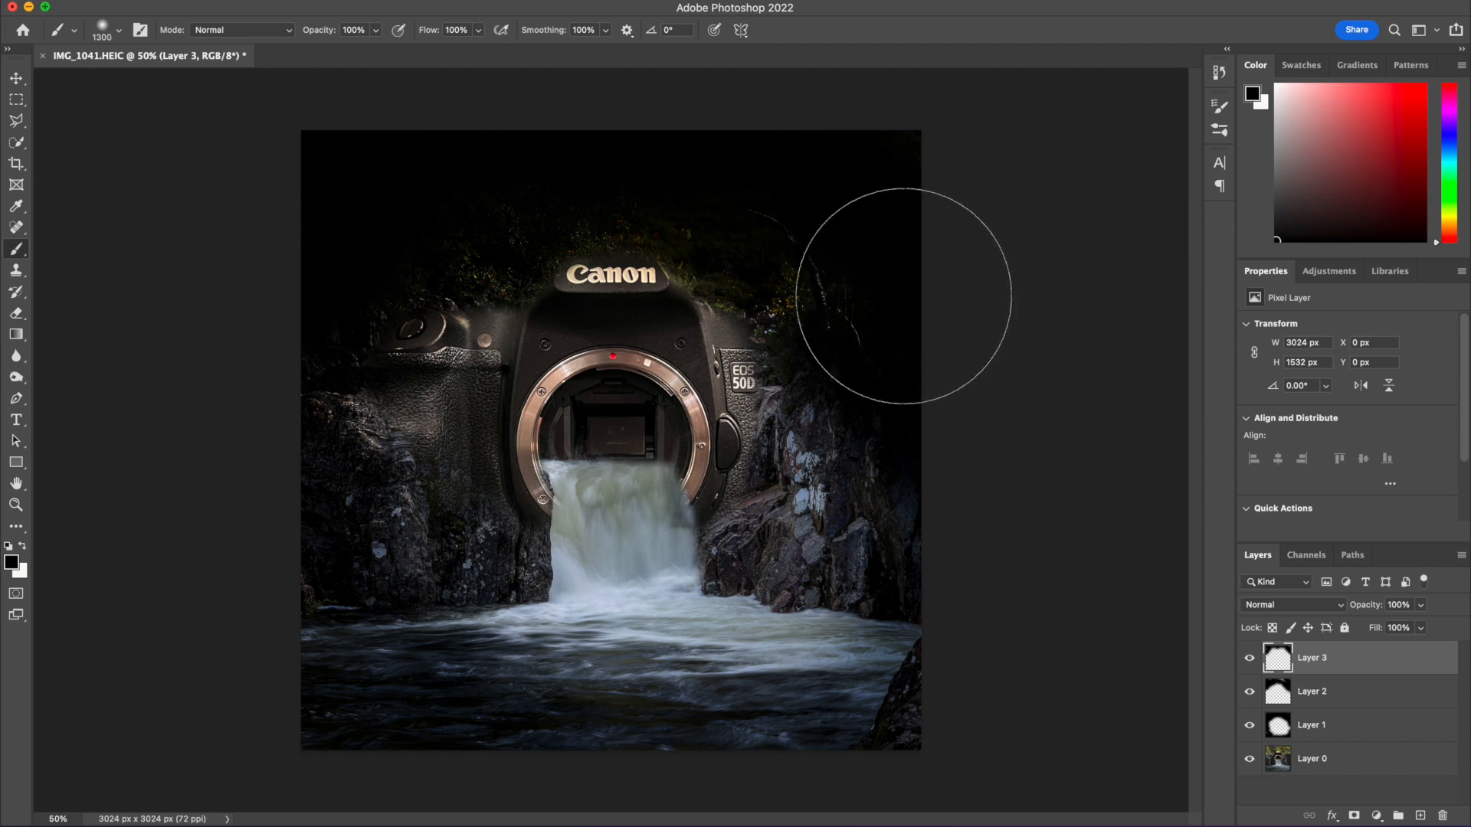
pyautogui.moveTo(880, 249)
pyautogui.mouseDown()
pyautogui.moveTo(876, 207)
pyautogui.moveTo(853, 239)
pyautogui.moveTo(584, 92)
pyautogui.moveTo(429, 178)
pyautogui.moveTo(351, 196)
pyautogui.moveTo(279, 256)
pyautogui.moveTo(229, 384)
pyautogui.moveTo(535, 99)
pyautogui.moveTo(688, 159)
pyautogui.moveTo(739, 158)
pyautogui.moveTo(866, 283)
pyautogui.moveTo(917, 249)
pyautogui.mouseUp()
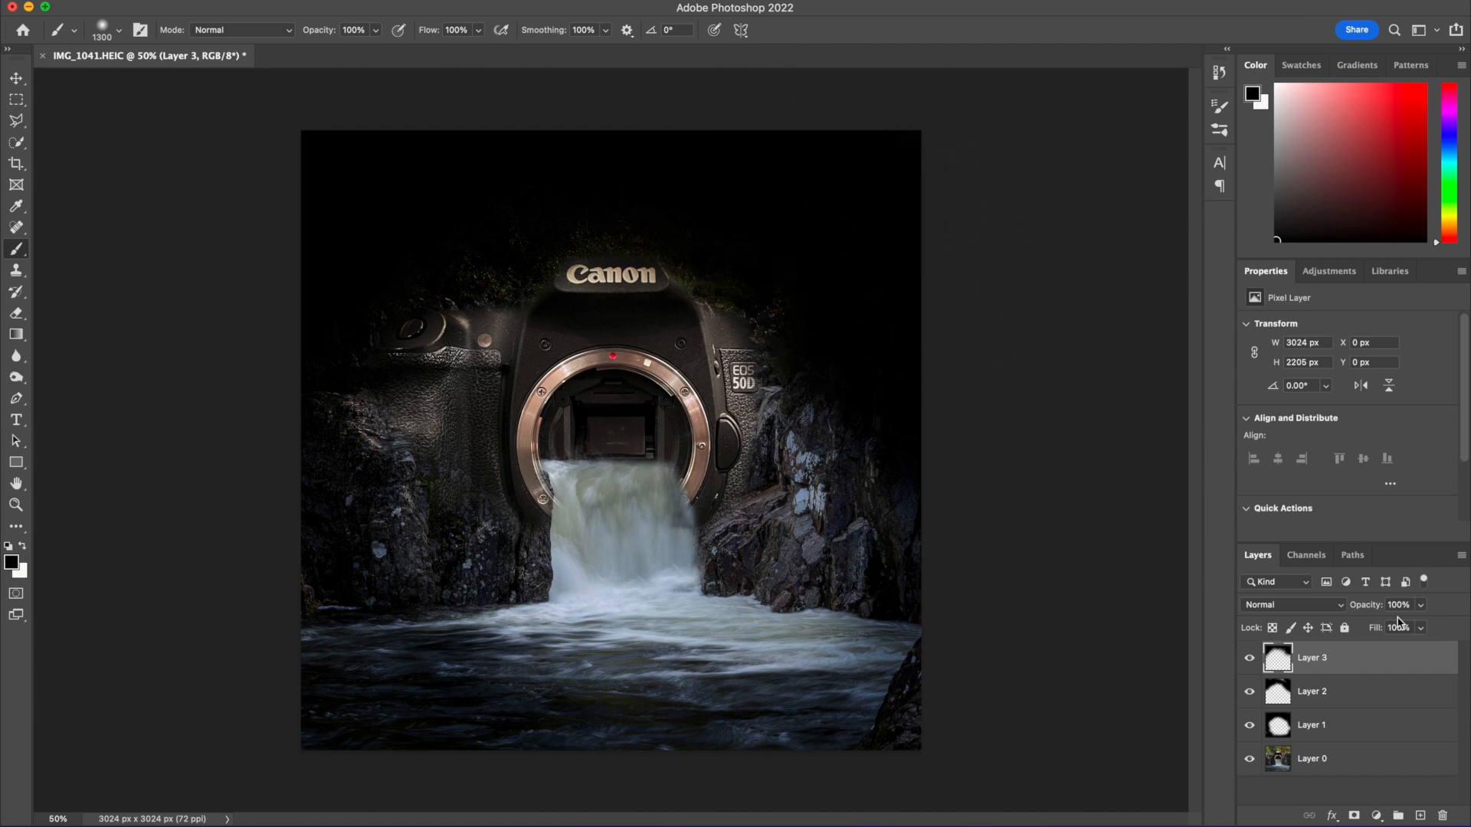
# Step: Set Layer 3's opacity to 75% and flatten all layers into the background
pyautogui.click(1422, 606)
pyautogui.moveTo(1421, 630)
pyautogui.mouseDown()
pyautogui.moveTo(1336, 644)
pyautogui.moveTo(1401, 629)
pyautogui.mouseUp()
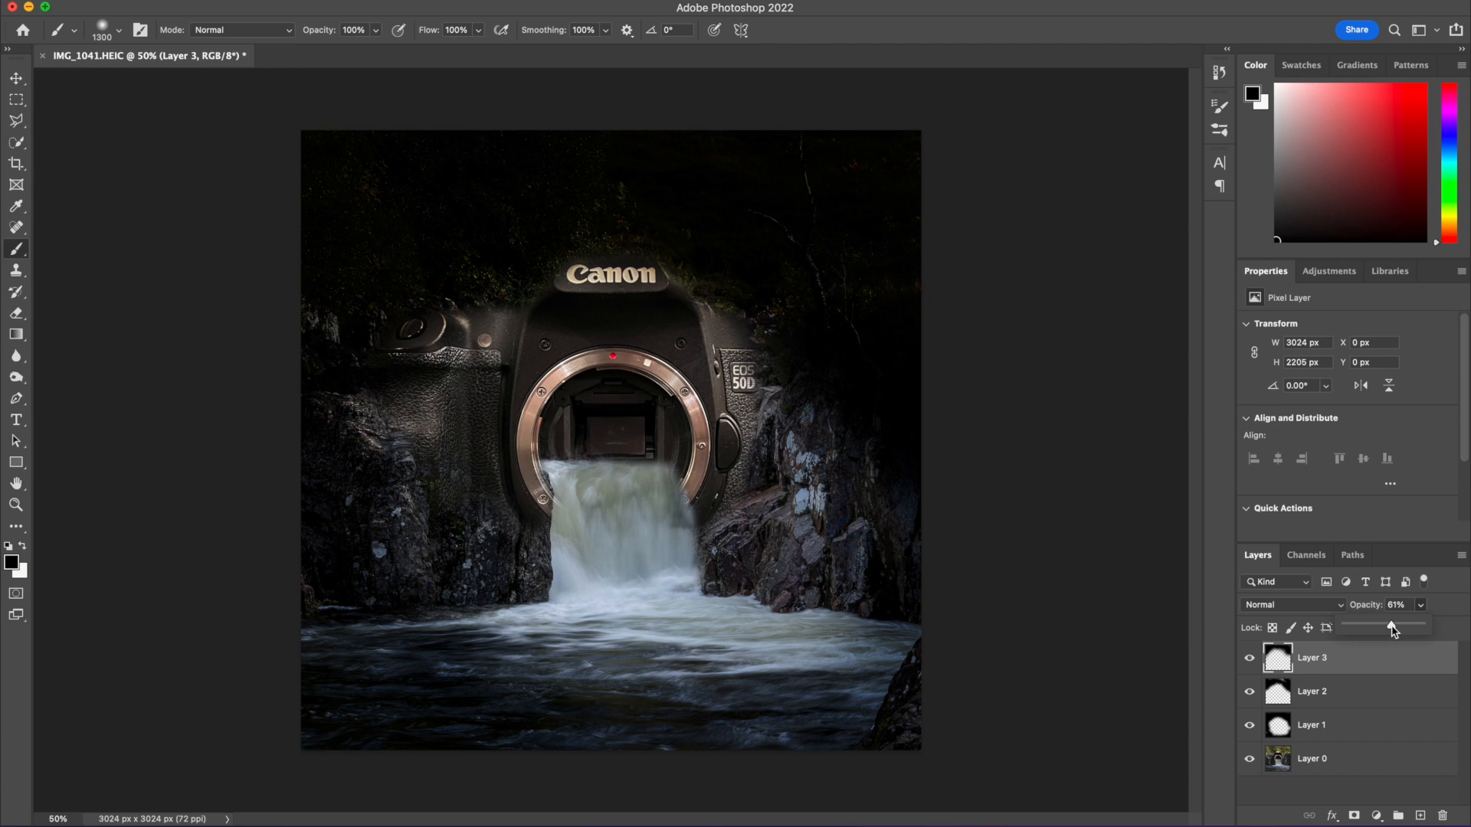
pyautogui.moveTo(1404, 632); pyautogui.dragTo(1404, 630)
pyautogui.click(16, 79)
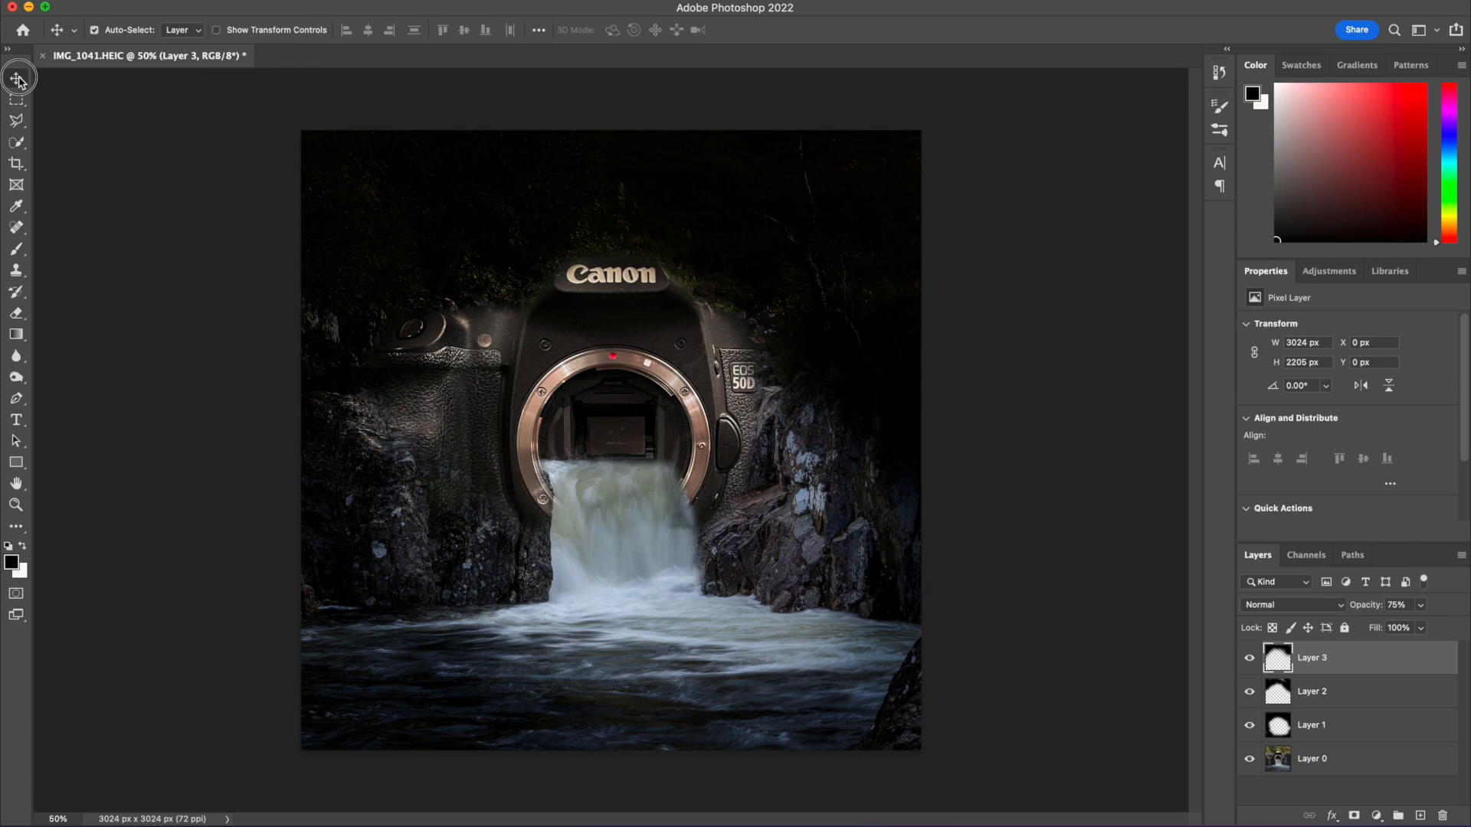
pyautogui.click(265, 1)
pyautogui.click(309, 606)
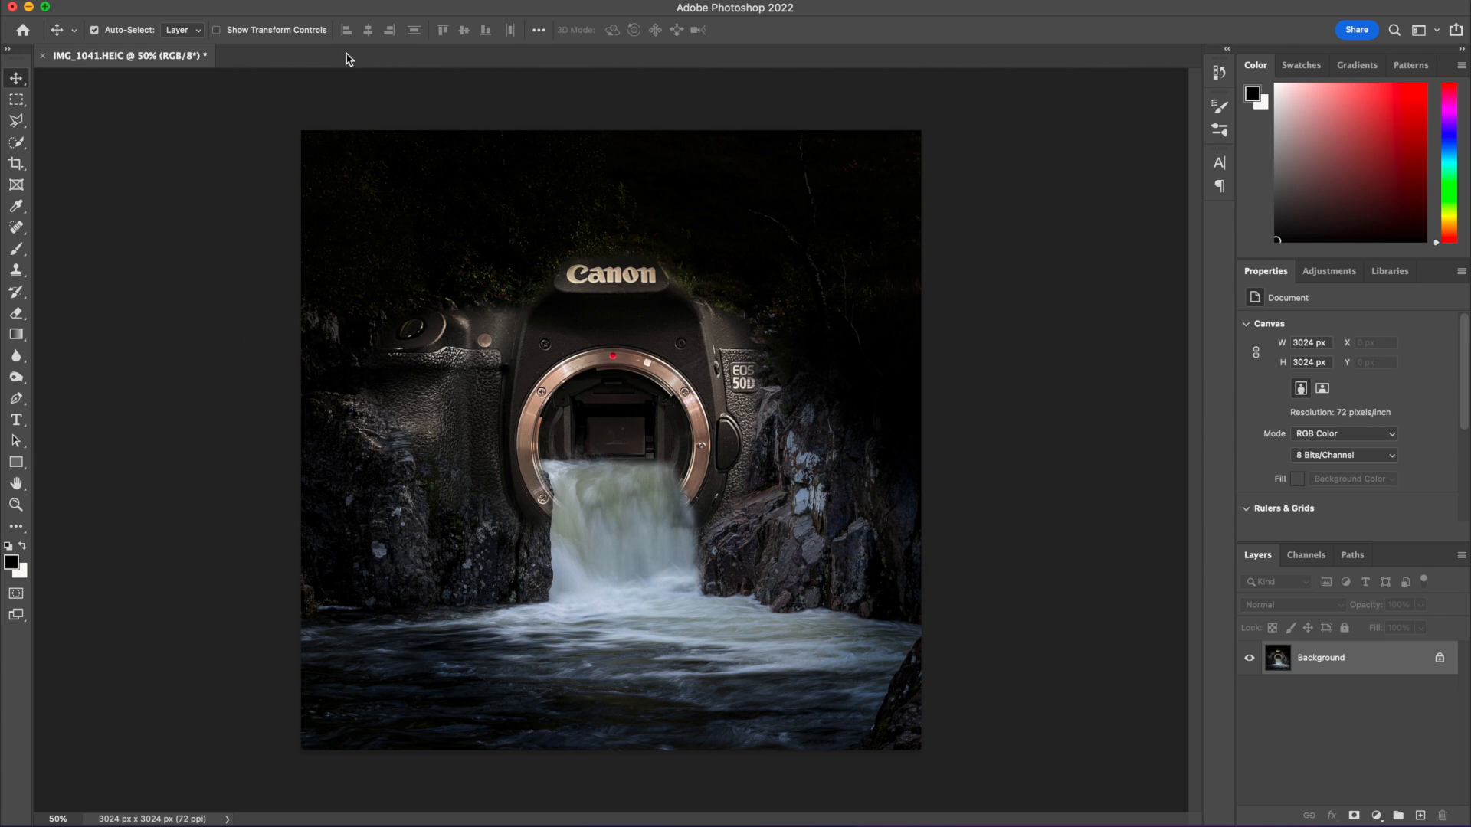
# Step: Apply a Hue/Saturation adjustment that slightly raises the saturation of the flattened image
pyautogui.click(200, 3)
pyautogui.moveTo(322, 32)
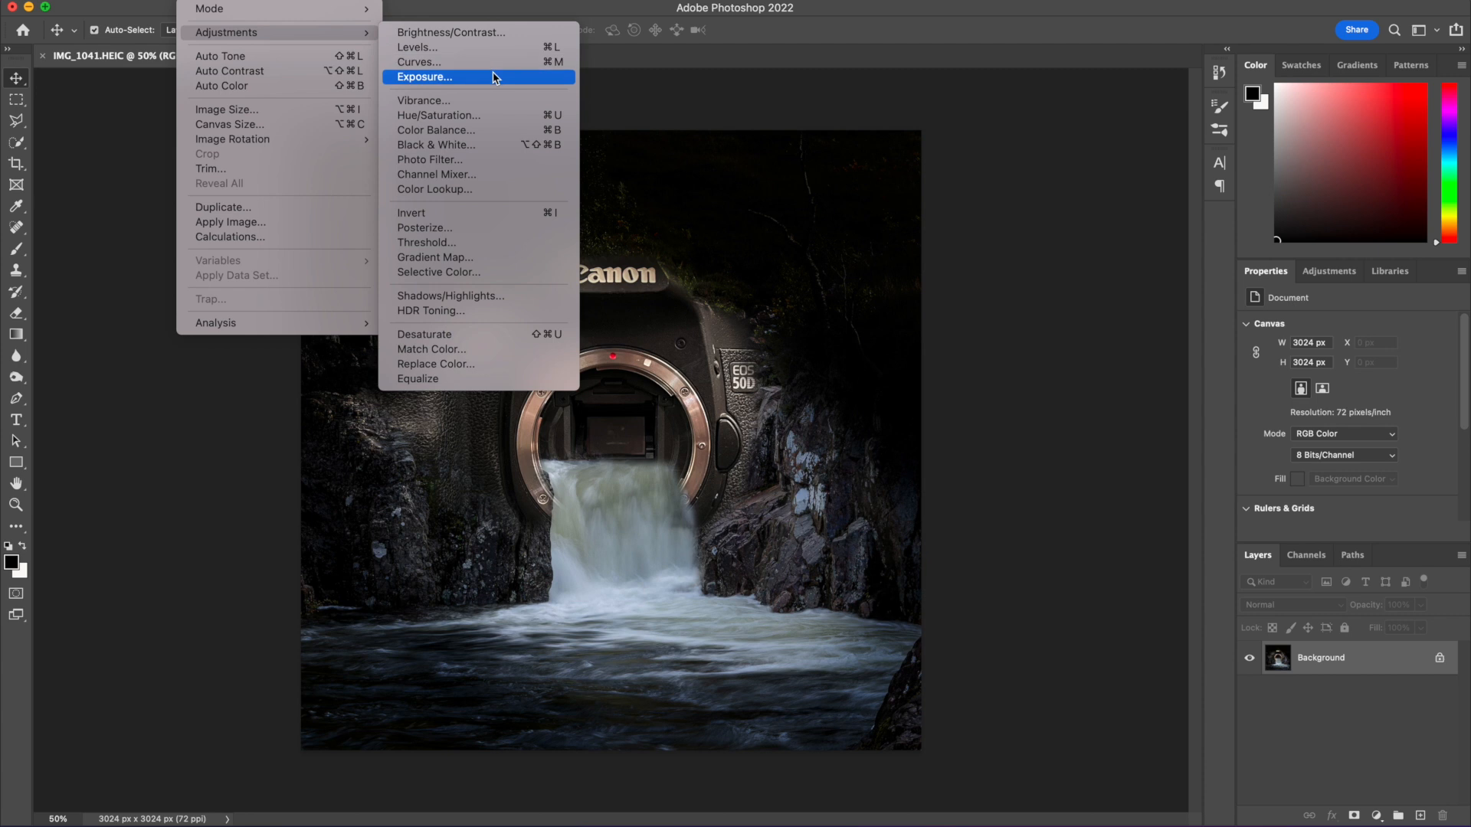
pyautogui.click(483, 115)
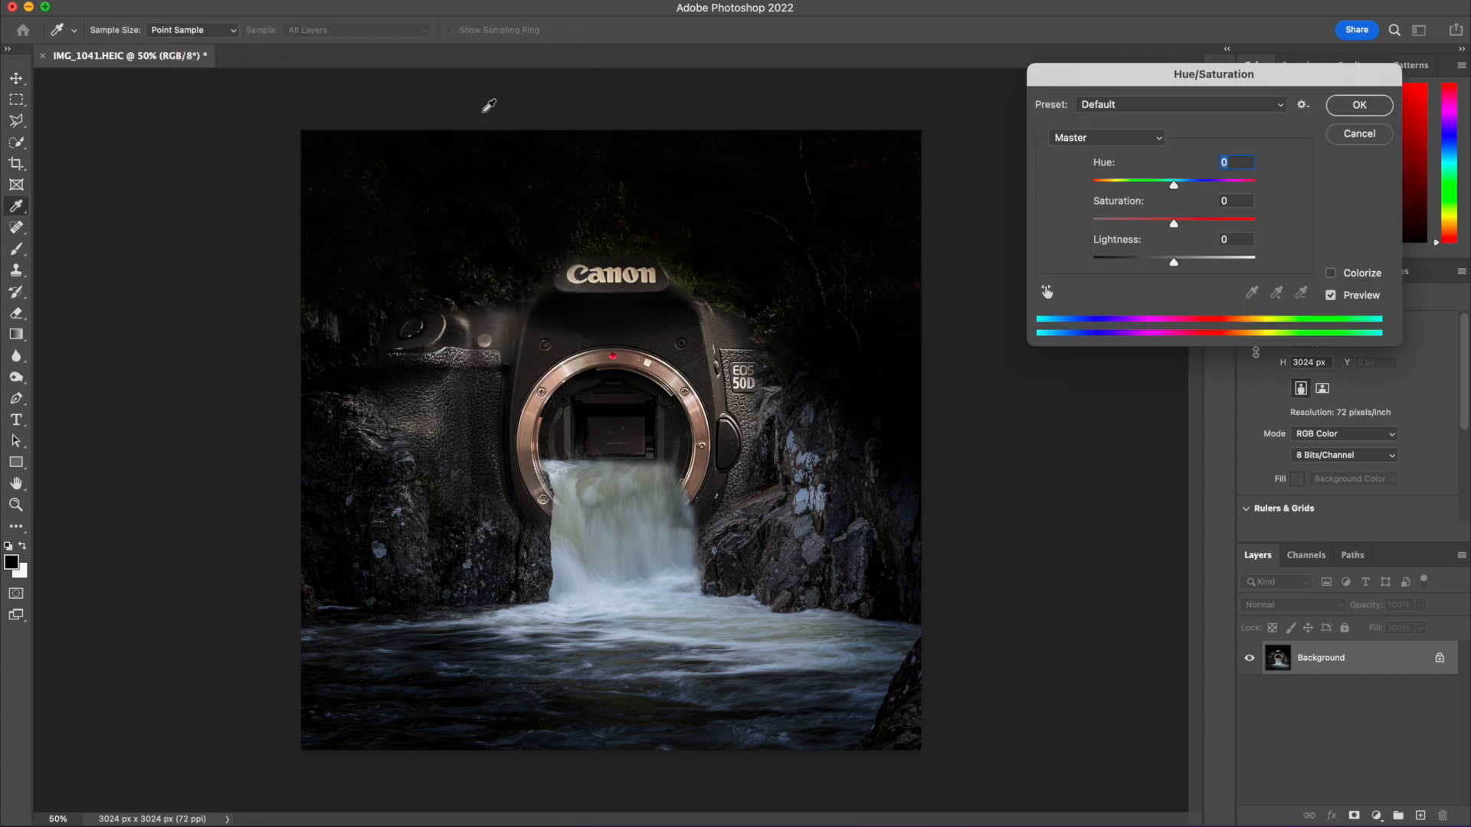
pyautogui.moveTo(1180, 227)
pyautogui.mouseDown()
pyautogui.moveTo(1228, 226)
pyautogui.moveTo(1186, 227)
pyautogui.mouseUp()
pyautogui.click(1350, 107)
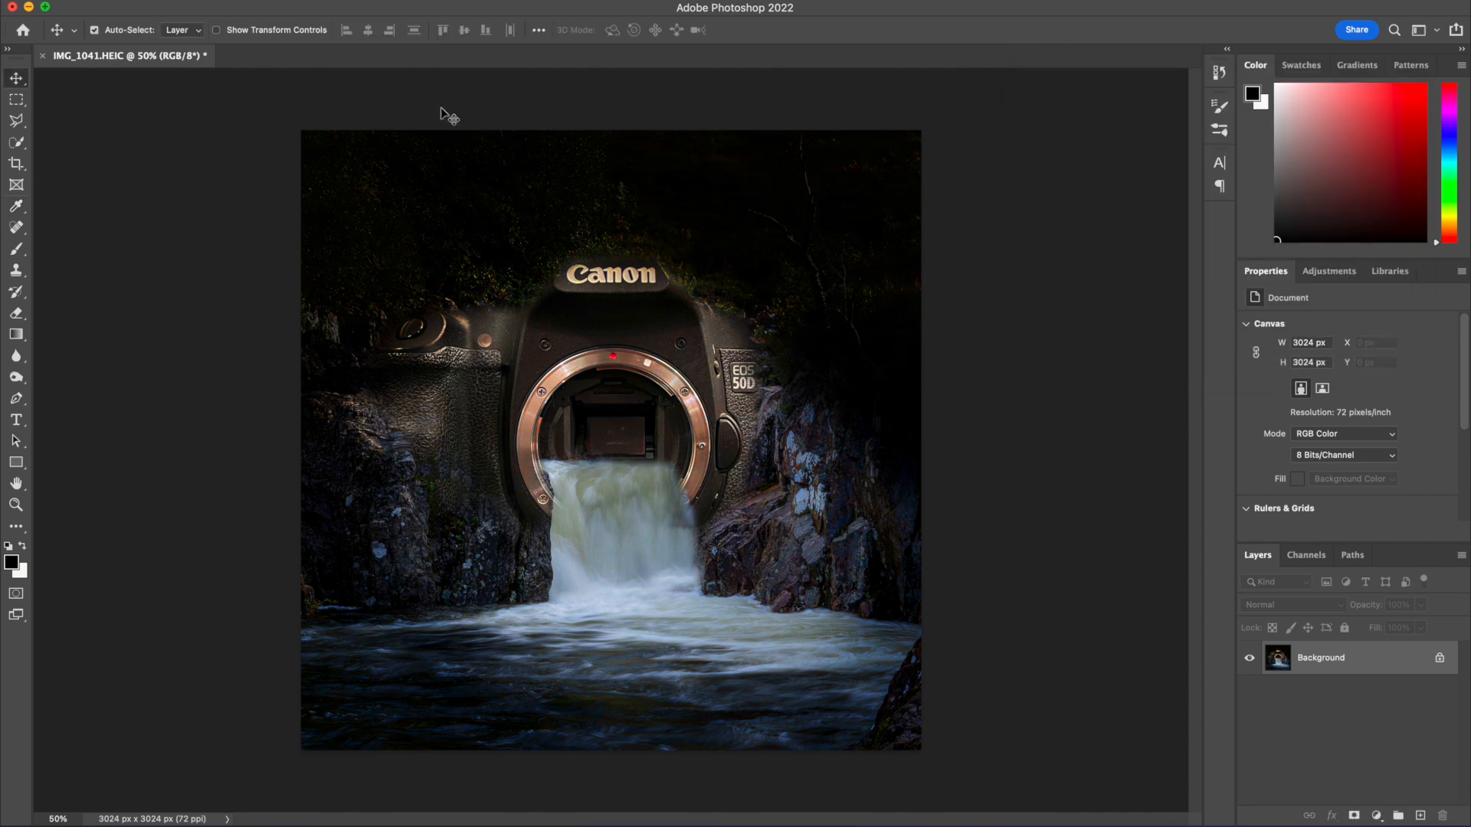
pyautogui.click(208, 1)
pyautogui.moveTo(240, 1)
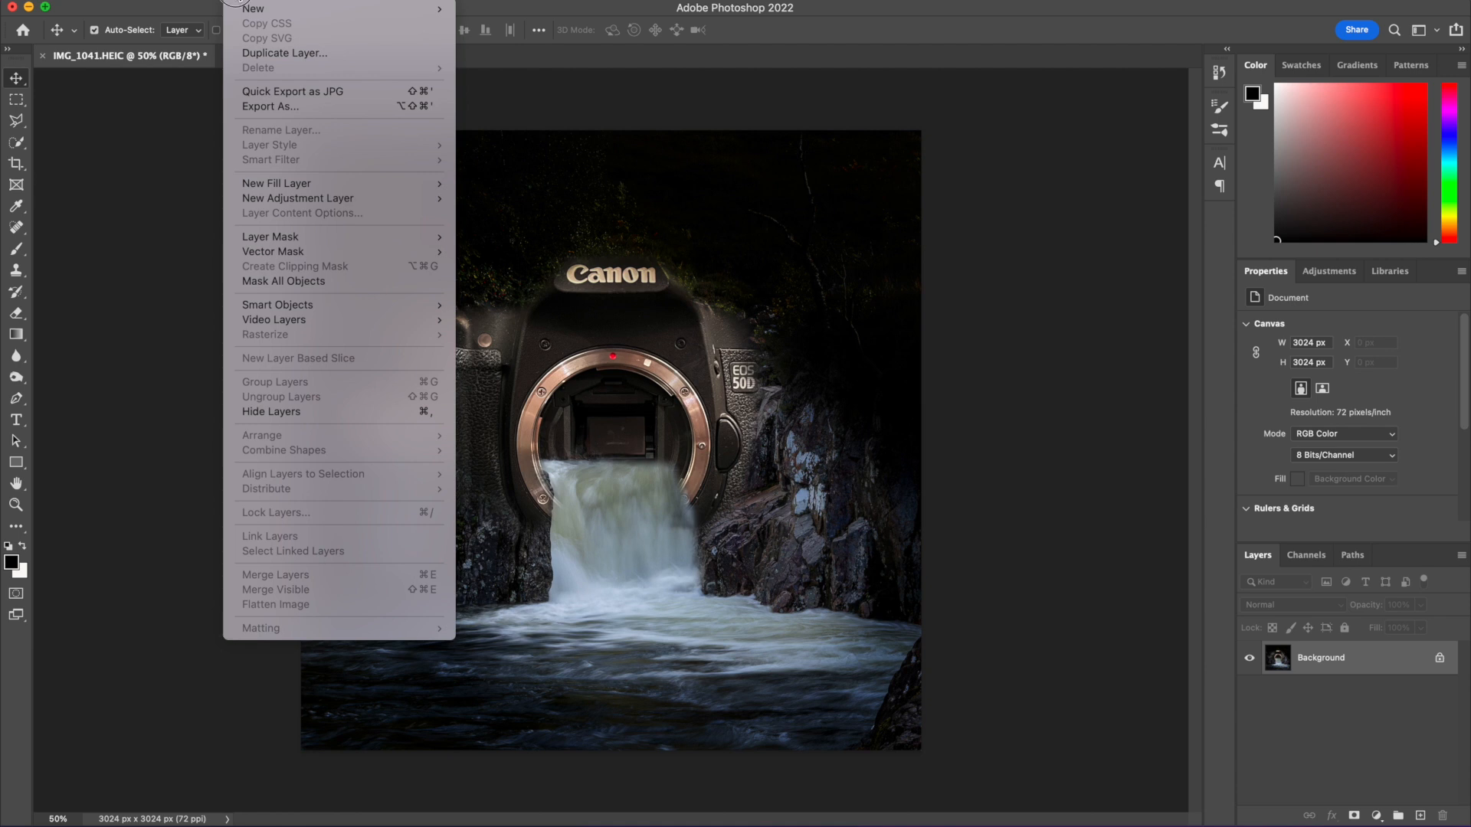
pyautogui.click(225, 39)
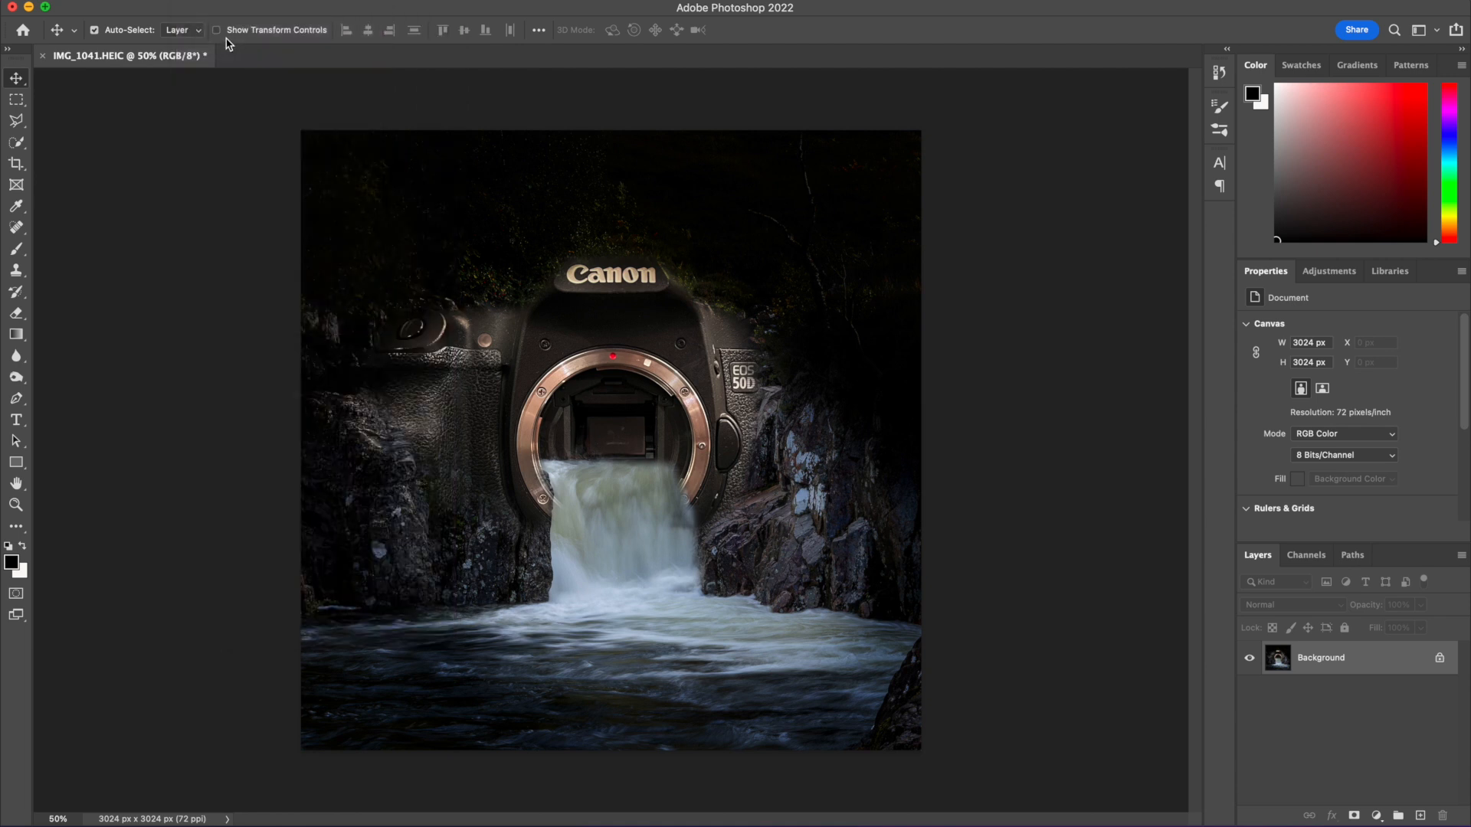
# Step: Apply a Shadows/Highlights adjustment to the flattened image with the shadows amount at 2% and highlights at 0%
pyautogui.click(209, 1)
pyautogui.moveTo(222, 32)
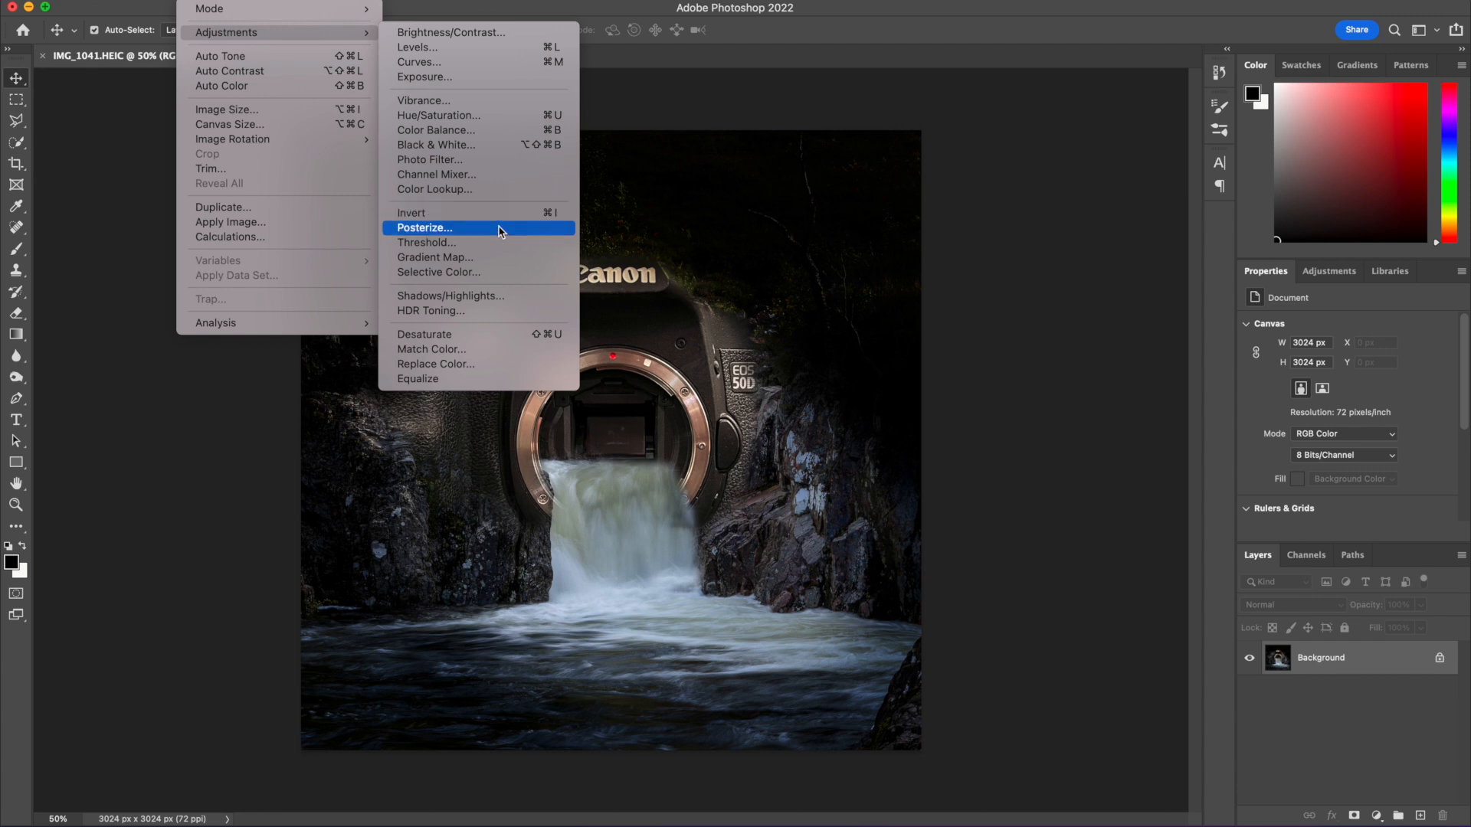
pyautogui.click(471, 297)
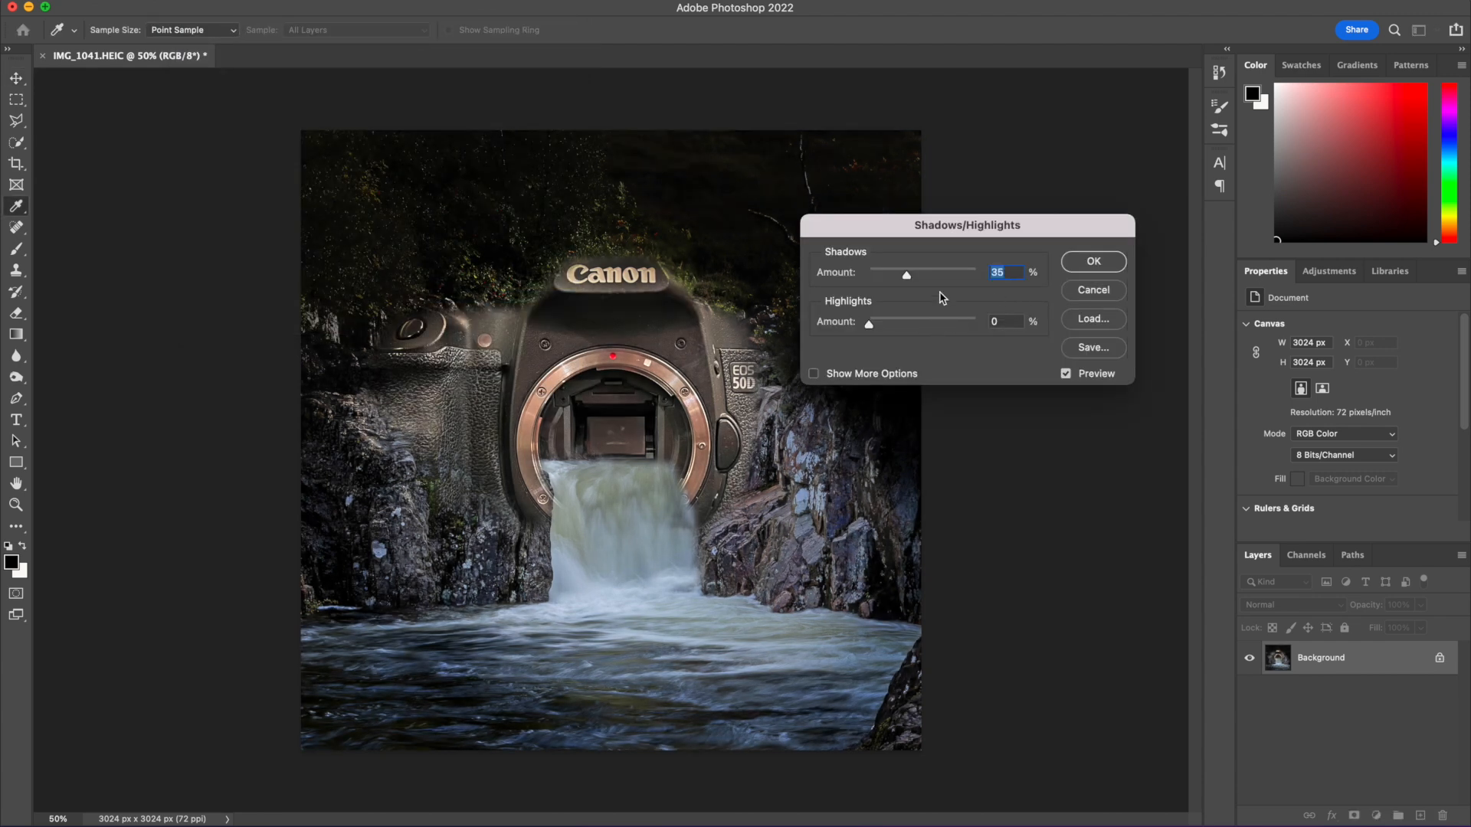
pyautogui.moveTo(906, 274); pyautogui.dragTo(874, 282)
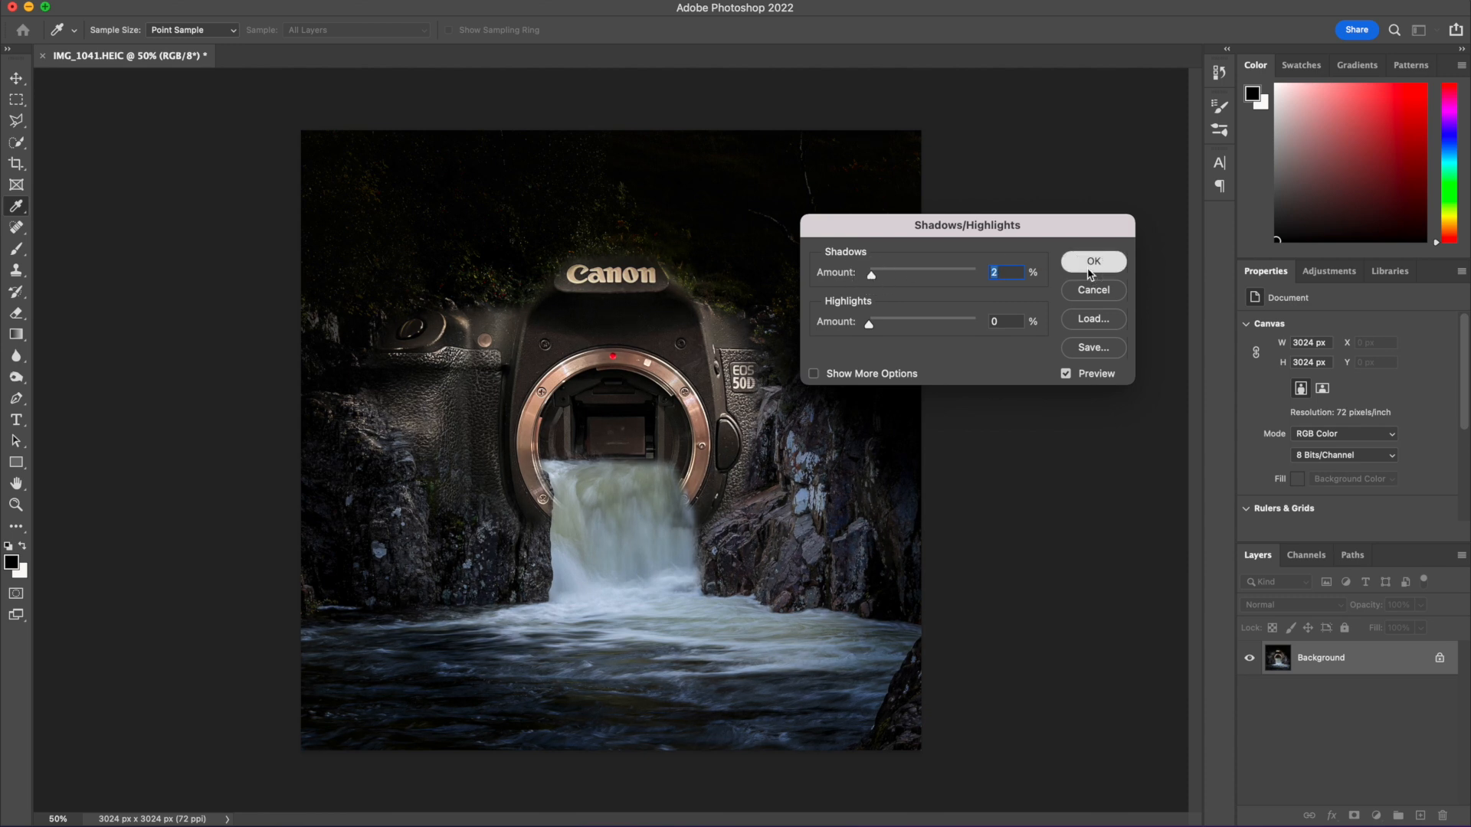
pyautogui.click(1090, 261)
pyautogui.press('v')
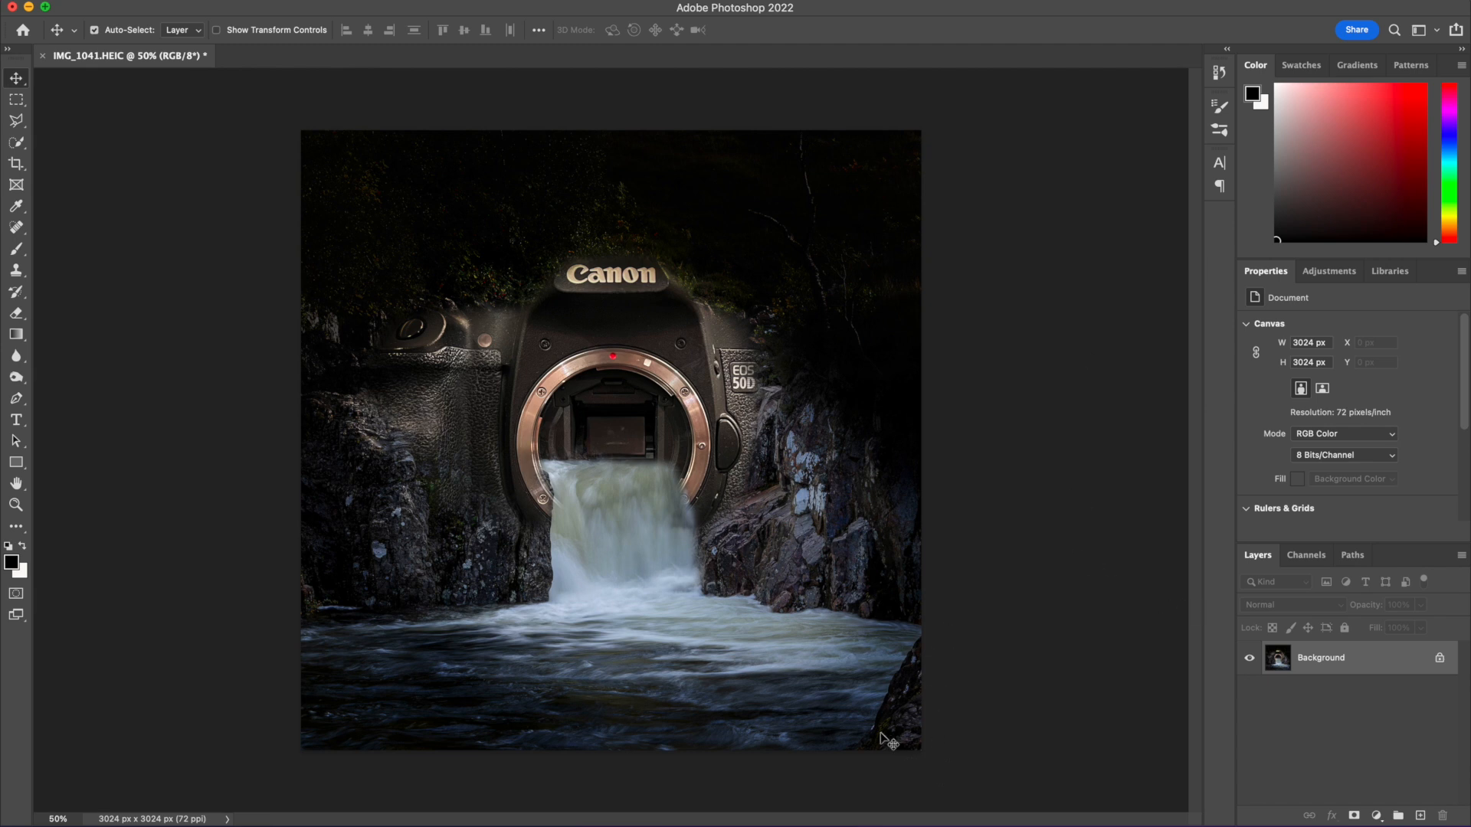
# Step: Remove the rock in the picture's lower-right corner using the Spot Healing Brush at 300 px
pyautogui.click(17, 228)
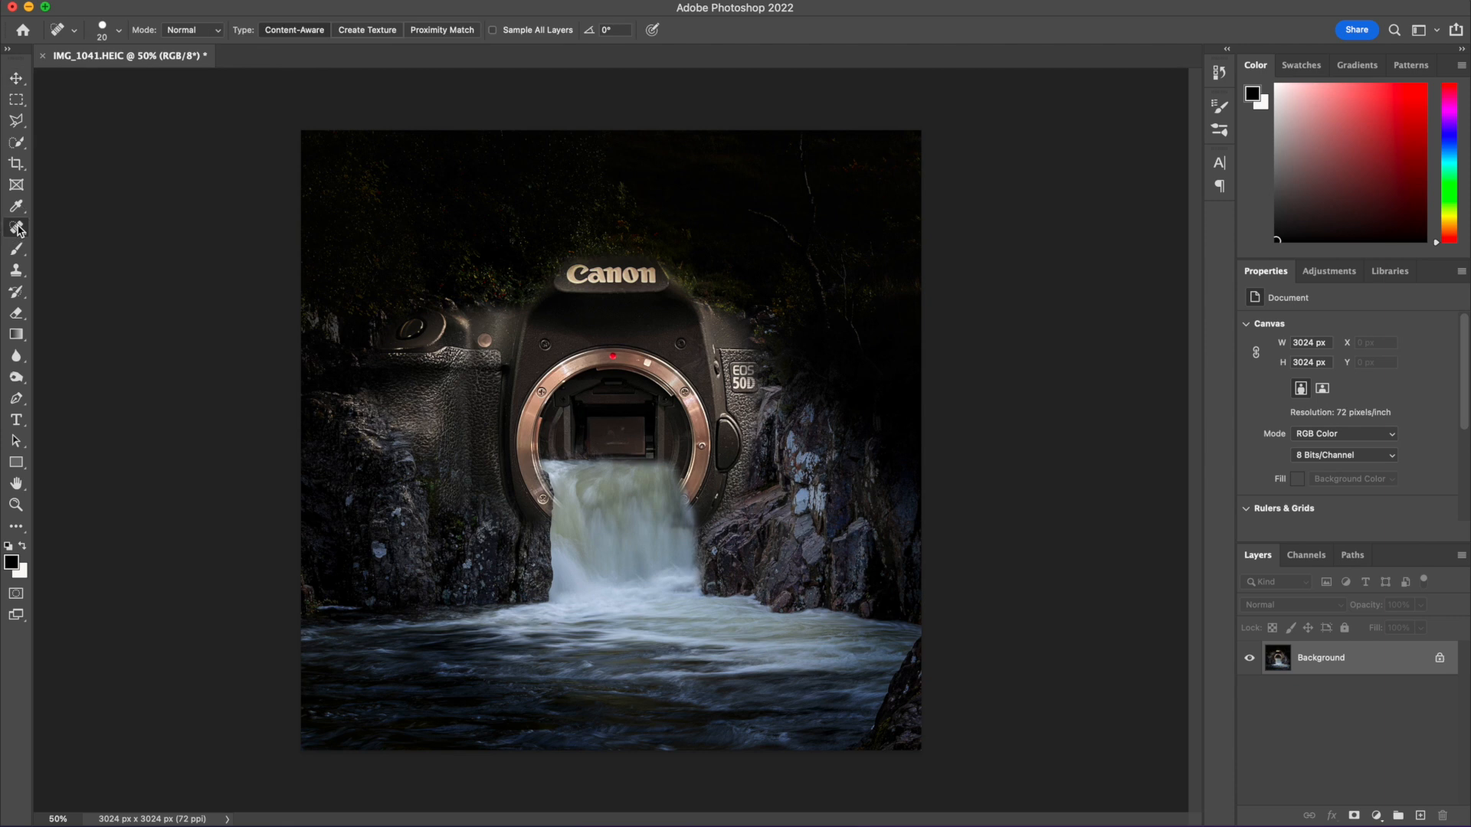
pyautogui.rightClick(19, 230)
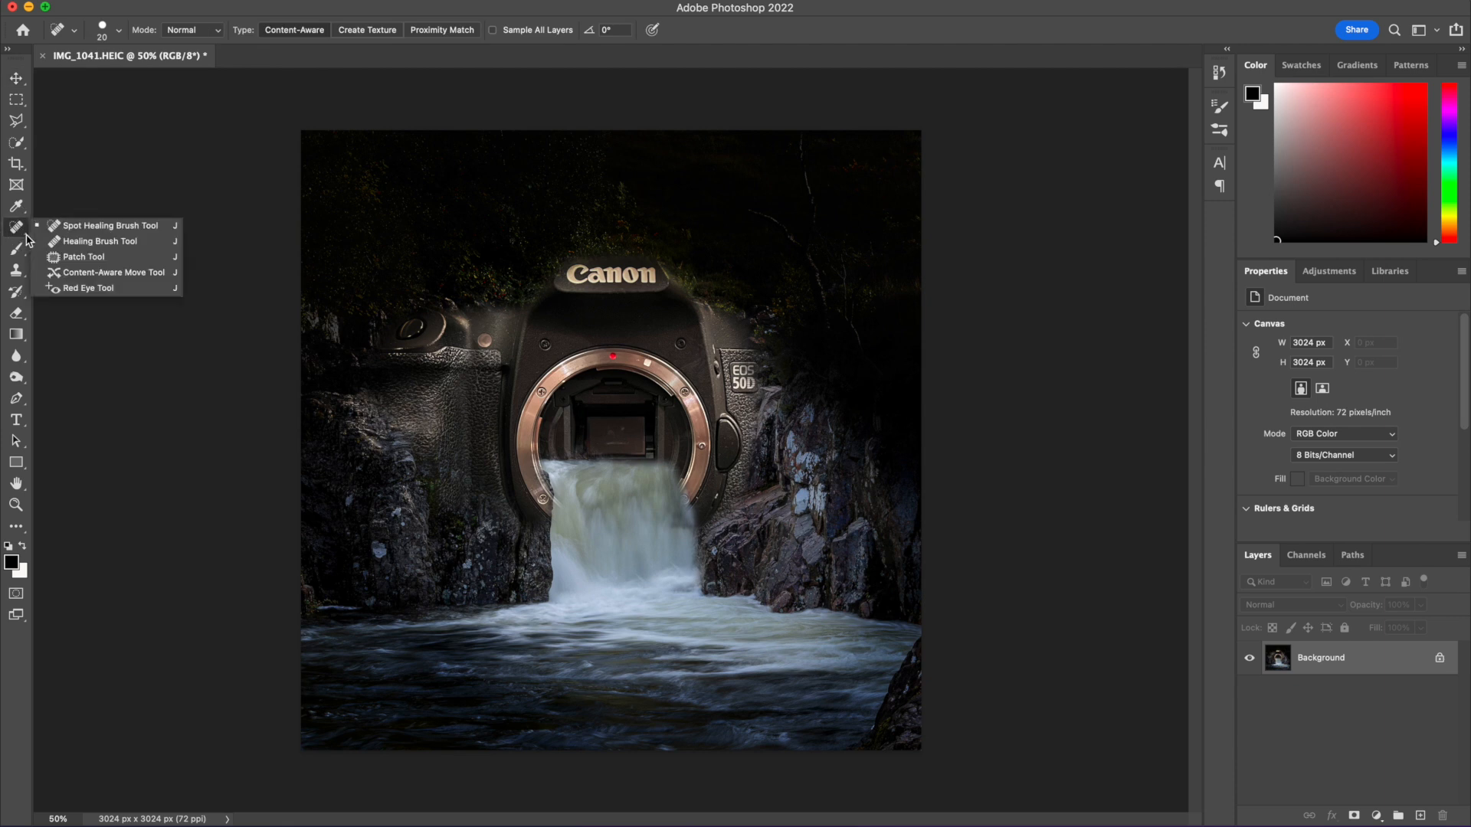
pyautogui.click(88, 227)
pyautogui.press(']')
pyautogui.press(']')
pyautogui.press(']')
pyautogui.press(']')
pyautogui.press(']')
pyautogui.press(']')
pyautogui.press(']')
pyautogui.press(']')
pyautogui.press(']')
pyautogui.press(']')
pyautogui.press(']')
pyautogui.press(']')
pyautogui.press(']')
pyautogui.press(']')
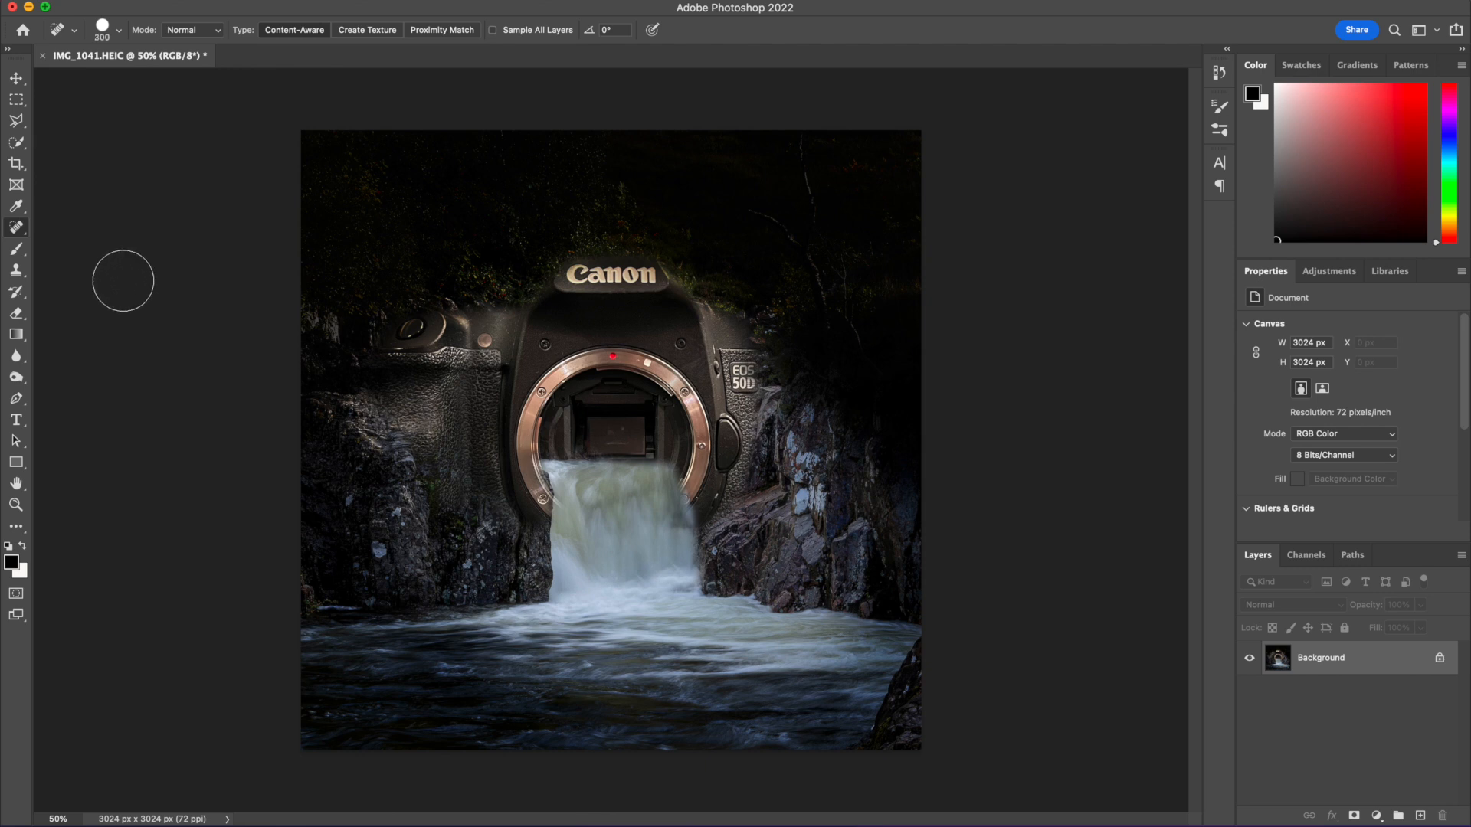
pyautogui.moveTo(941, 640)
pyautogui.mouseDown()
pyautogui.moveTo(860, 762)
pyautogui.moveTo(972, 682)
pyautogui.mouseUp()
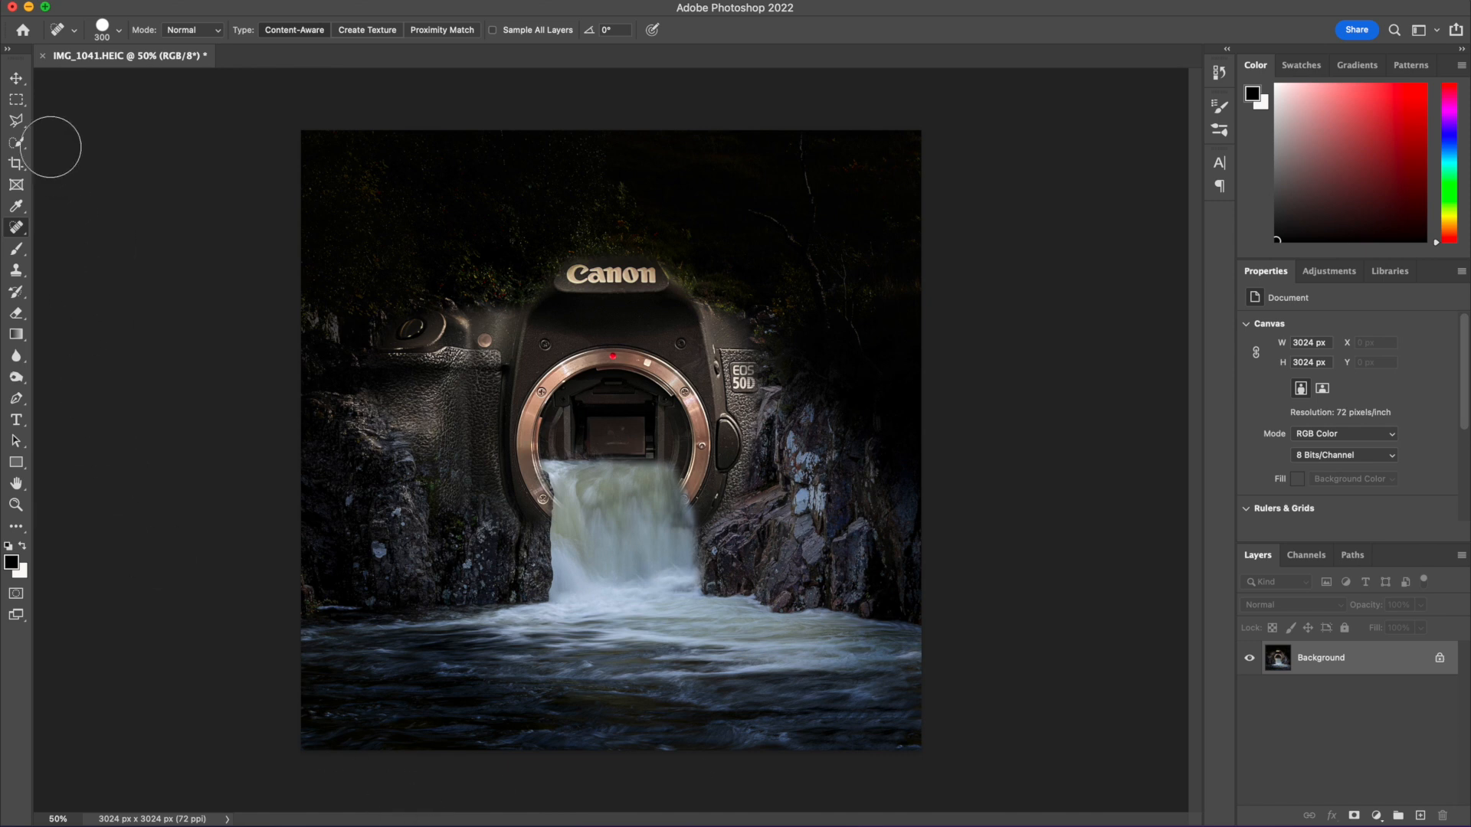
pyautogui.click(16, 78)
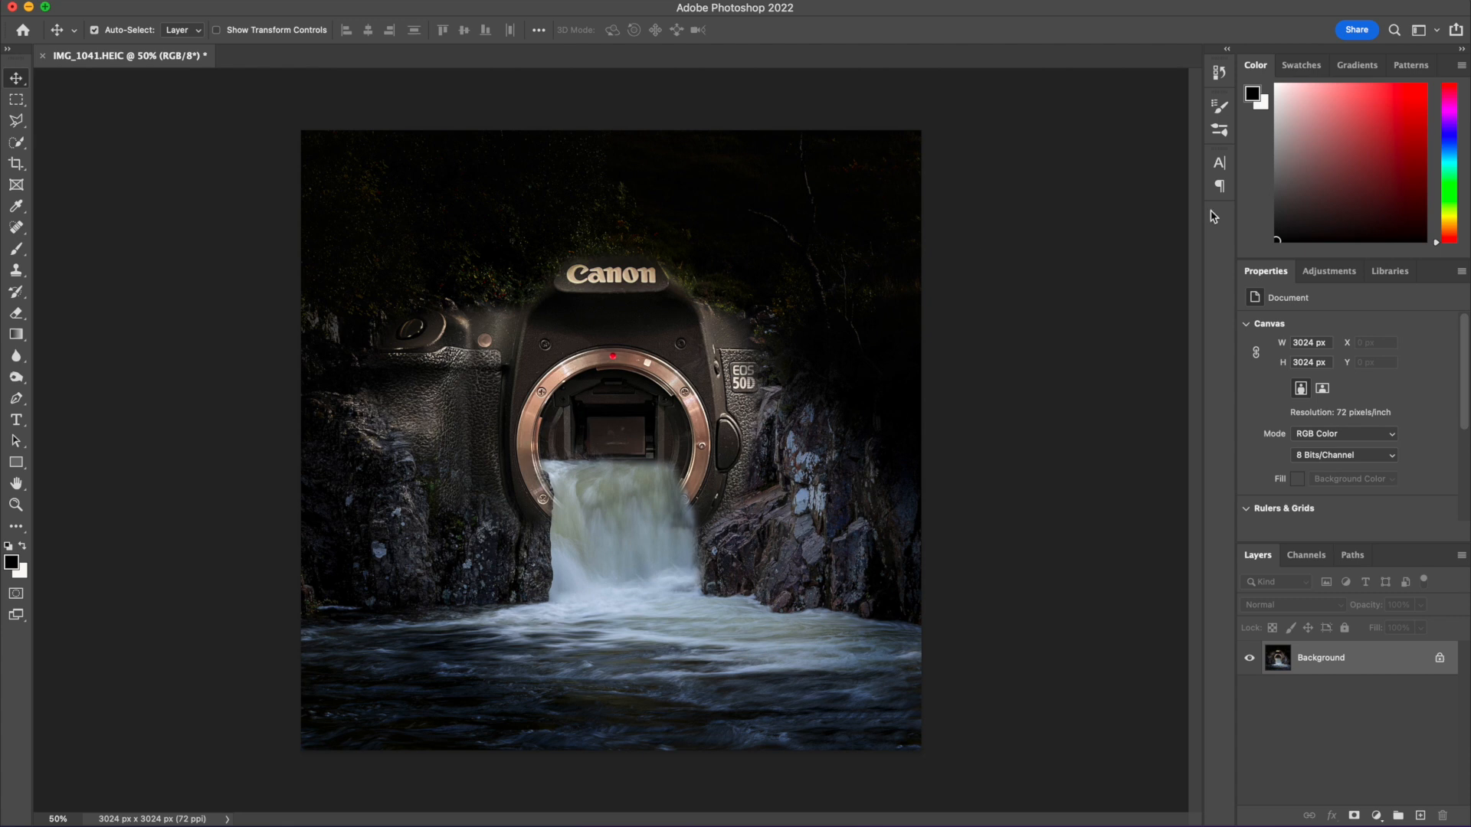
# Step: Add a Curves adjustment that darkens the shadows, with a point at input 38 and output 33, and flatten it into the background
pyautogui.click(1332, 273)
pyautogui.click(1320, 310)
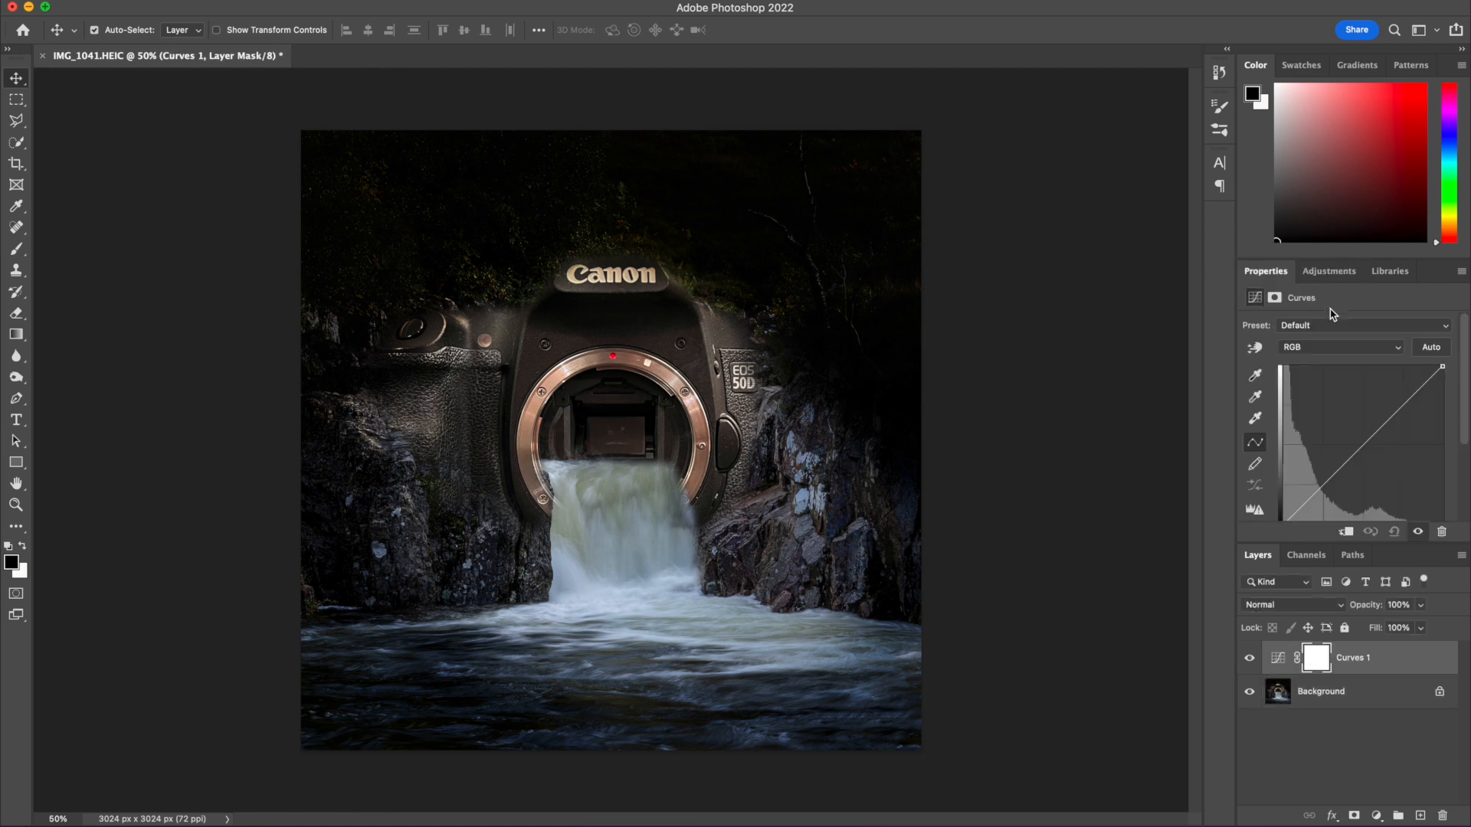
pyautogui.moveTo(1465, 386); pyautogui.dragTo(1466, 474)
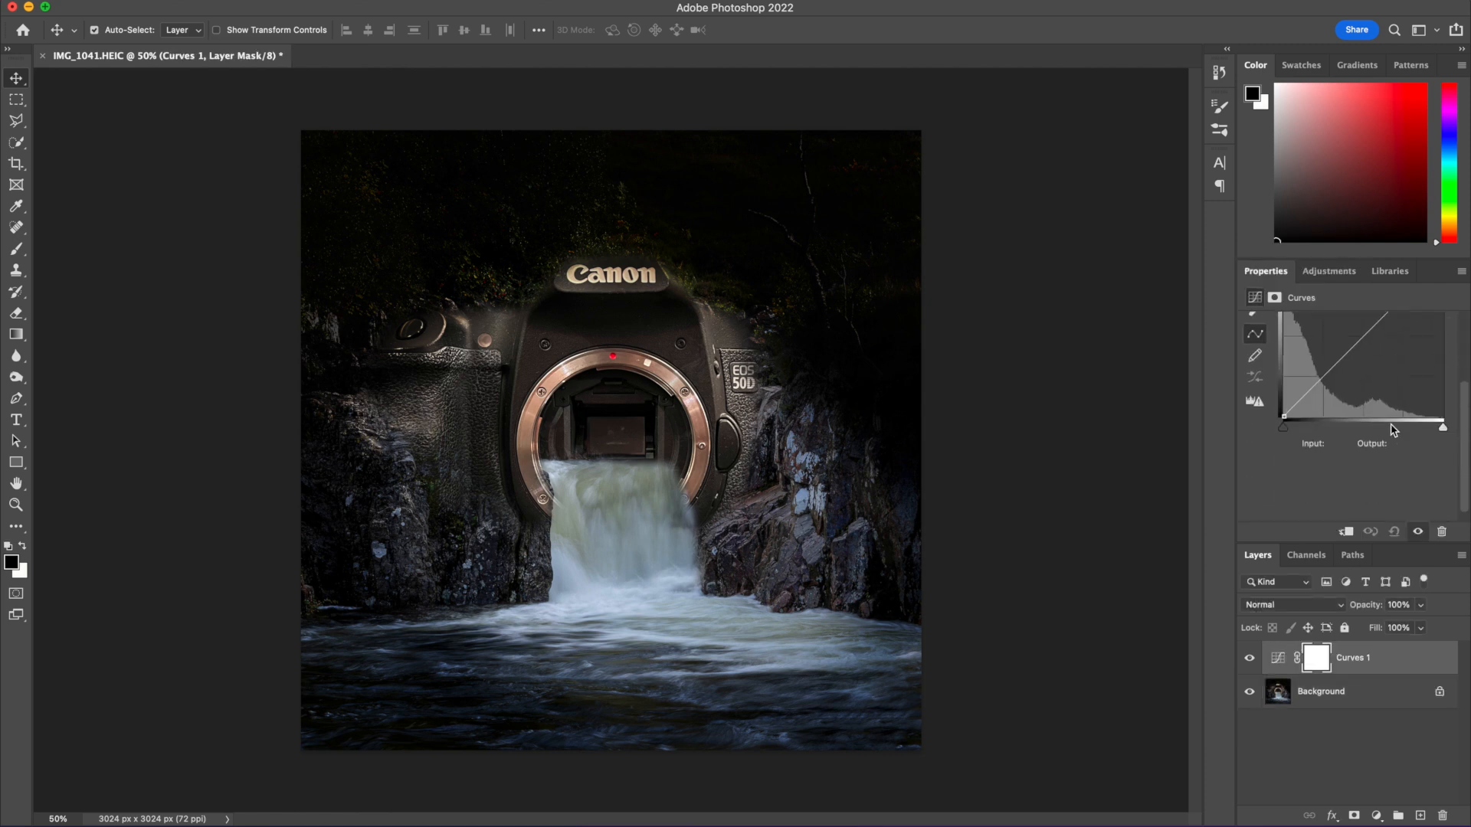
pyautogui.moveTo(1297, 404); pyautogui.dragTo(1310, 395)
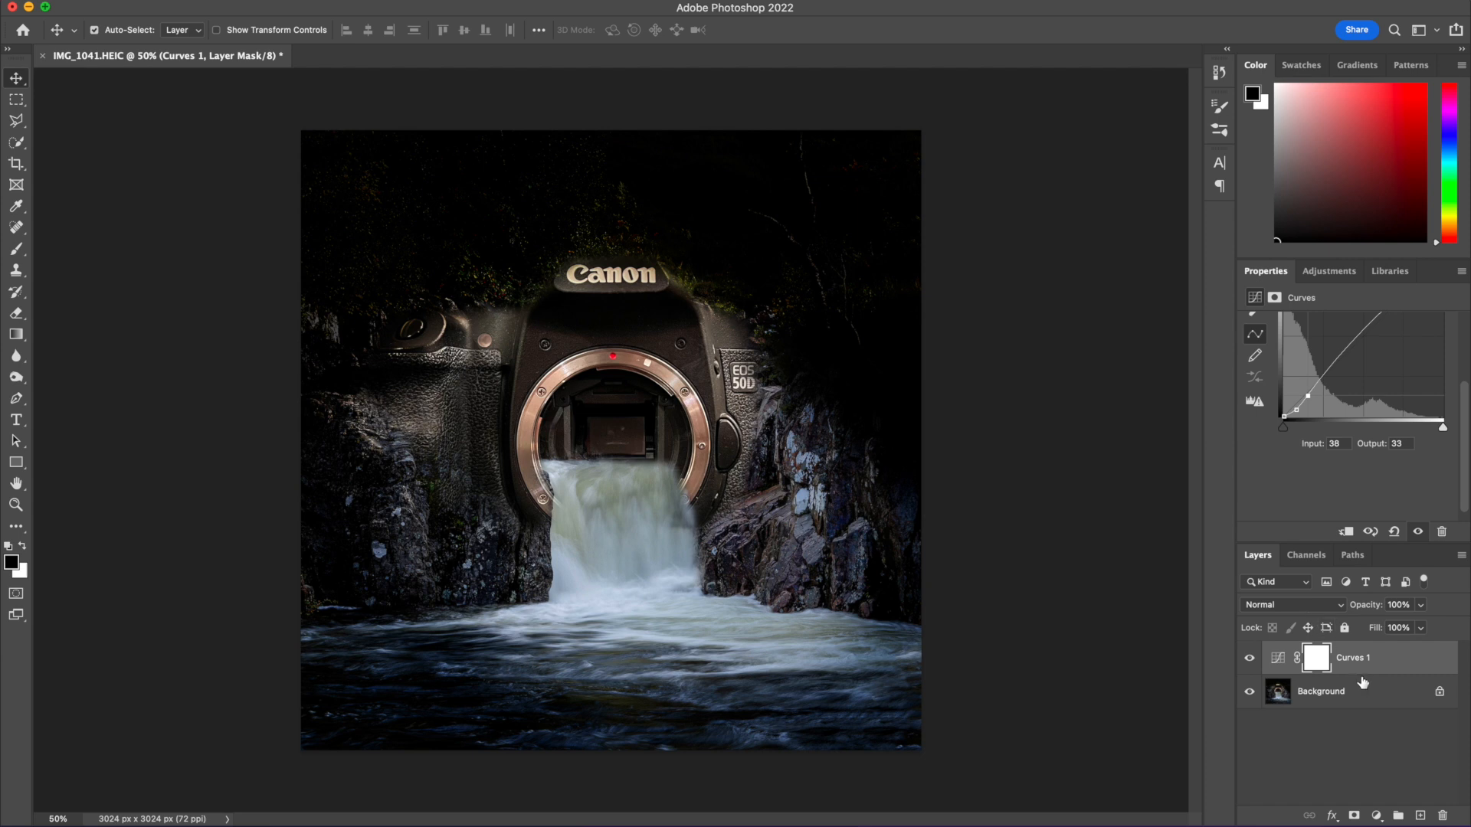
pyautogui.press('Delete')
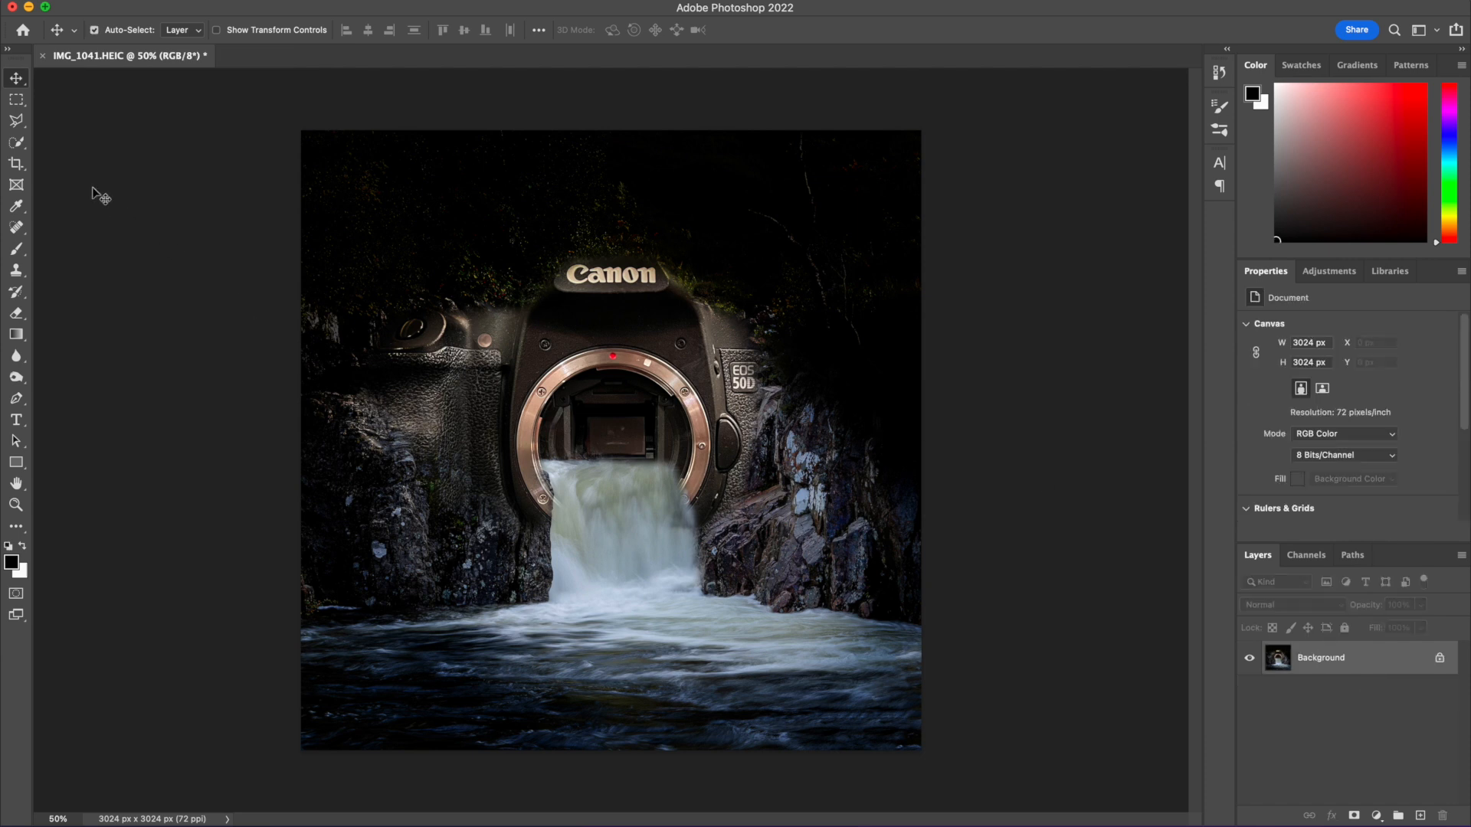
# Step: Crop the image tighter at a 1:1 ratio to 2718 x 2718 px, trimming all its edges around the camera and waterfall
pyautogui.click(16, 163)
pyautogui.moveTo(611, 129); pyautogui.dragTo(619, 161)
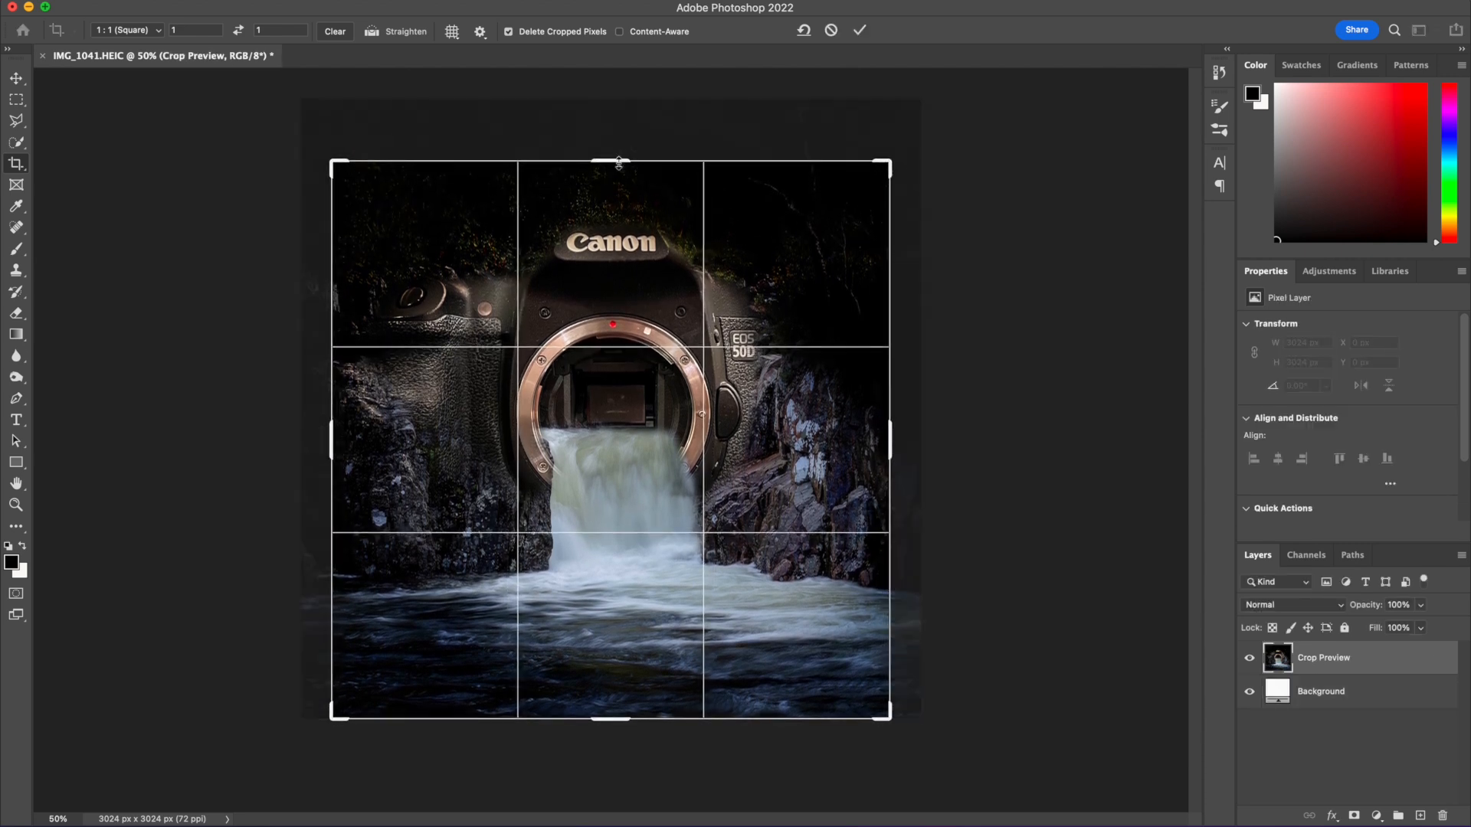
pyautogui.press('Return')
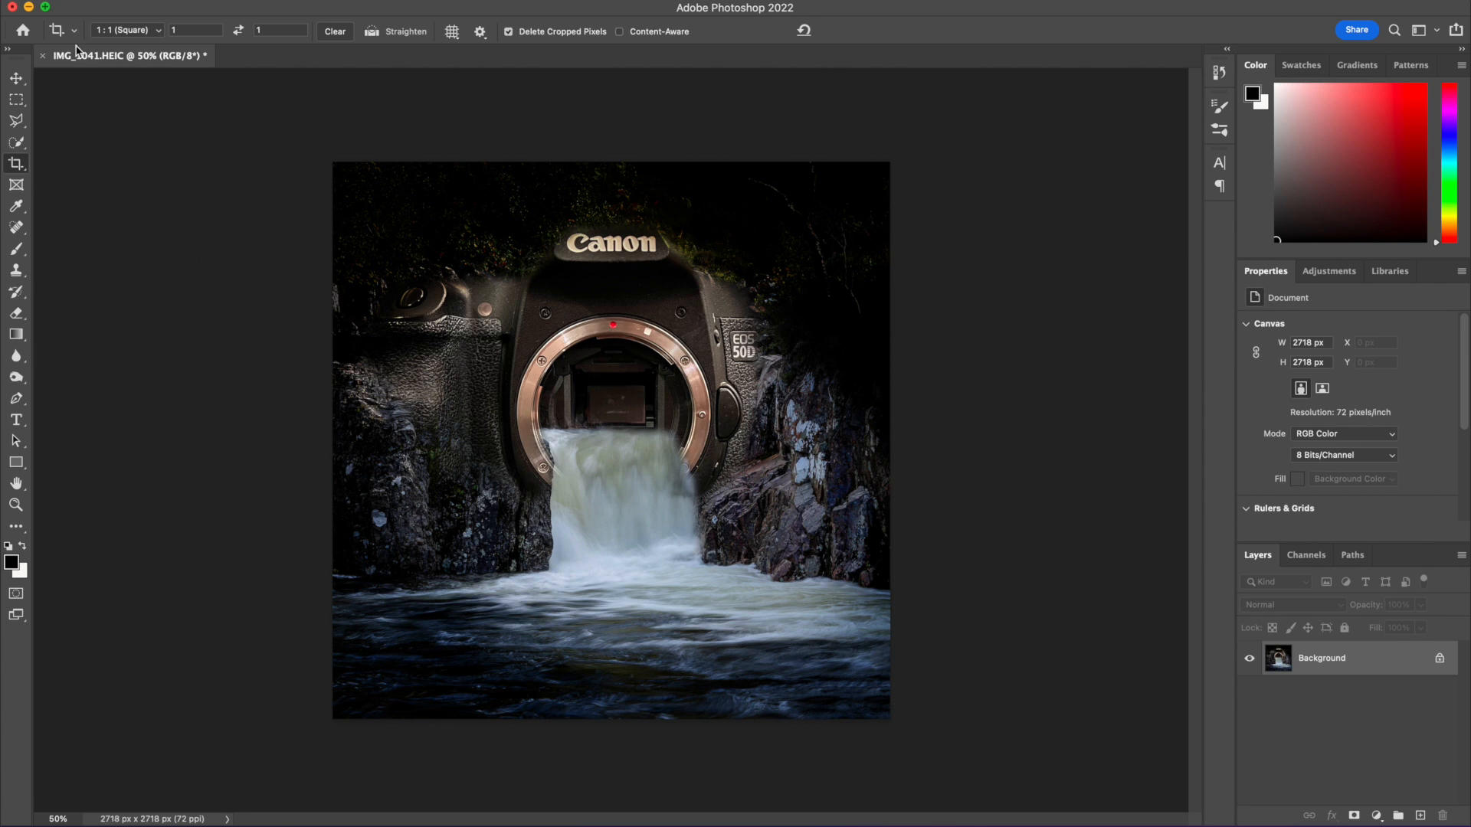
pyautogui.click(17, 79)
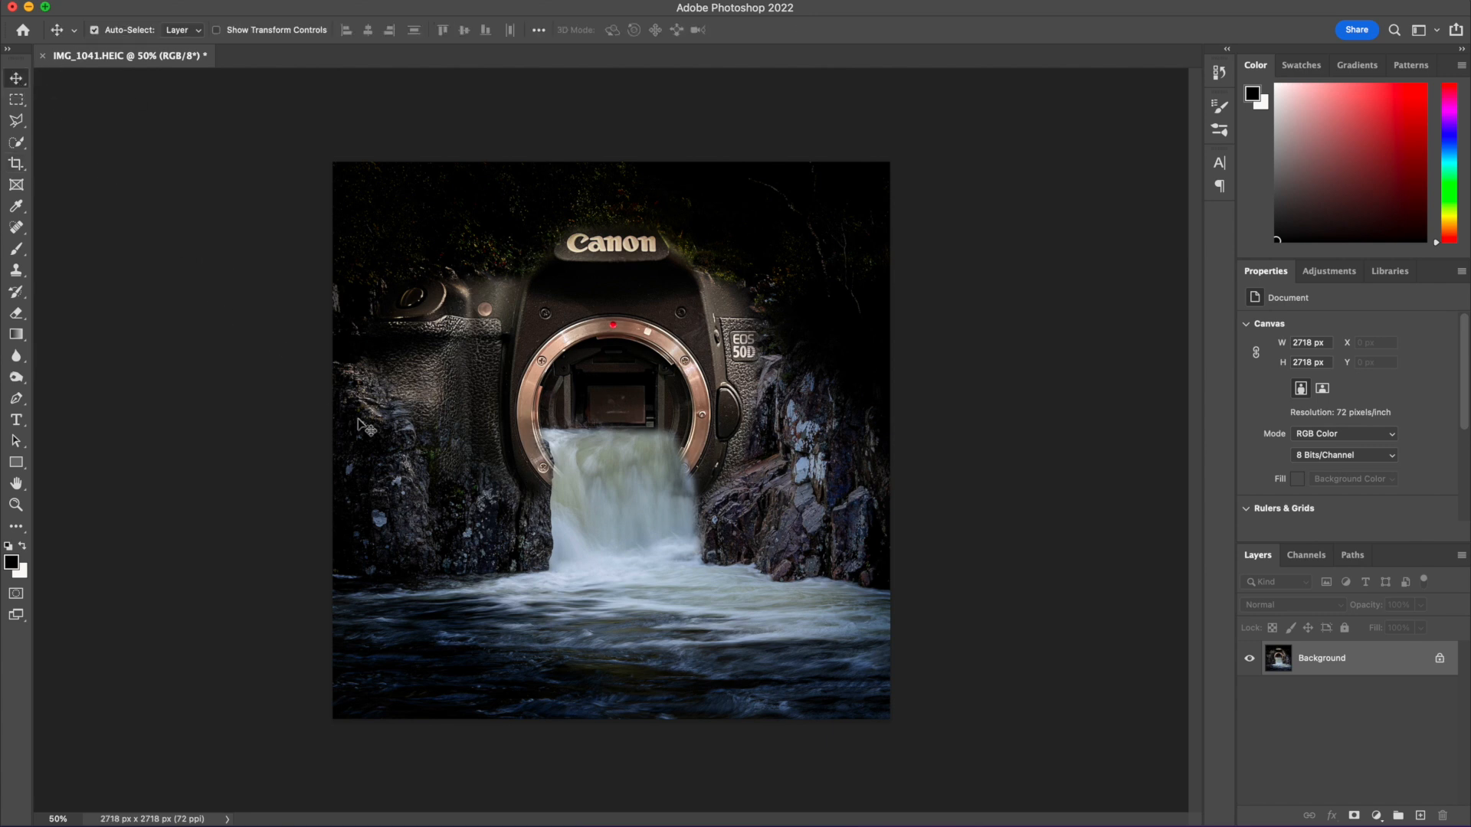